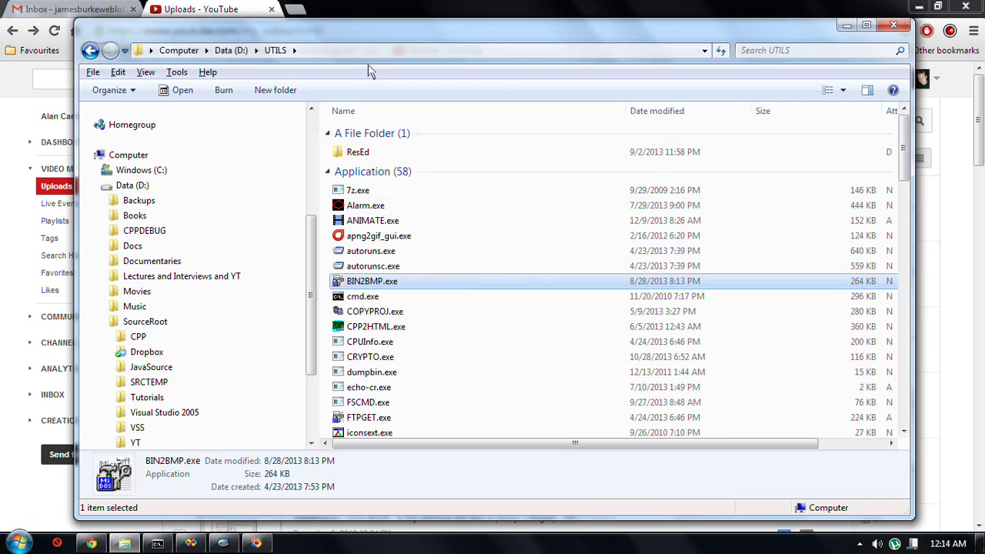
pyautogui.moveTo(312, 292); pyautogui.dragTo(312, 345)
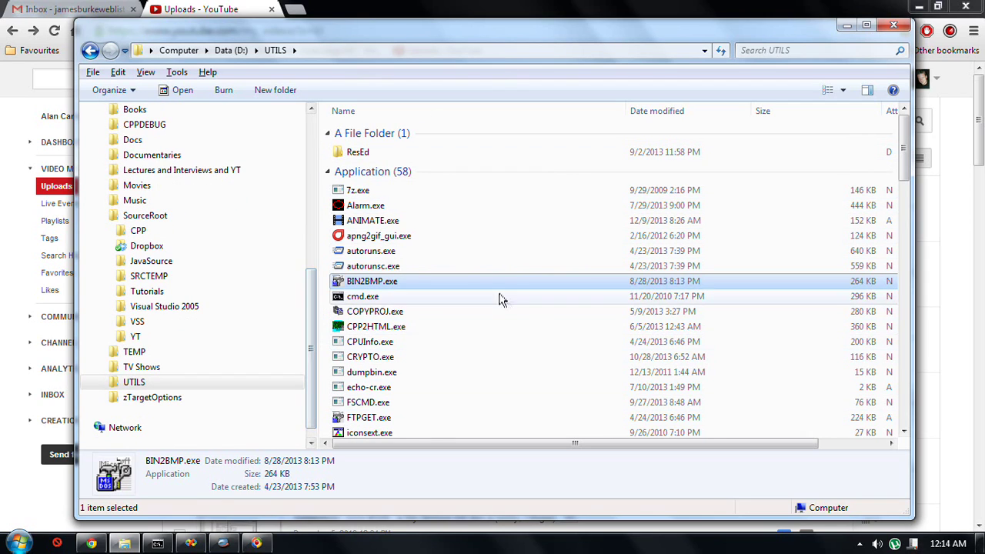
pyautogui.click(443, 254)
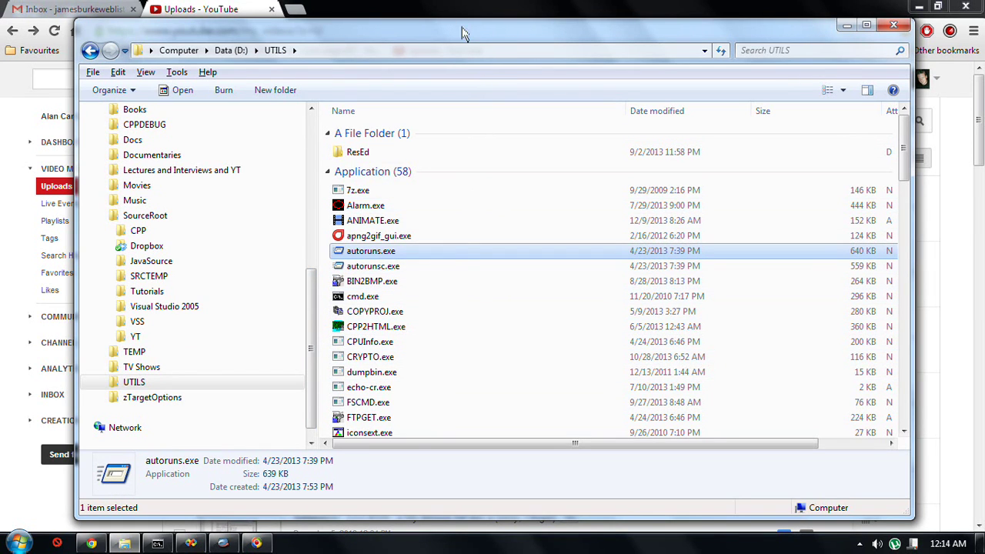
pyautogui.moveTo(461, 32)
pyautogui.mouseDown()
pyautogui.moveTo(460, 64)
pyautogui.moveTo(457, 43)
pyautogui.mouseUp()
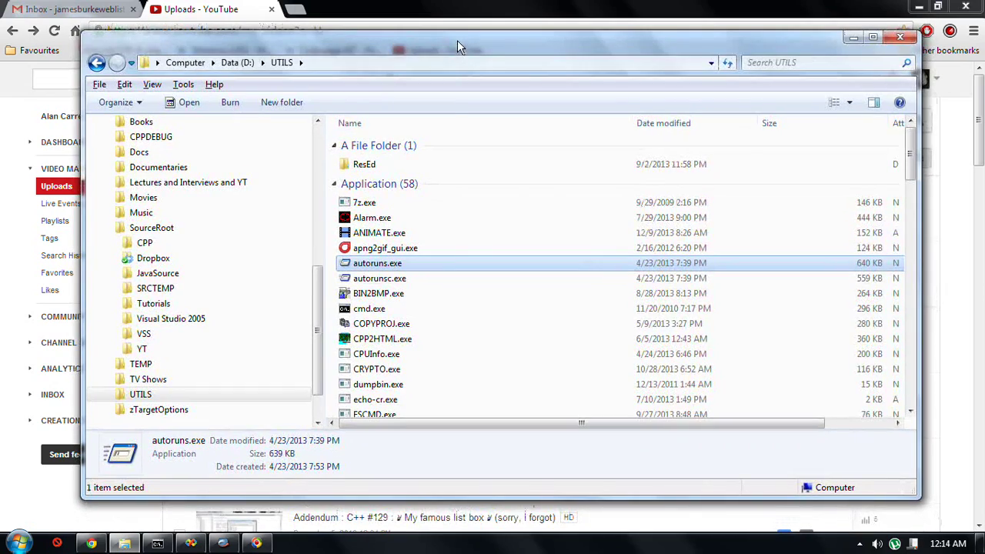
# Browse the Data (D:) drive to the Sudoku folder inside Docs > Pics.
pyautogui.moveTo(321, 316); pyautogui.dragTo(318, 284)
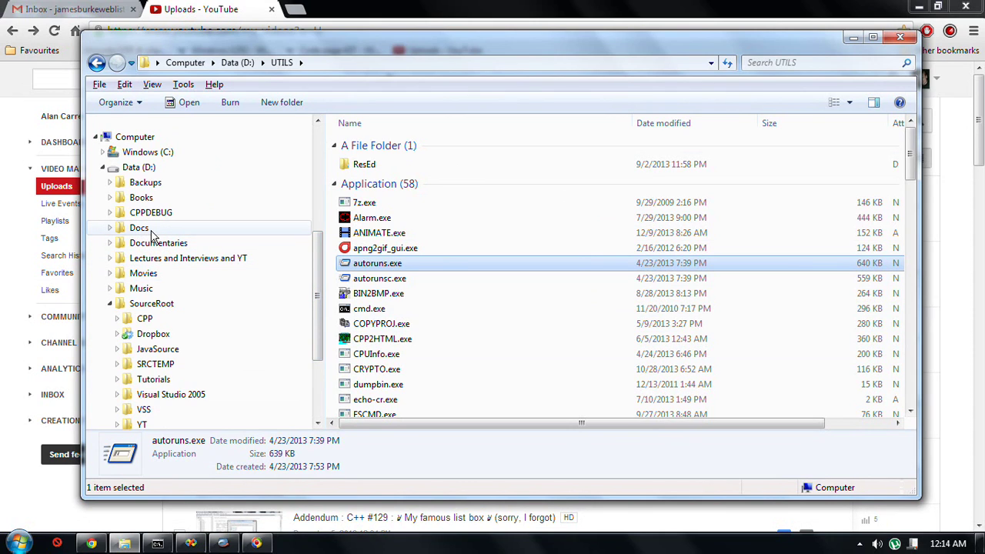
pyautogui.click(151, 231)
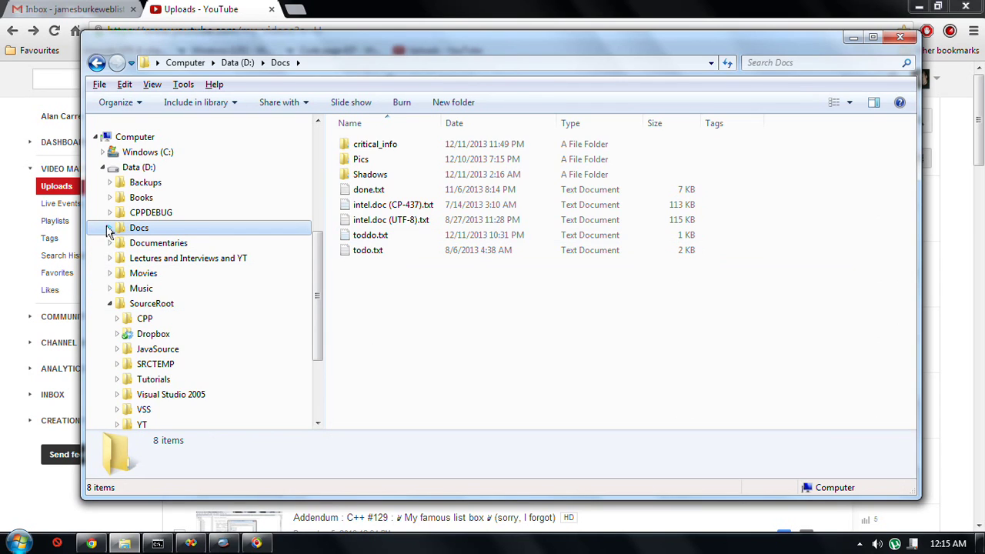
pyautogui.click(109, 235)
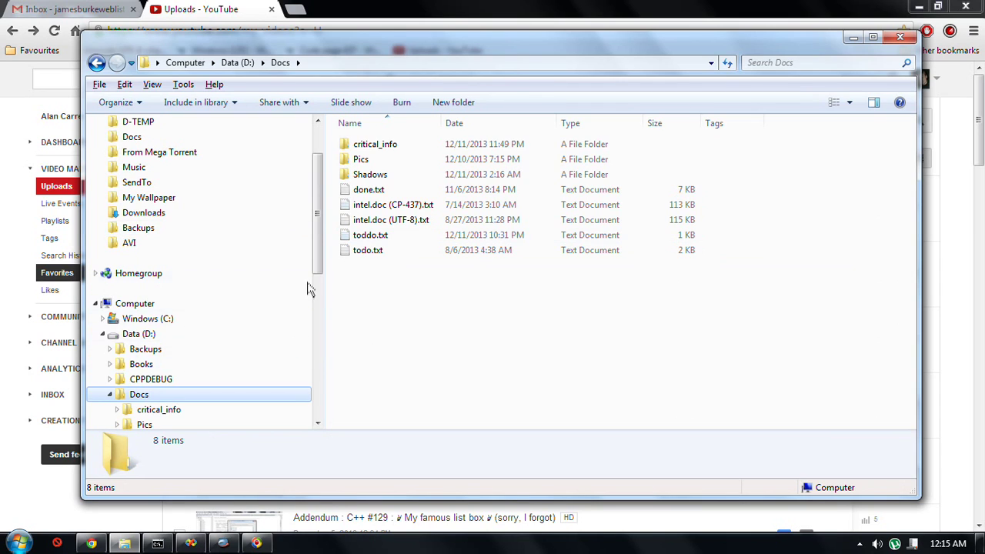
pyautogui.moveTo(320, 266); pyautogui.dragTo(315, 299)
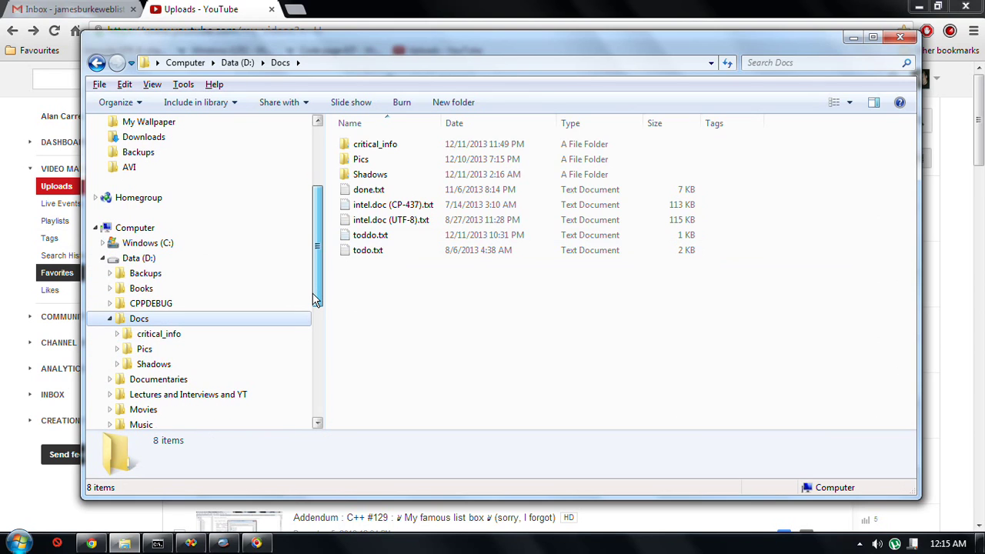
pyautogui.click(117, 348)
pyautogui.click(169, 365)
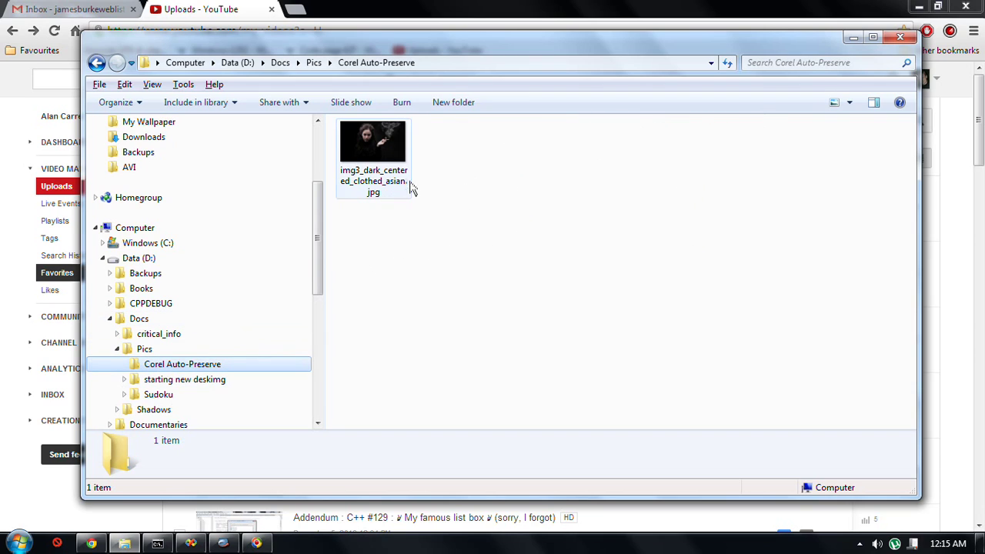
pyautogui.click(158, 394)
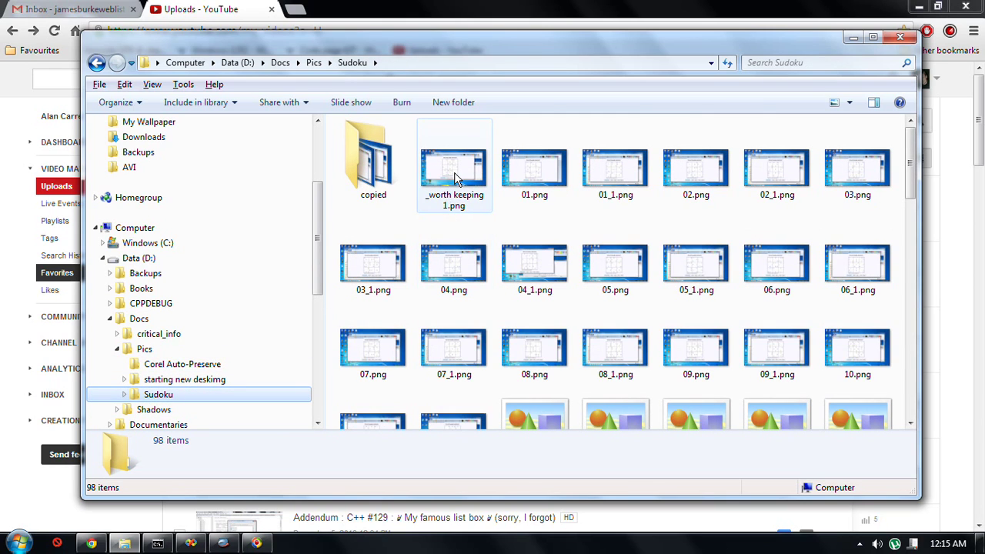
# Rename the image 04_1.png in the Sudoku folder to boo.png.
pyautogui.click(542, 268)
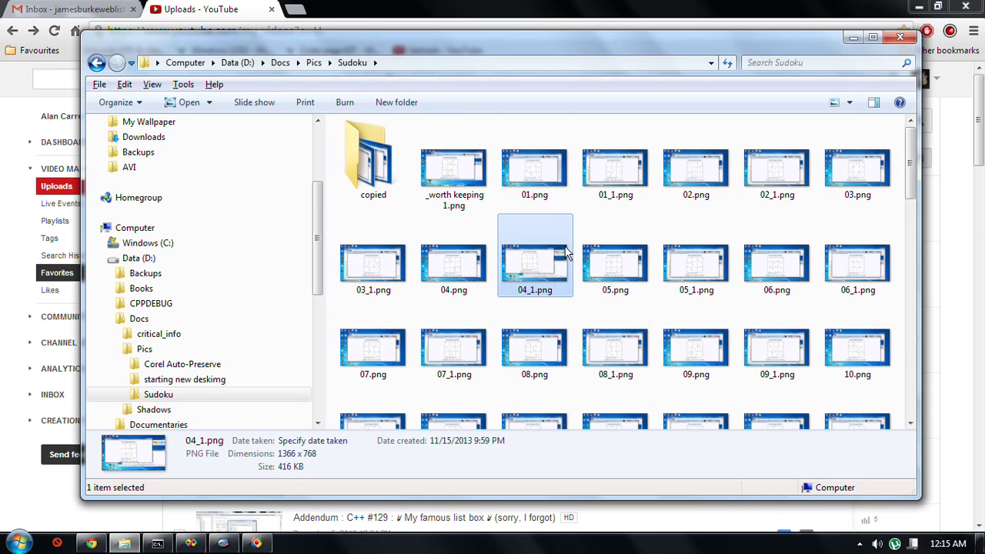
pyautogui.press('F2')
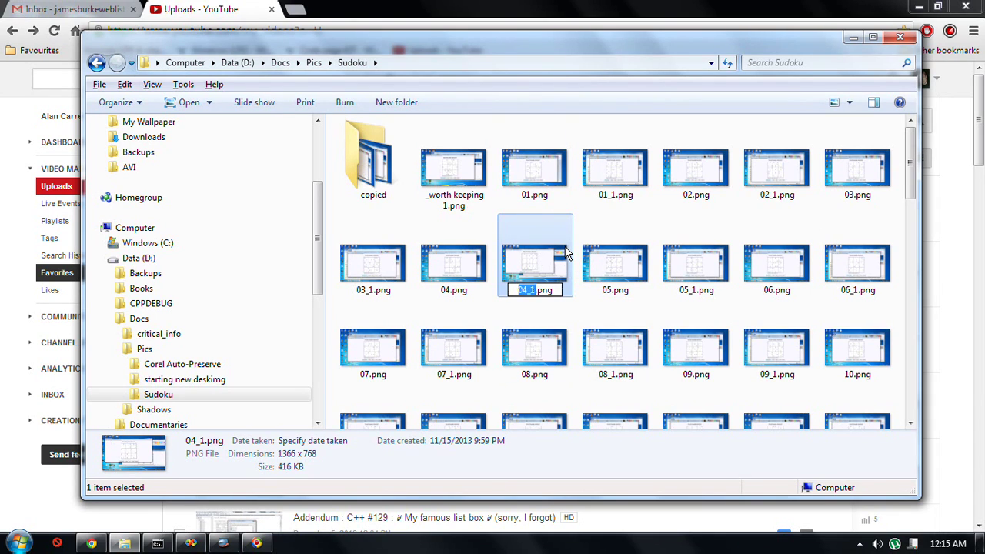
pyautogui.write('boo')
pyautogui.press('Return')
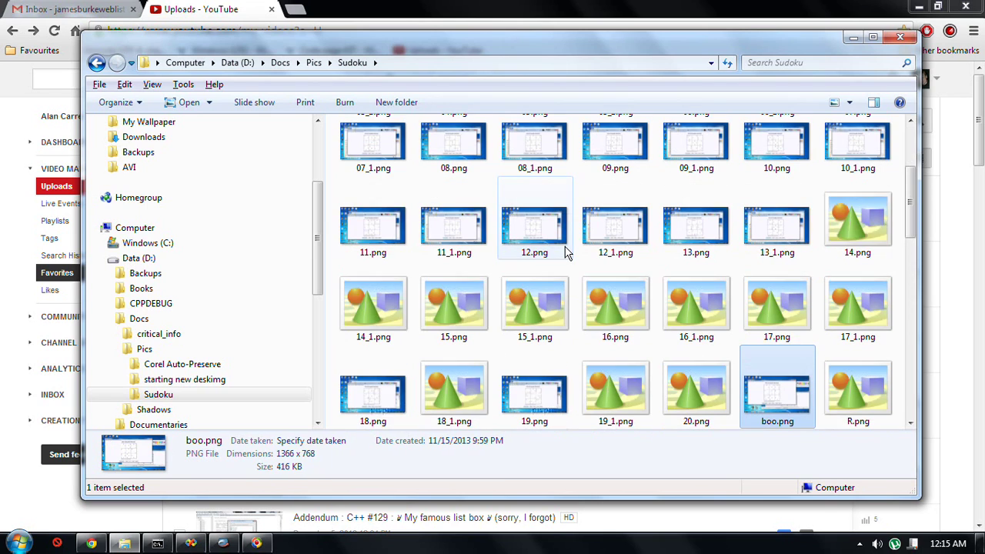
# Open the image 05_1.png from the Sudoku folder in Paint.
pyautogui.scroll(3, 593, 248)
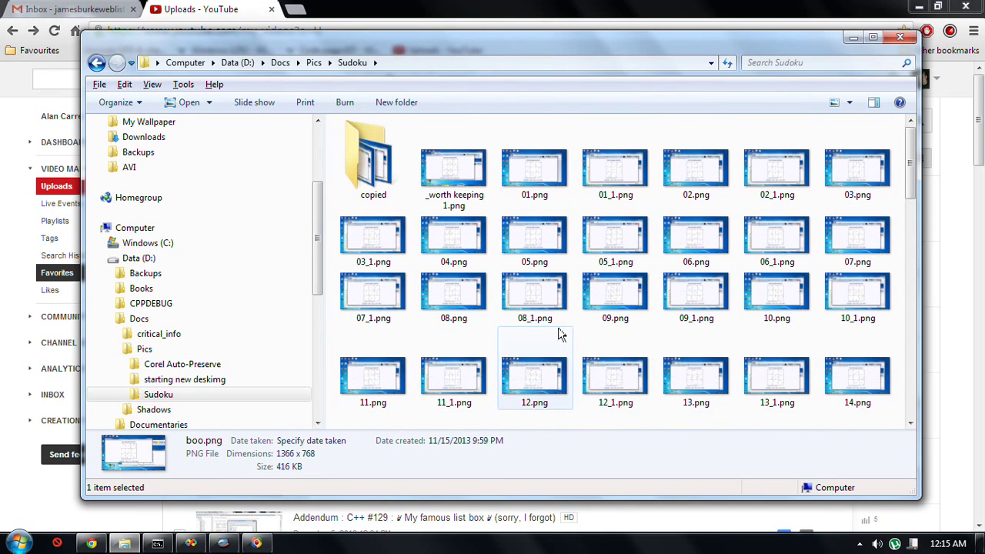
pyautogui.click(603, 247)
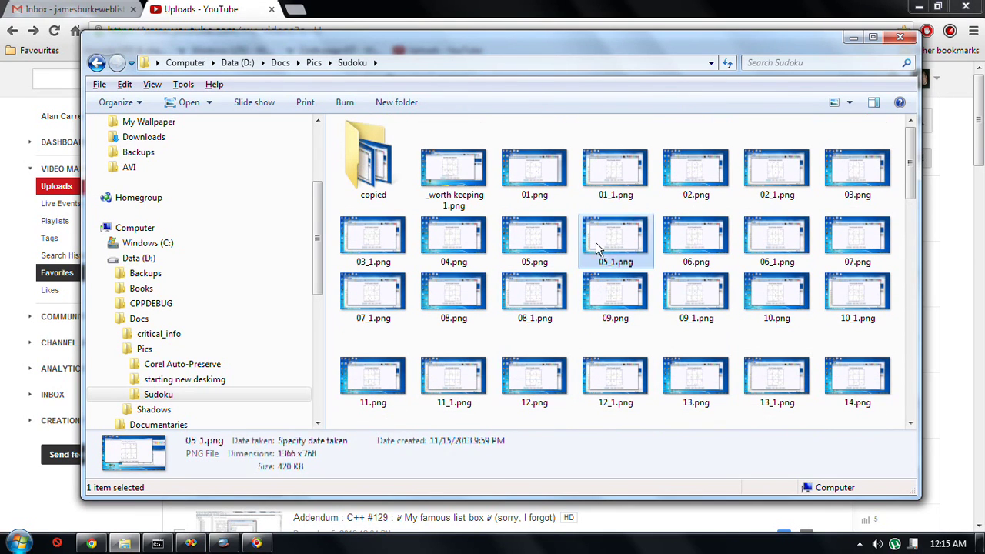
pyautogui.rightClick(619, 248)
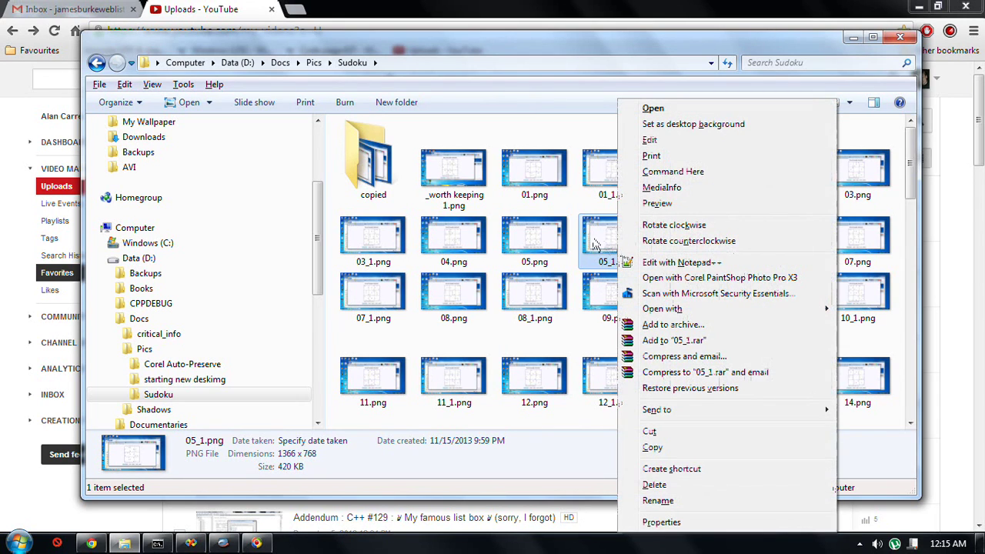
pyautogui.moveTo(663, 315)
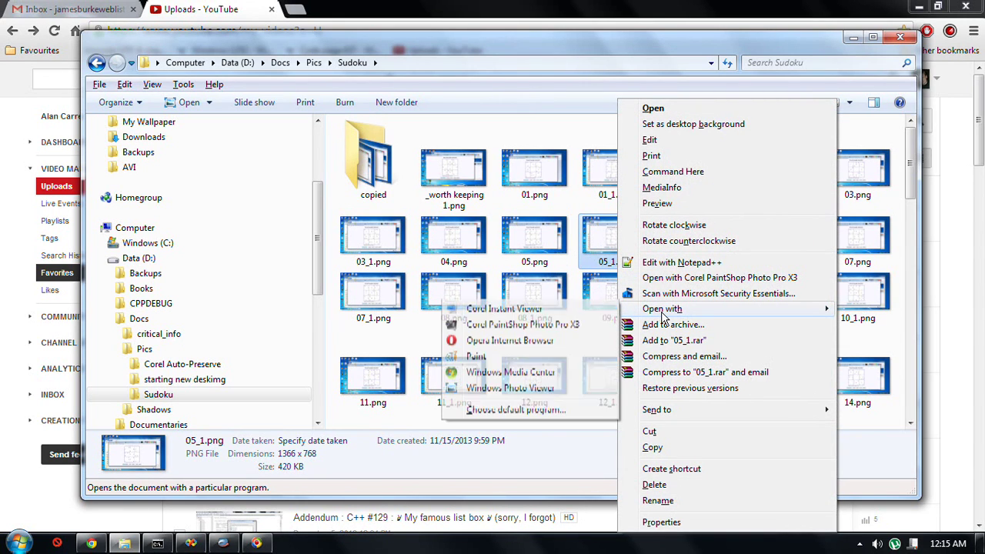
pyautogui.click(506, 356)
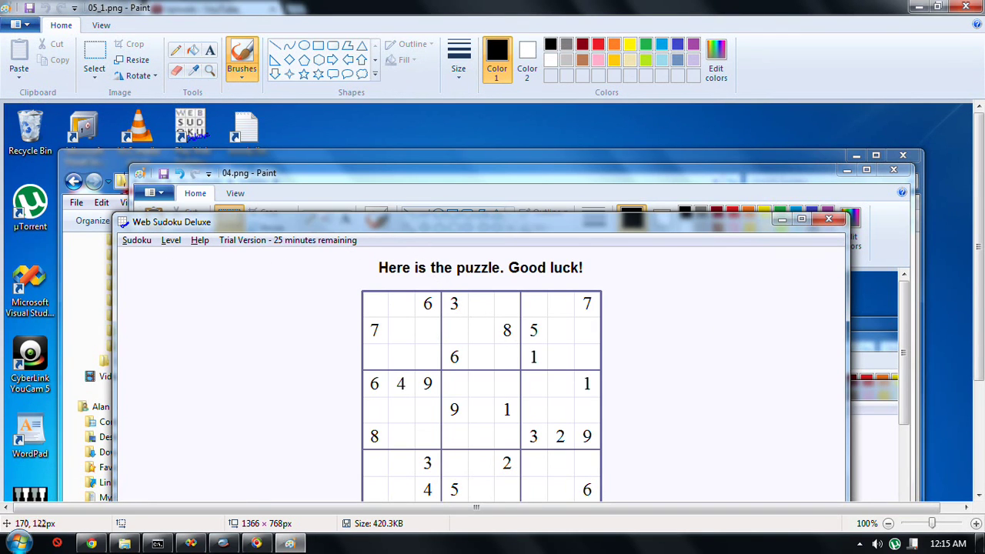
# Draw a thick black rectangle about 205 × 157 px beside the Sudoku grid, save the image and close Paint.
pyautogui.click(94, 62)
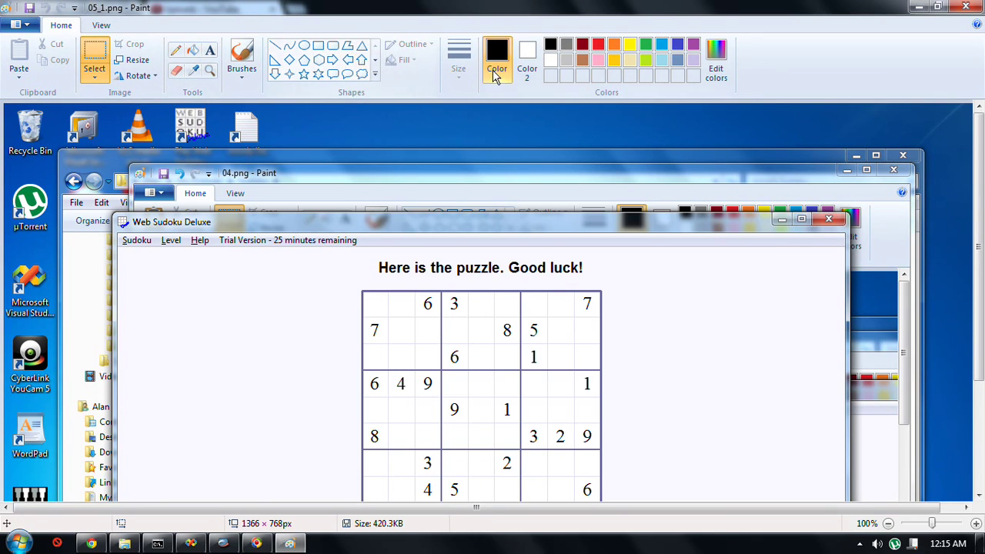
pyautogui.click(318, 46)
pyautogui.moveTo(198, 292)
pyautogui.mouseDown()
pyautogui.moveTo(207, 356)
pyautogui.moveTo(354, 404)
pyautogui.mouseUp()
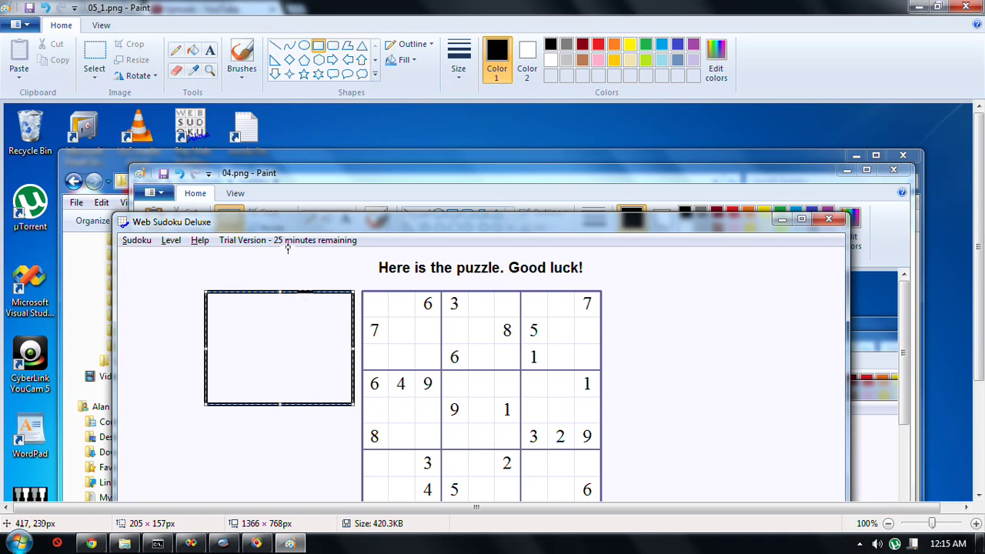
pyautogui.click(177, 268)
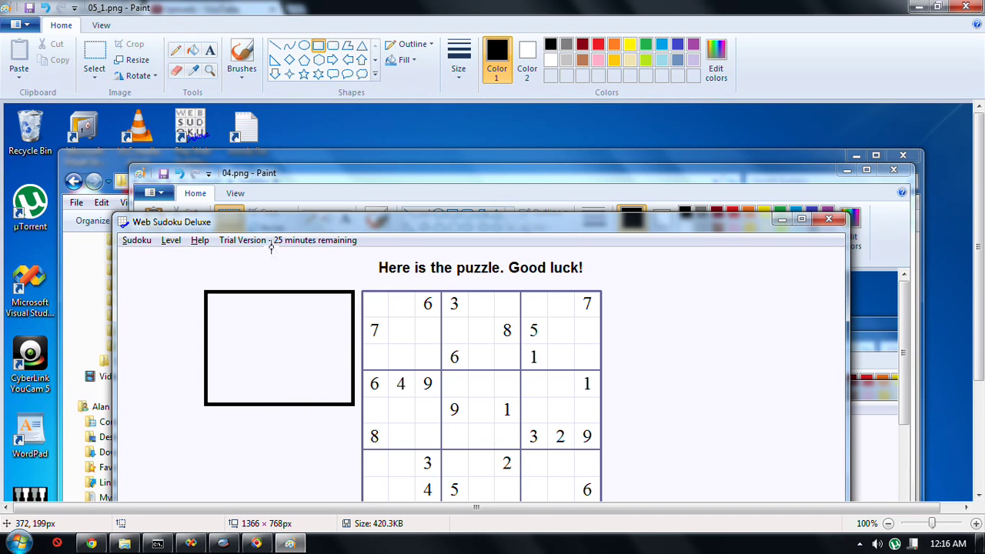
pyautogui.click(966, 11)
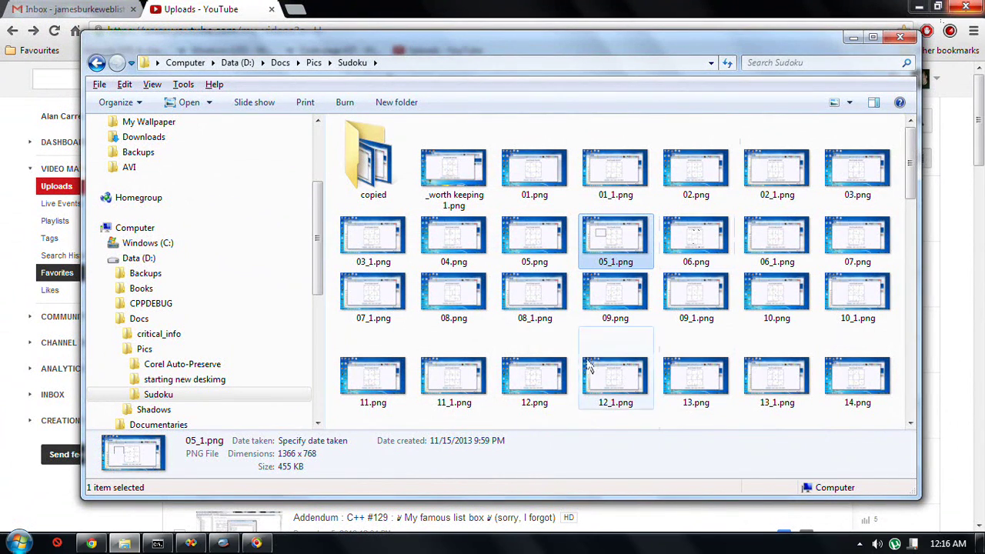
# View the edited 05_1.png in Windows Photo Viewer to check the drawn rectangle, then close it.
pyautogui.click(549, 246)
pyautogui.click(604, 250)
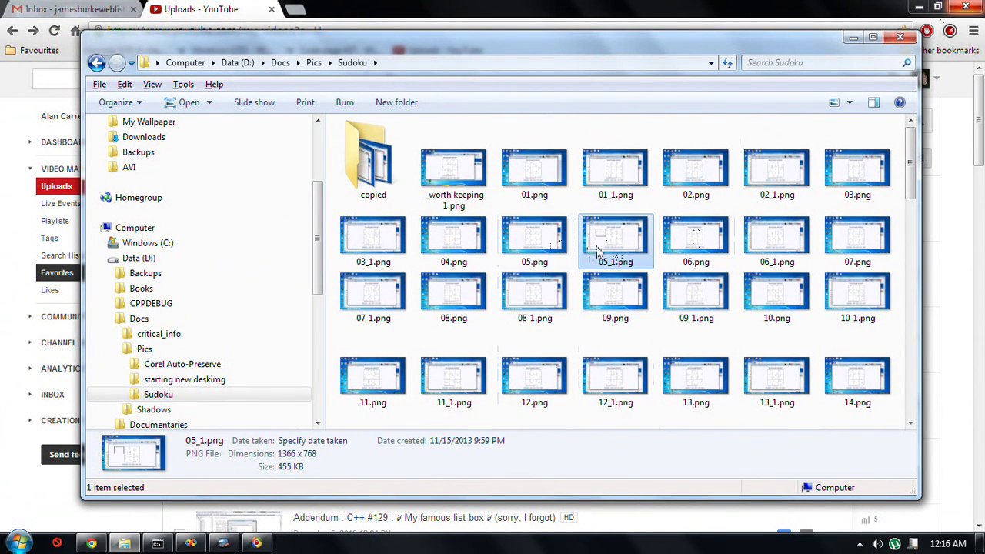
pyautogui.doubleClick(616, 250)
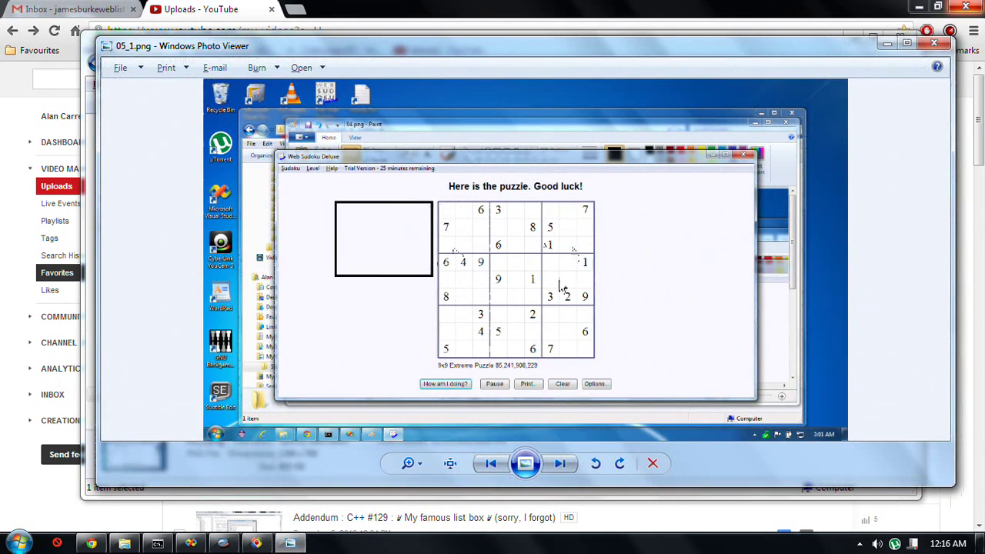
pyautogui.click(937, 44)
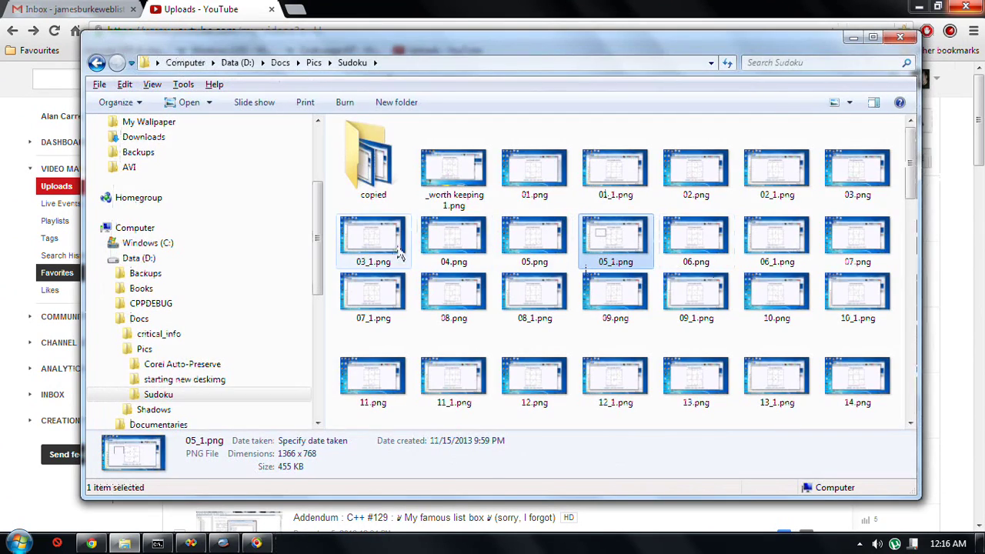
# Delete 05_1.png from the Sudoku folder, sending it to the Recycle Bin.
pyautogui.click(376, 183)
pyautogui.click(611, 240)
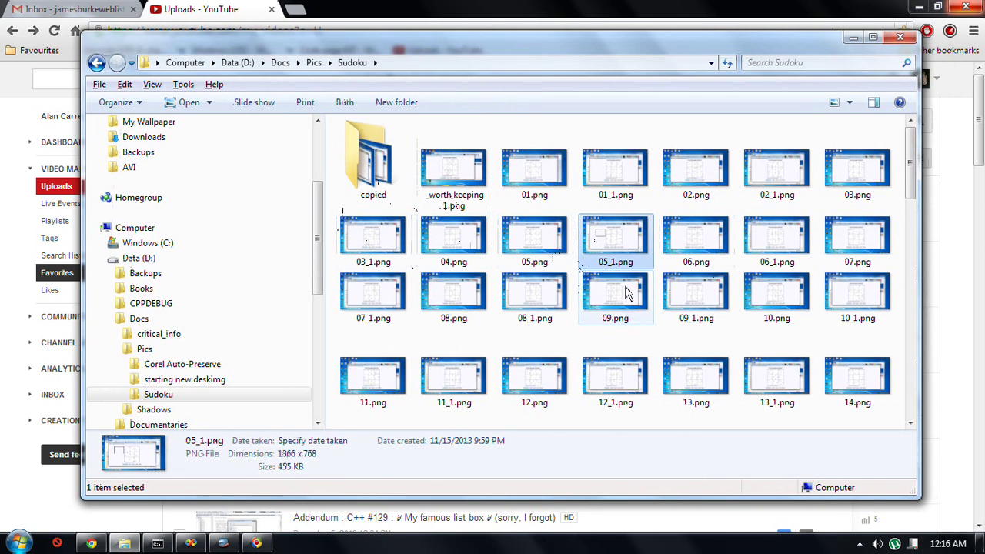
pyautogui.press('Delete')
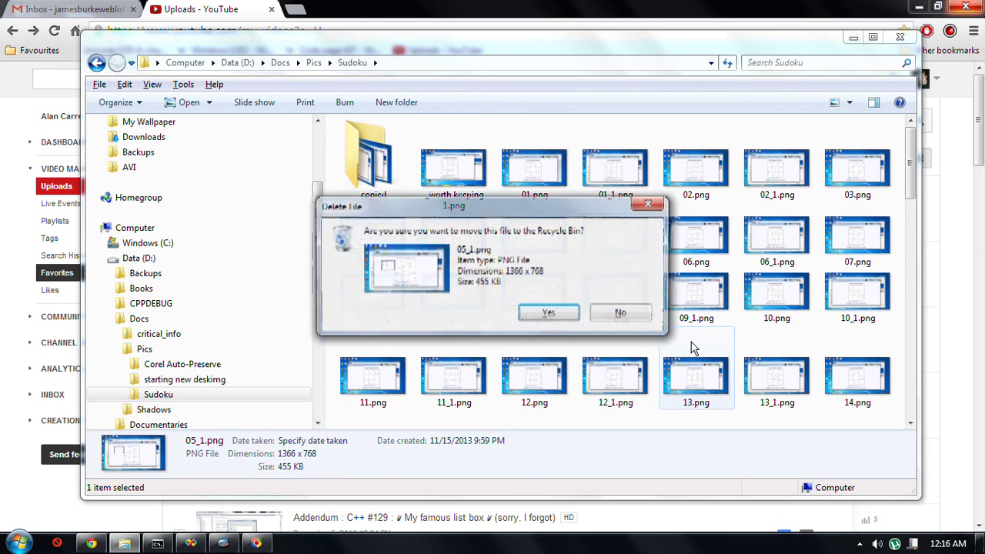
pyautogui.press('Return')
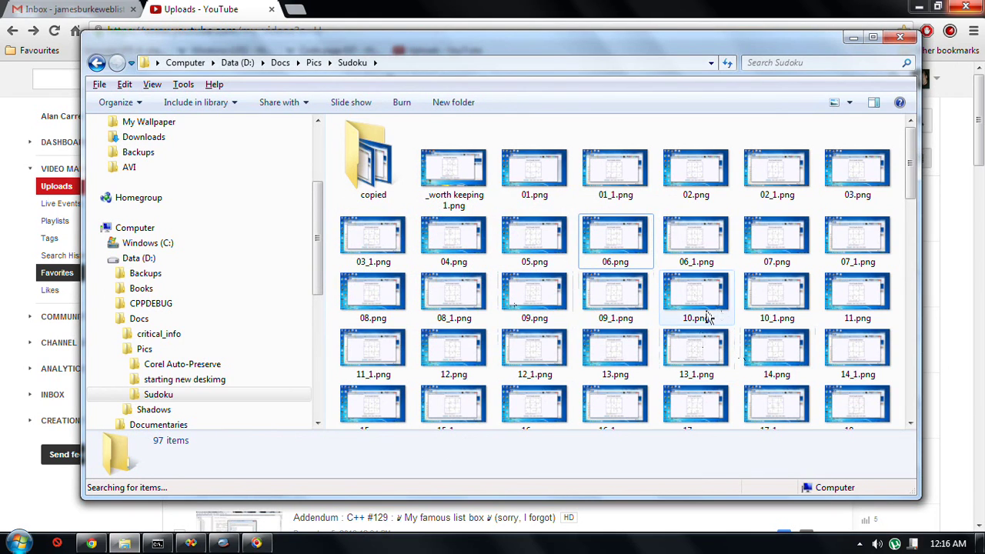
# Restore 05_1.png from the Recycle Bin on the desktop to its original folder.
pyautogui.press('super+d')
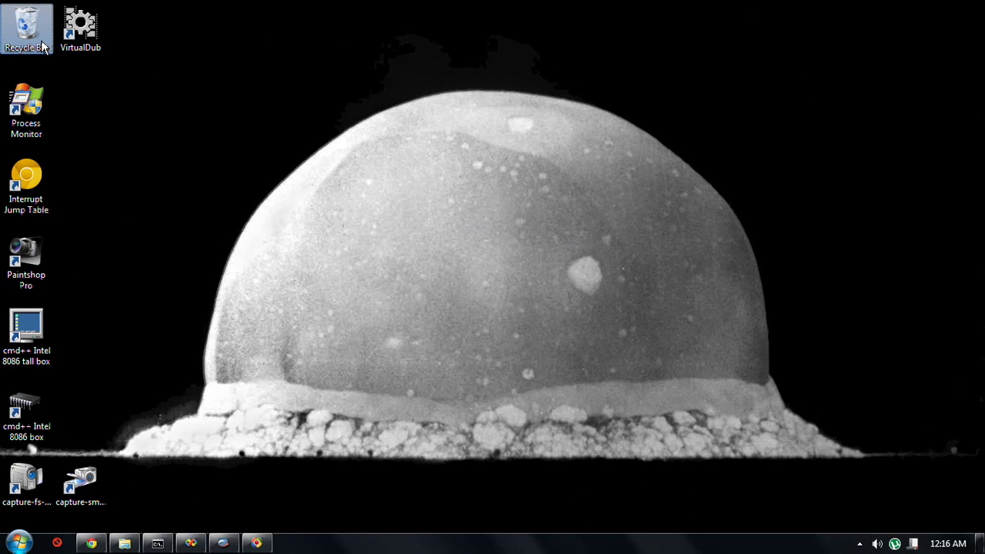
pyautogui.doubleClick(41, 40)
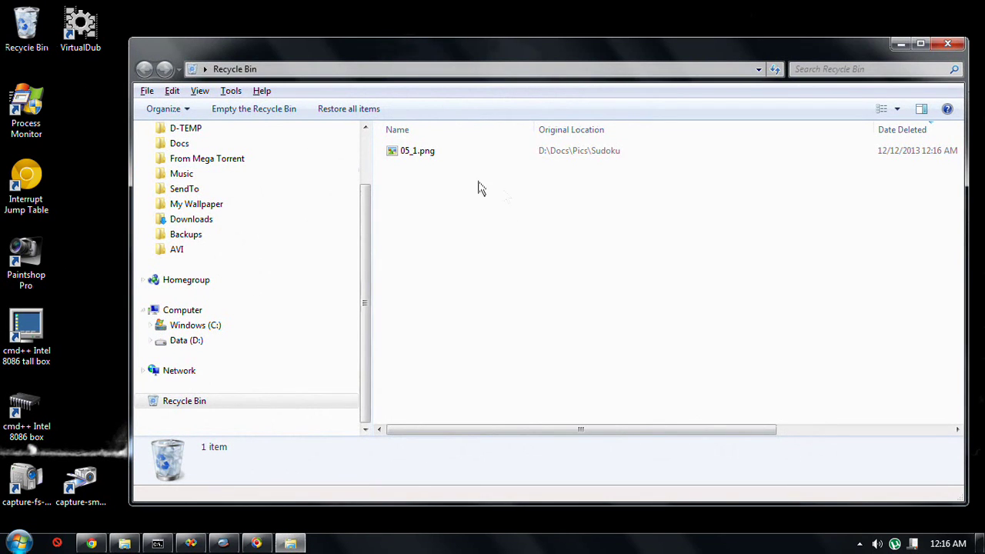
pyautogui.click(433, 157)
pyautogui.rightClick(436, 160)
pyautogui.click(446, 163)
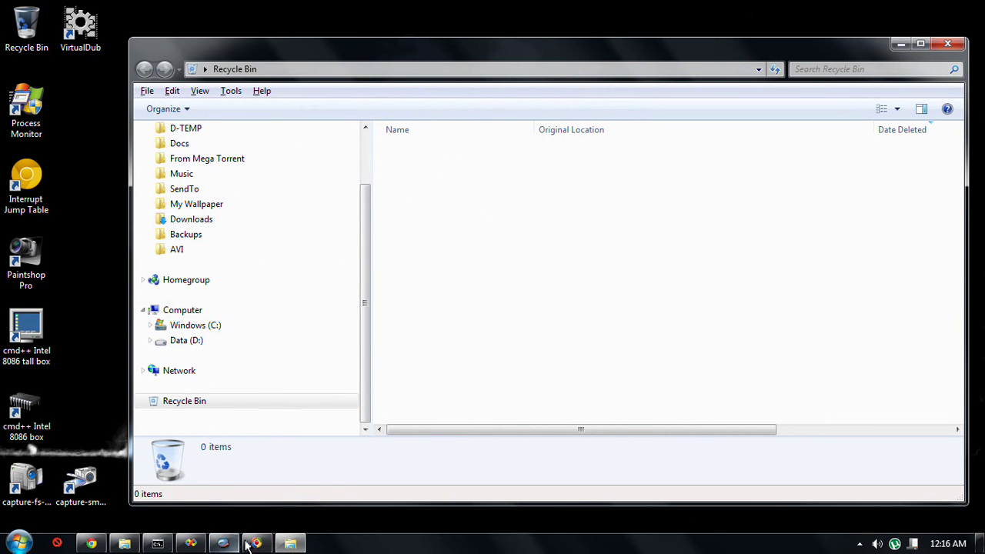
# Return to the Sudoku folder and try to delete its "copied" subfolder, cancelling at the administrator permission request.
pyautogui.click(130, 545)
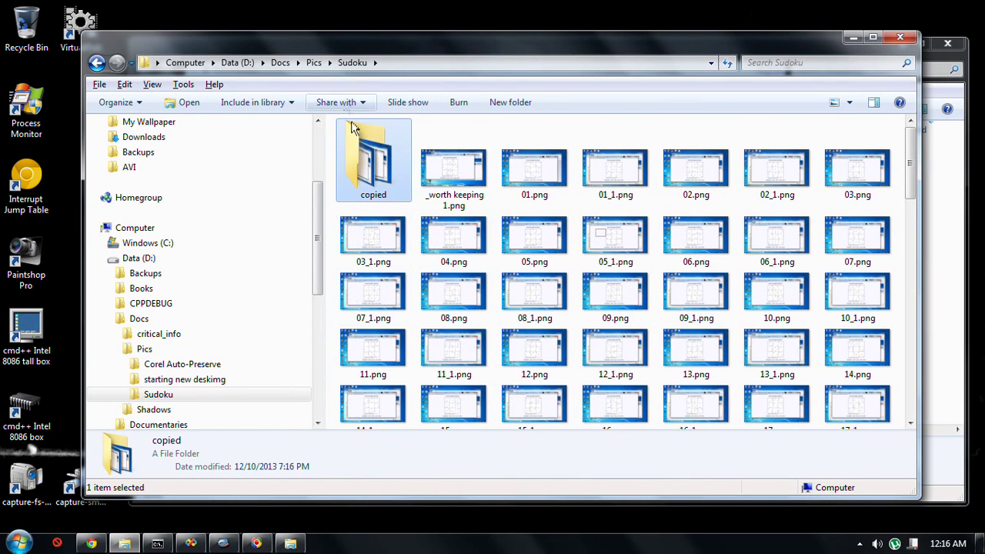
pyautogui.press('Delete')
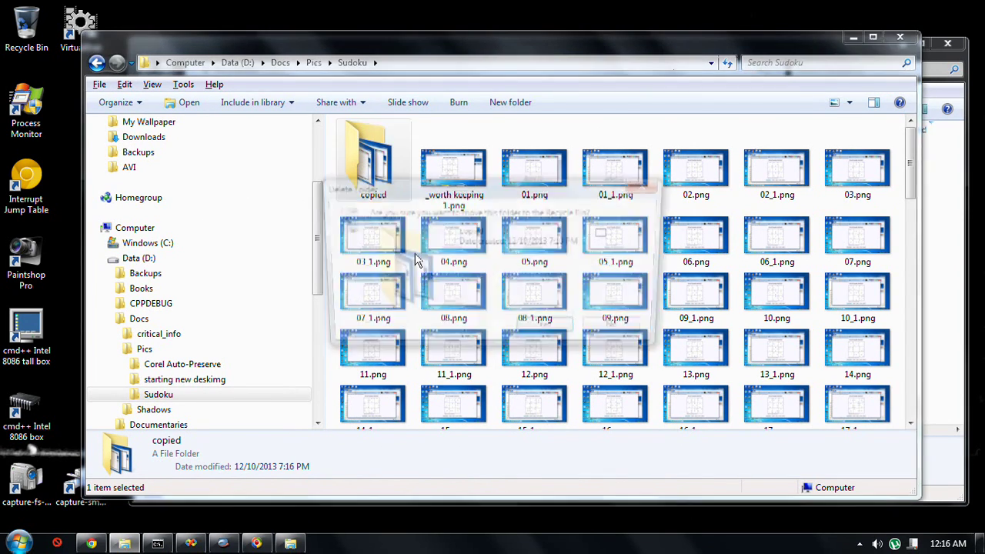
pyautogui.press('Return')
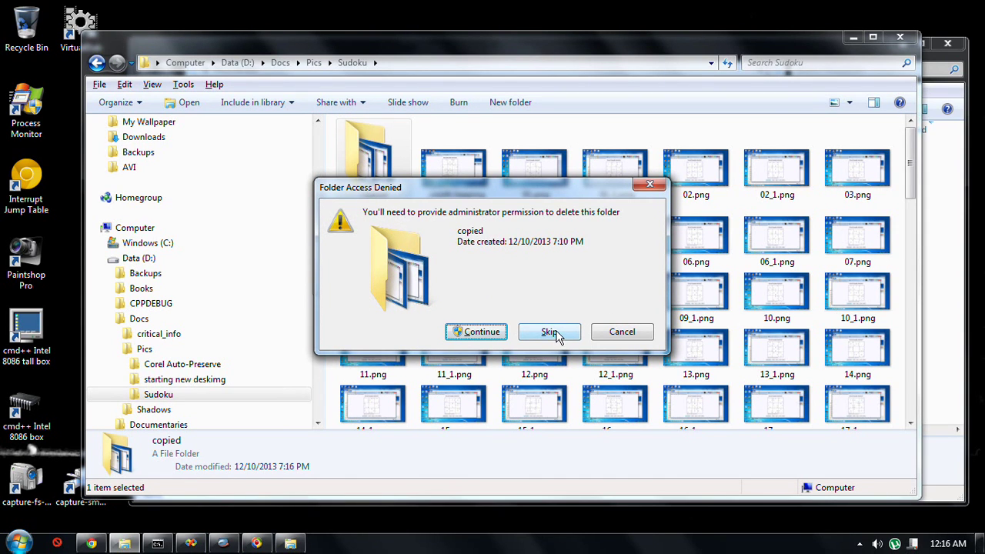
pyautogui.click(625, 332)
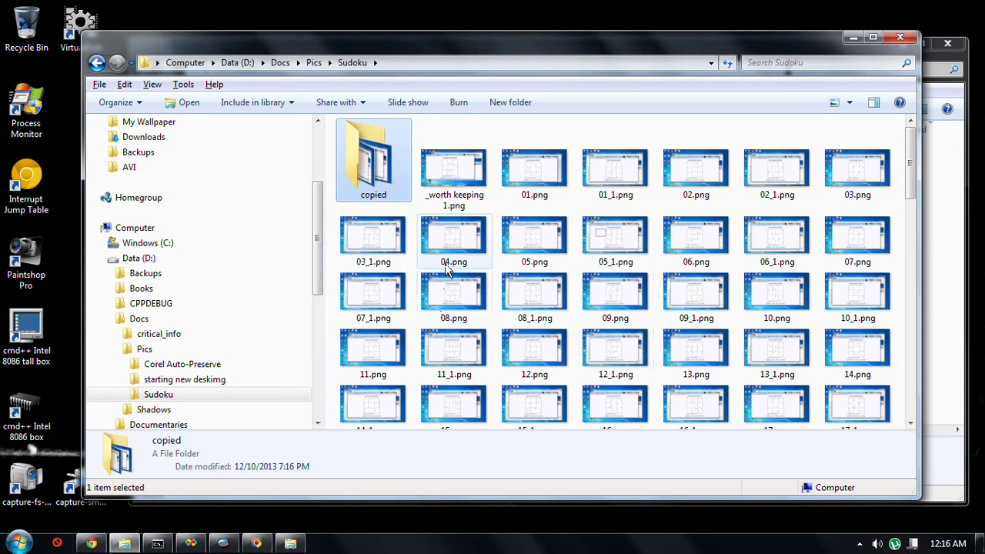
pyautogui.click(482, 259)
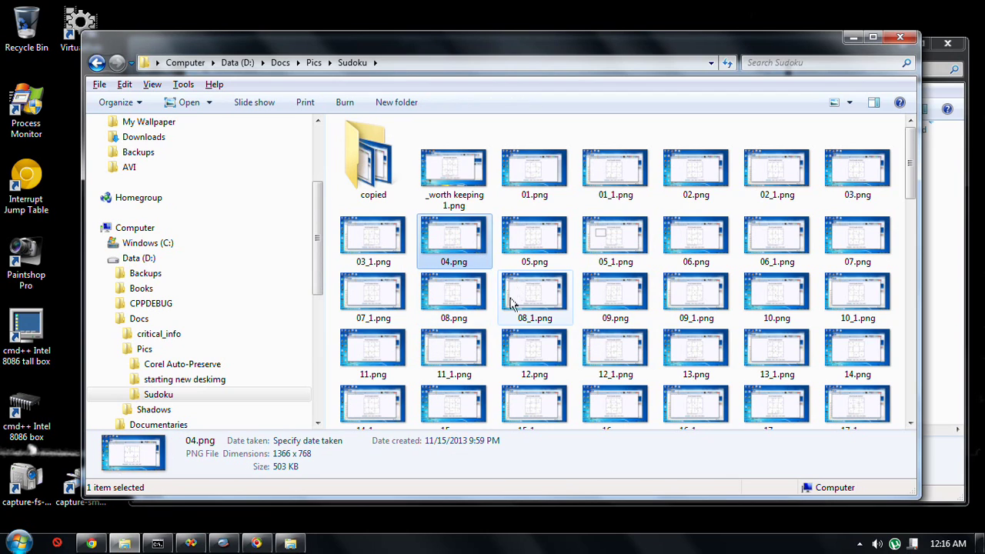
# Open the Pics folder and delete rainbow.png from it, confirming its move to the Recycle Bin.
pyautogui.click(145, 350)
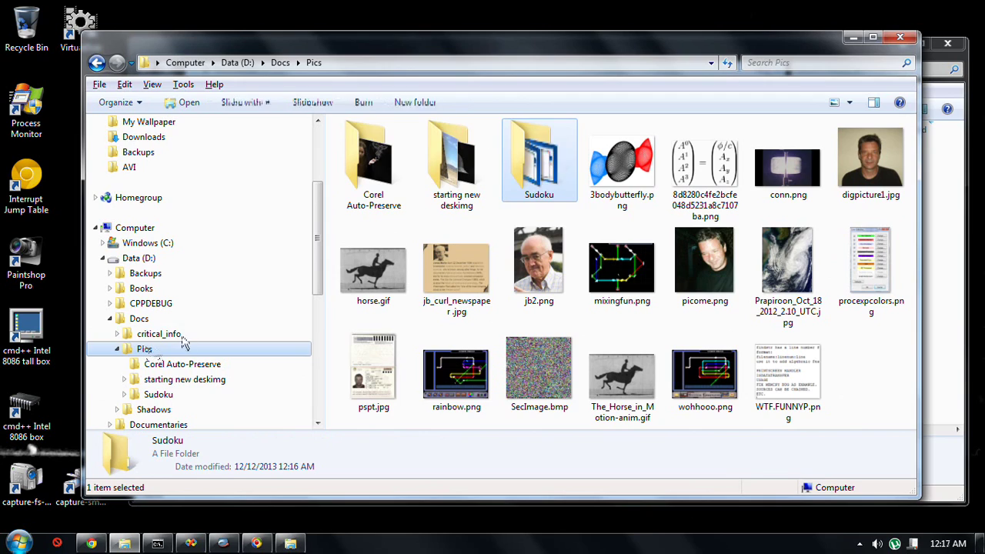
pyautogui.keyDown('ctrl'); pyautogui.click(454, 365); pyautogui.keyUp('ctrl')
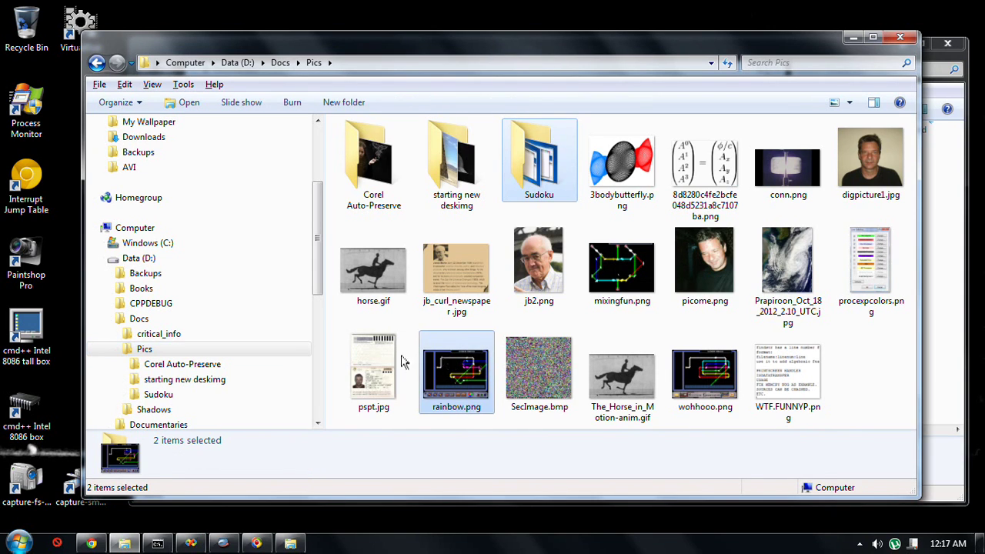
pyautogui.click(300, 356)
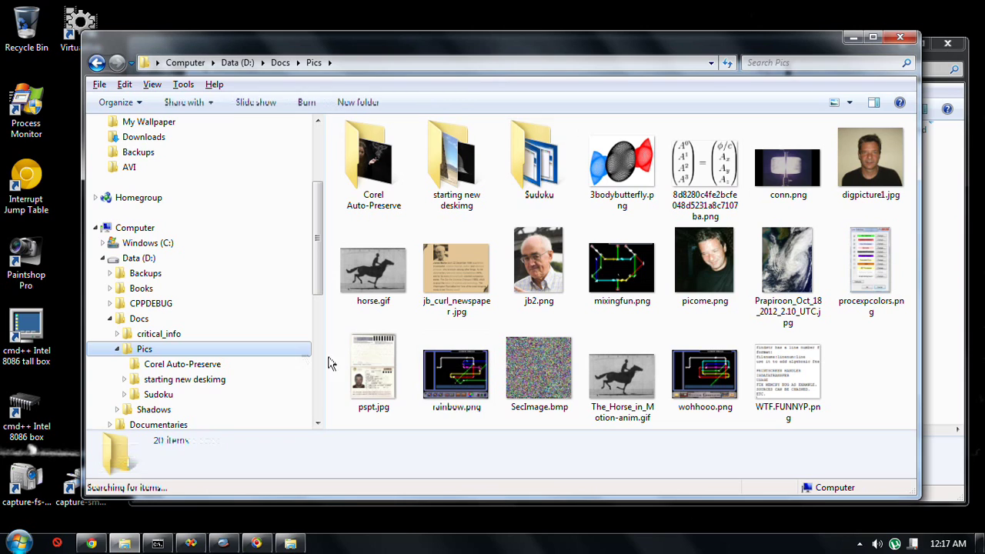
pyautogui.click(488, 374)
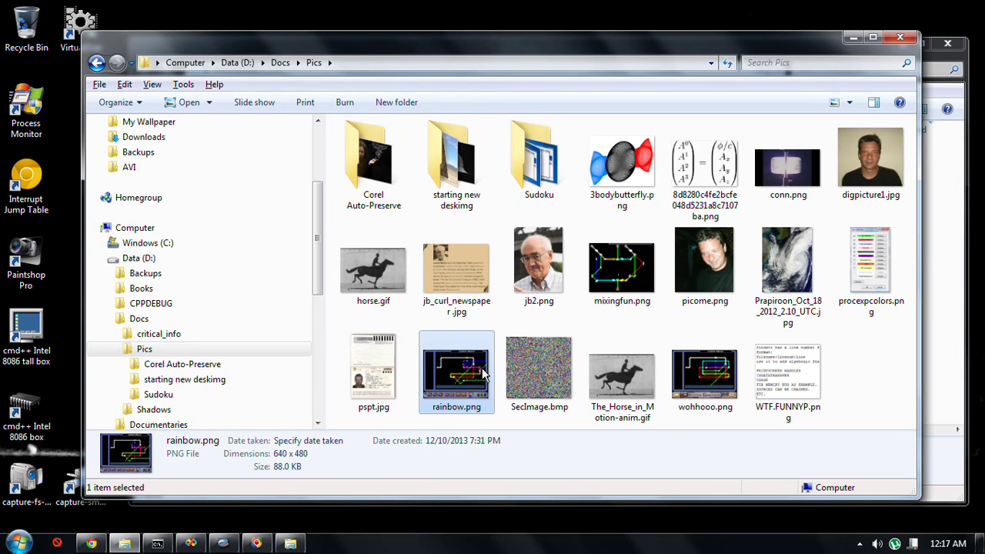
pyautogui.press('Delete')
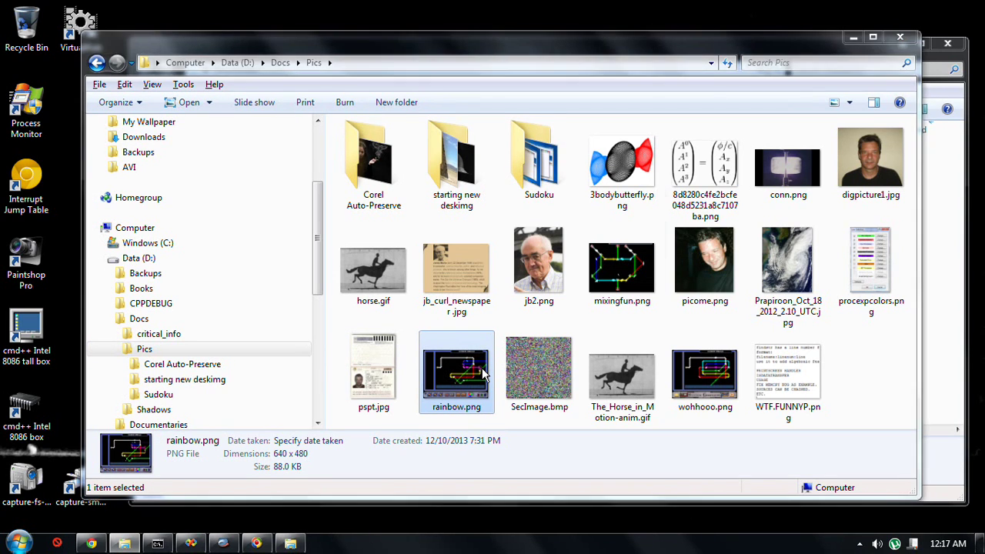
pyautogui.press('Return')
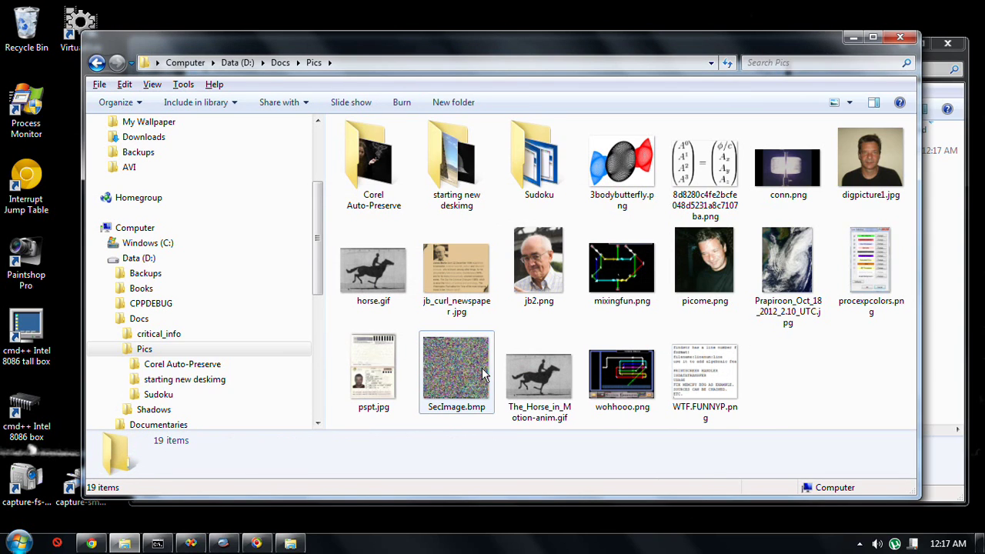
# Restore rainbow.png from the Recycle Bin to its original folder and close the Recycle Bin window.
pyautogui.click(44, 39)
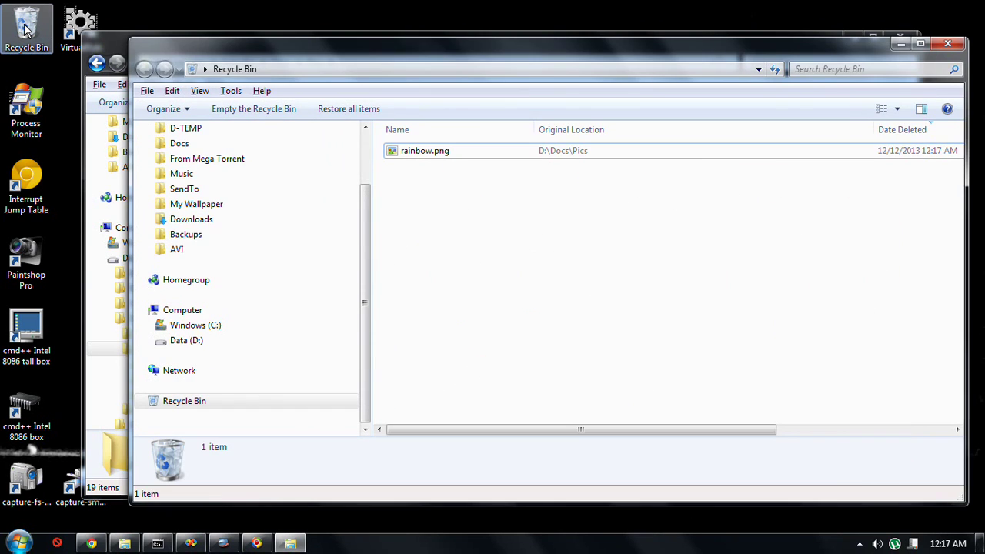
pyautogui.rightClick(442, 155)
pyautogui.click(479, 164)
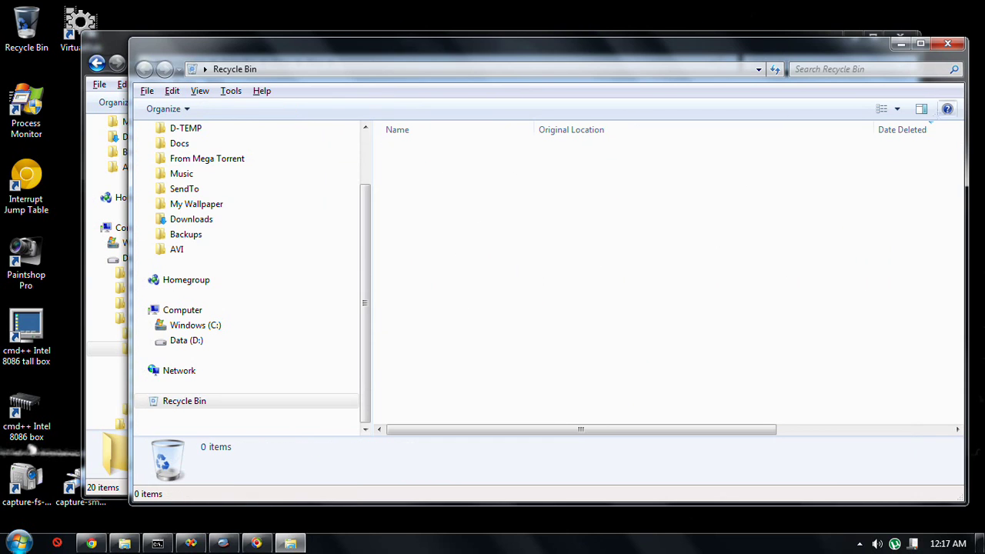
pyautogui.click(947, 43)
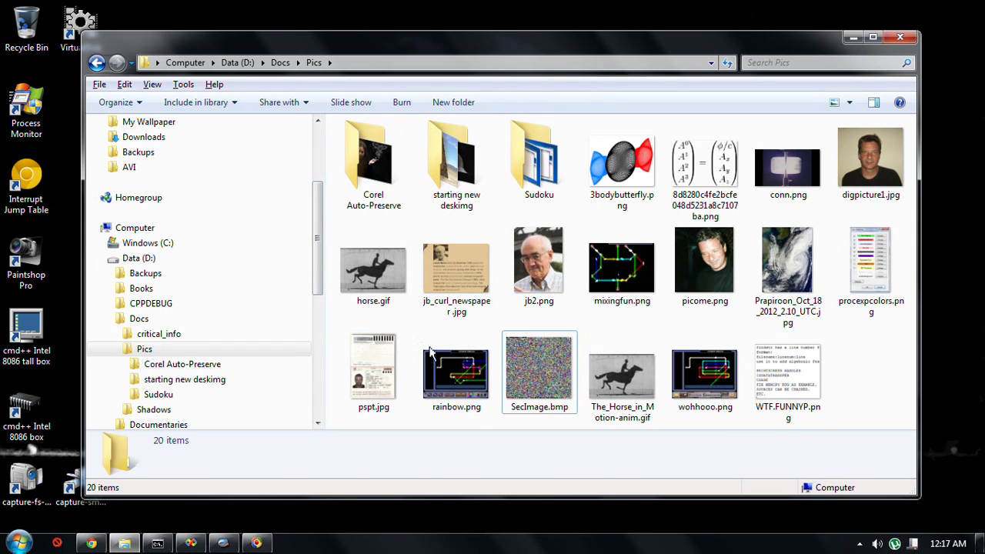
# Create a new subfolder in the Pics folder, keeping the default name "New folder".
pyautogui.rightClick(861, 363)
pyautogui.moveTo(882, 328)
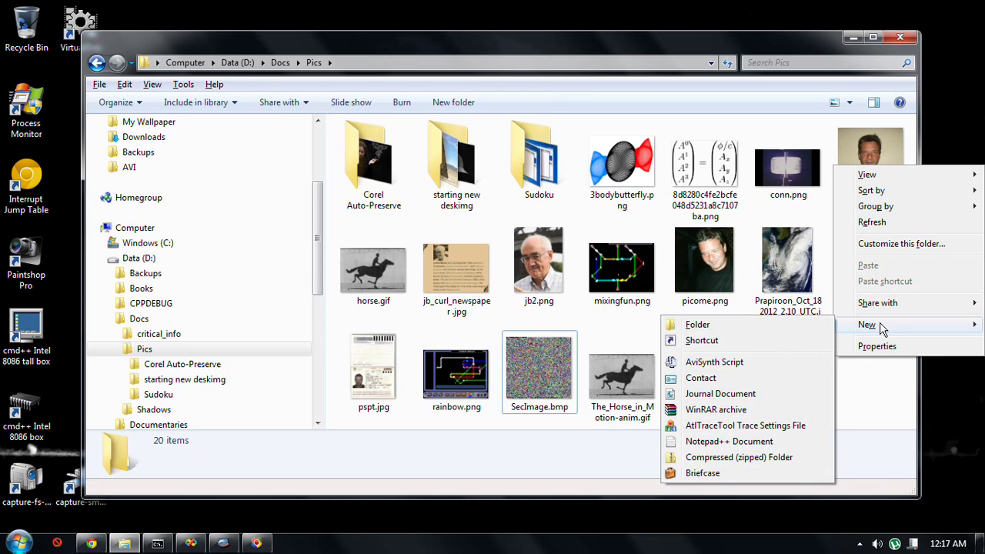
pyautogui.click(766, 329)
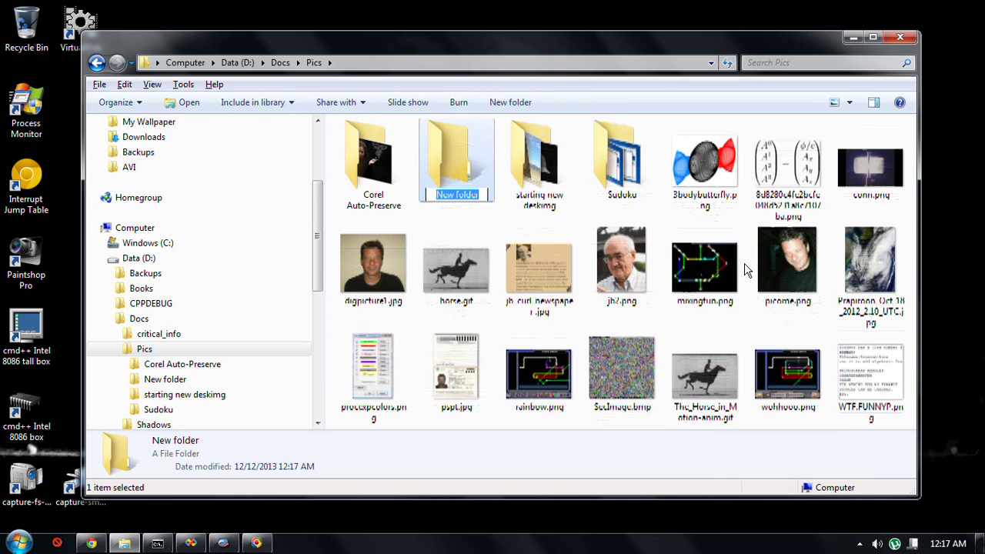
pyautogui.press('Return')
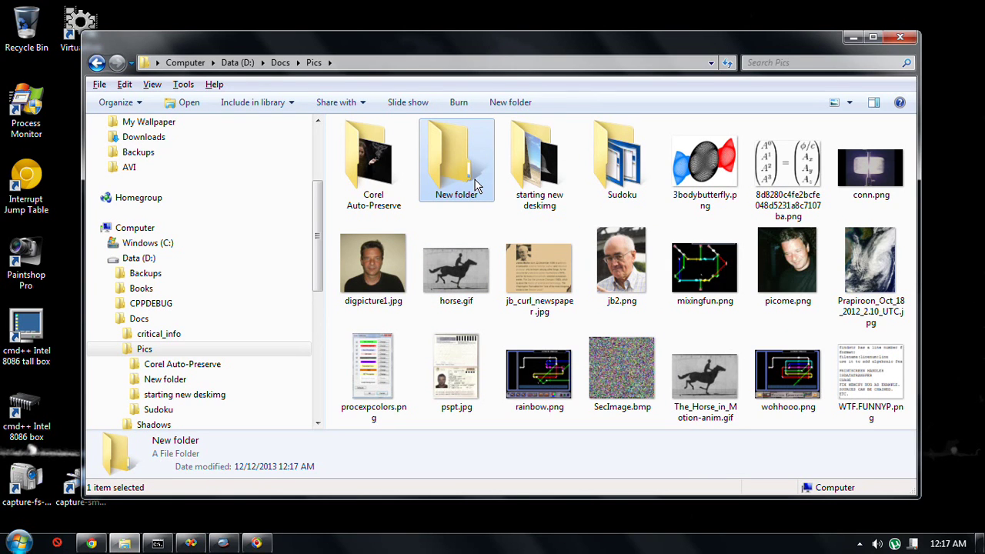
# Delete "New folder" from Pics, granting the administrator permission and allowing the file operation.
pyautogui.press('Delete')
pyautogui.press('Return')
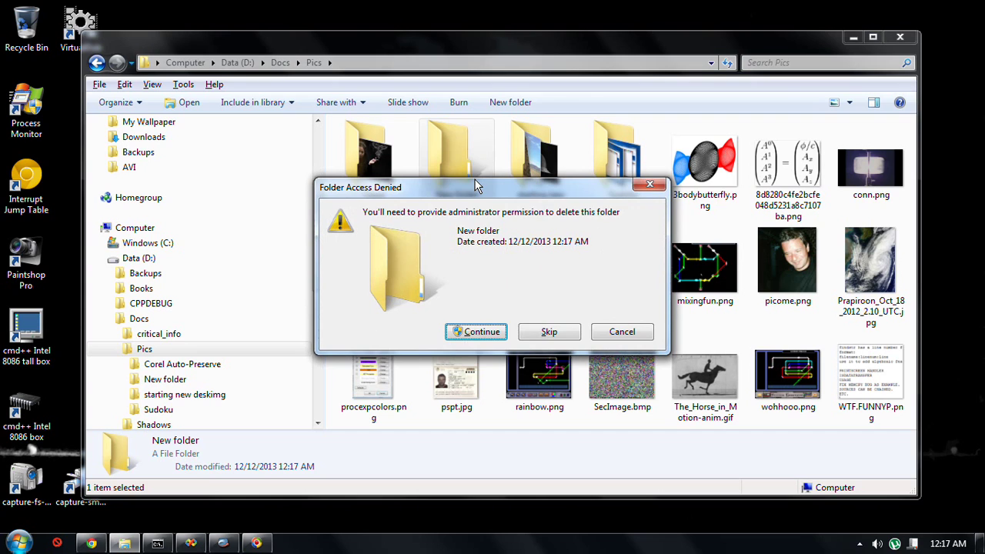
pyautogui.click(477, 334)
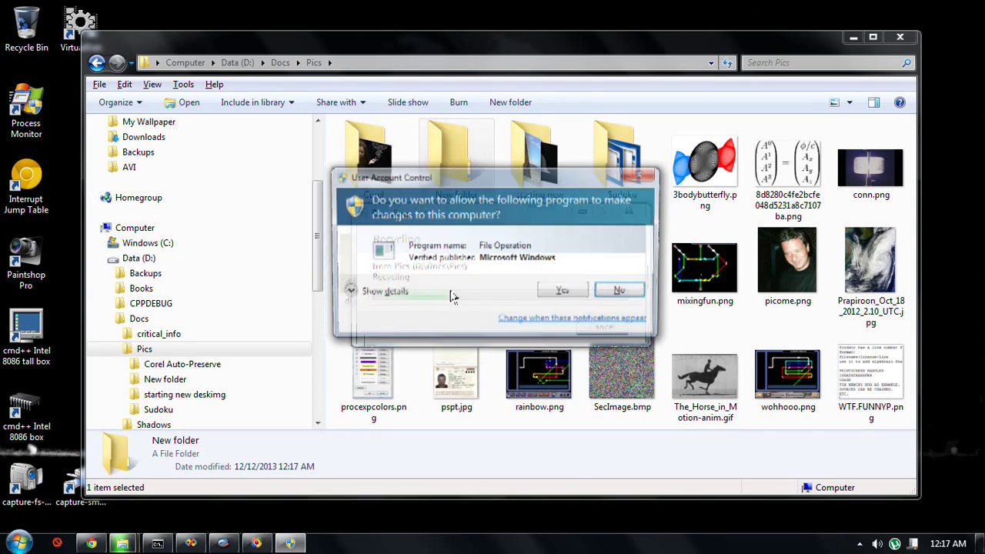
pyautogui.click(560, 290)
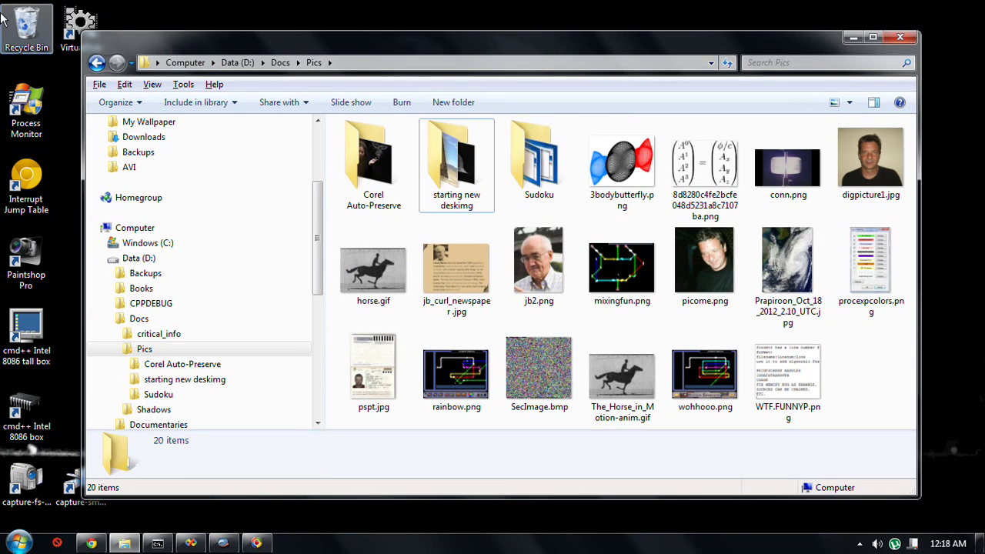
# Check the Recycle Bin on the desktop for the deleted folder, then close its window.
pyautogui.click(28, 21)
pyautogui.doubleClick(26, 21)
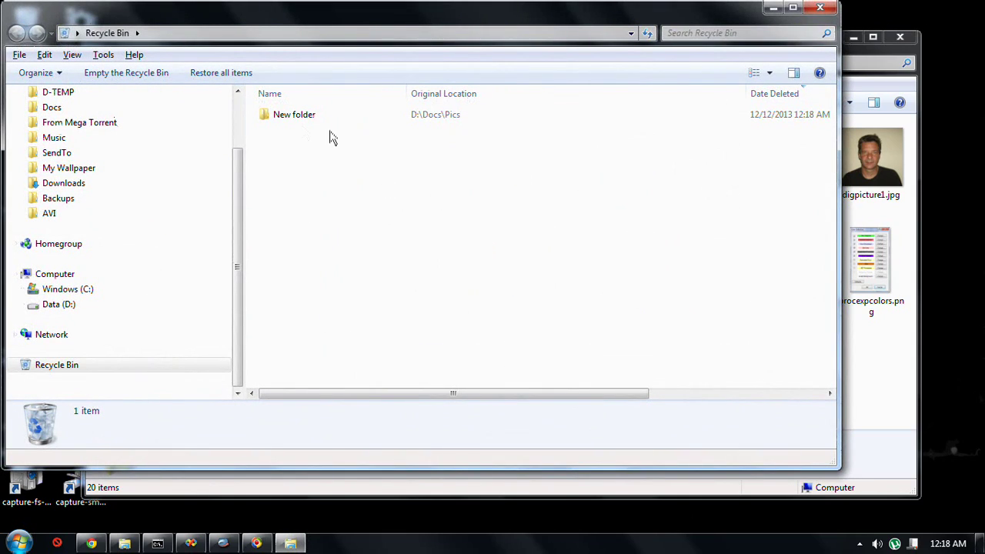
pyautogui.click(819, 8)
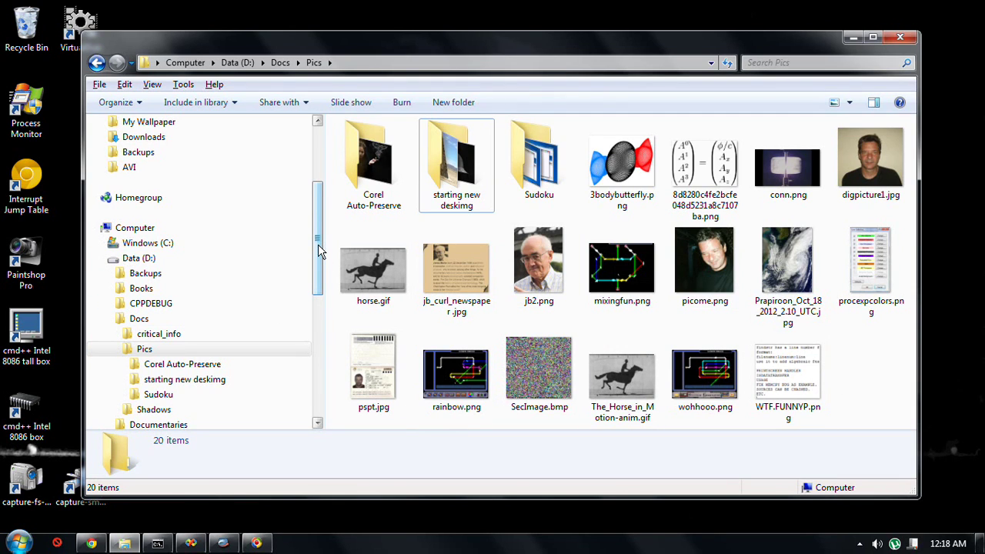
# Try to rename the Sudoku folder by removing its last letter, cancelling at the administrator permission request.
pyautogui.moveTo(317, 244); pyautogui.dragTo(315, 261)
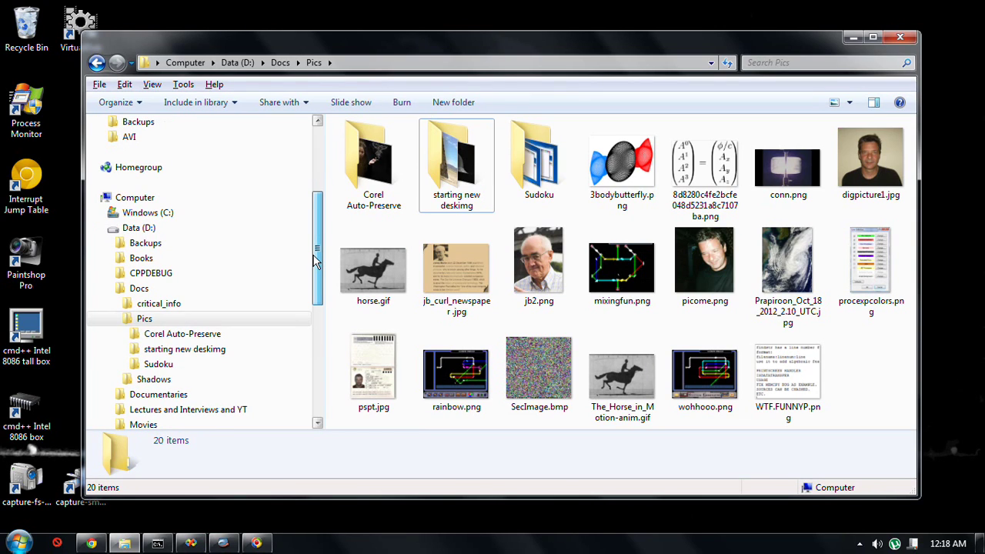
pyautogui.click(539, 165)
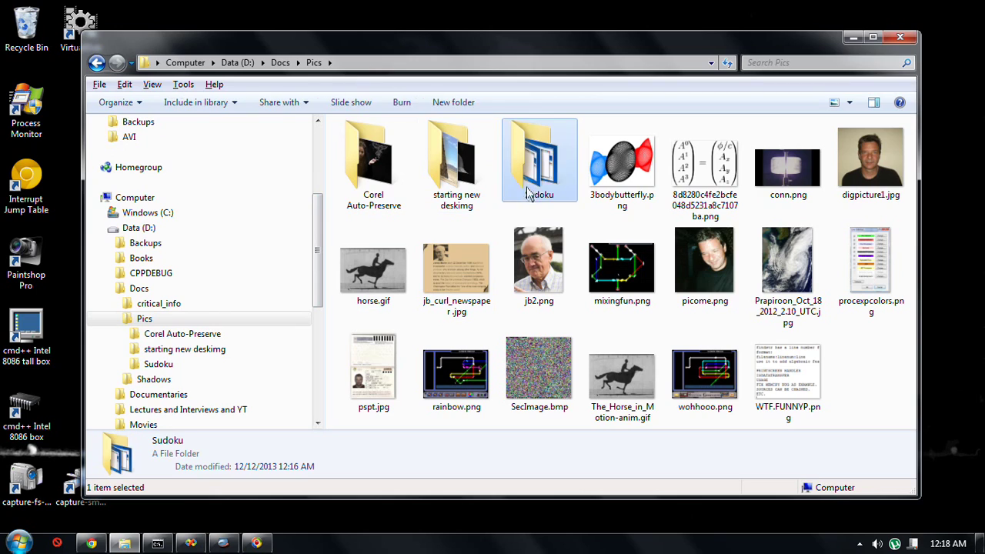
pyautogui.press('F2')
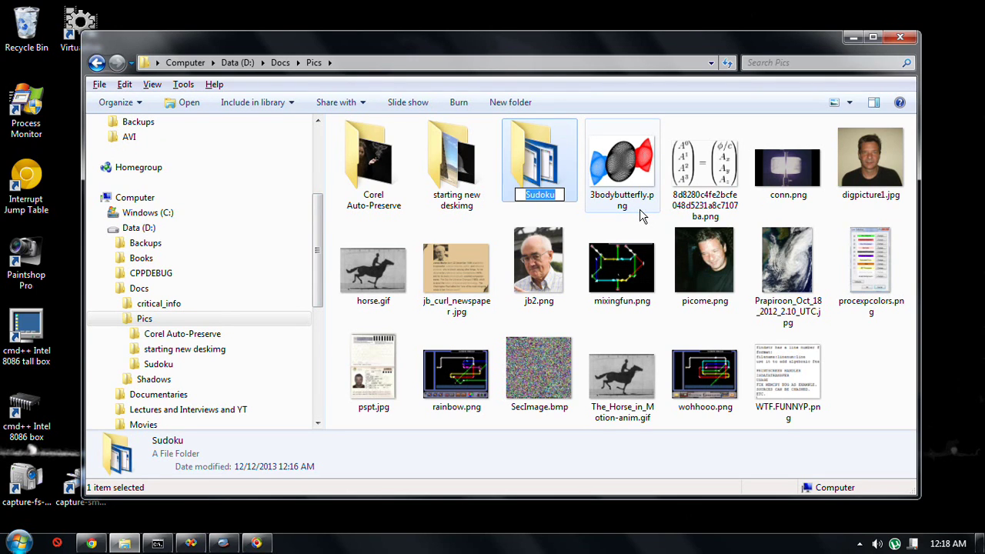
pyautogui.press('End')
pyautogui.press('BackSpace')
pyautogui.press('Return')
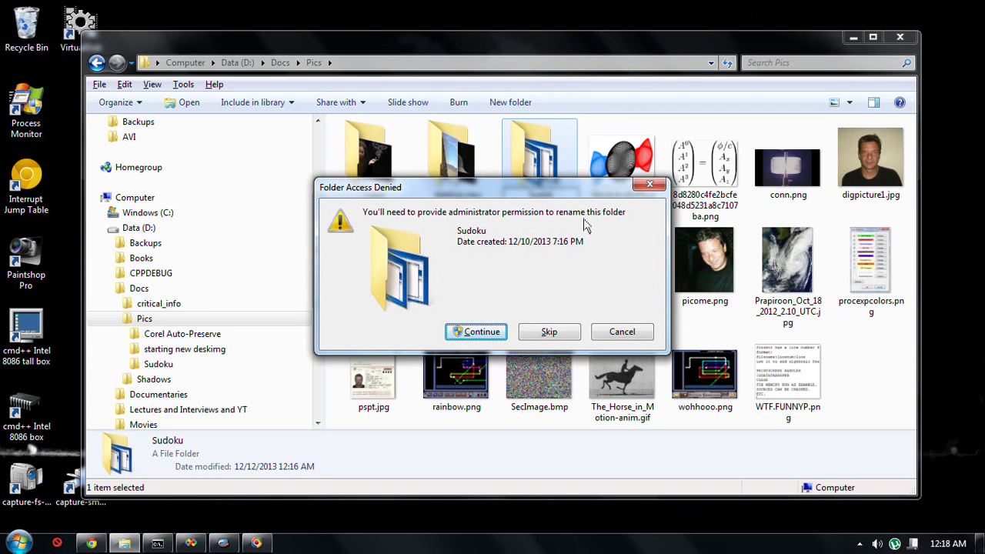
pyautogui.press('Escape')
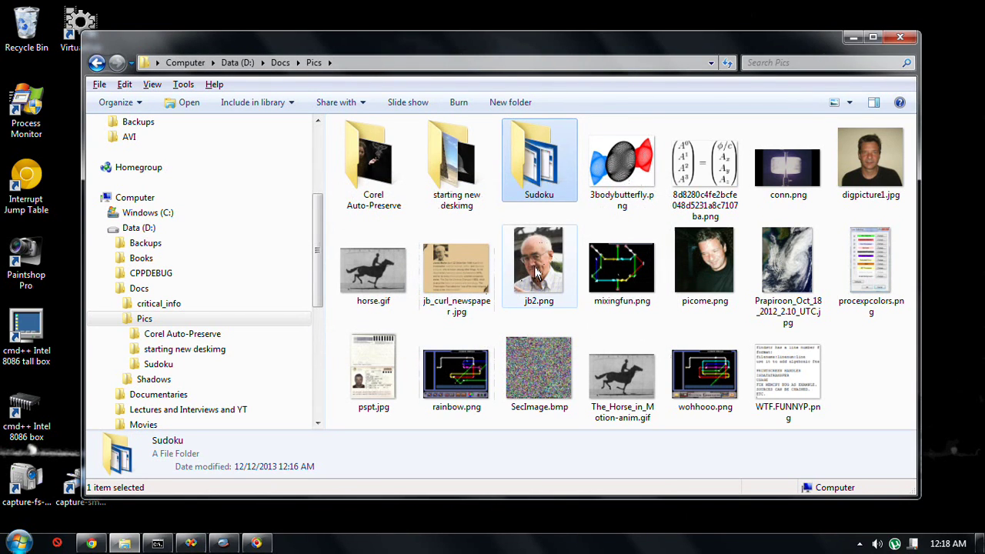
# Collapse Docs in the folder tree and open the UTILS folder on Data (D:).
pyautogui.click(536, 273)
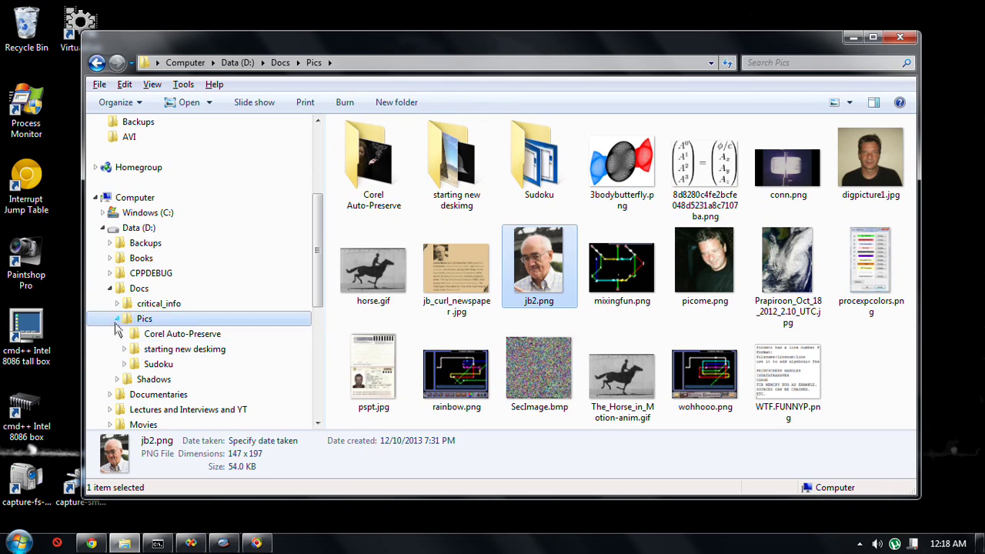
pyautogui.click(127, 287)
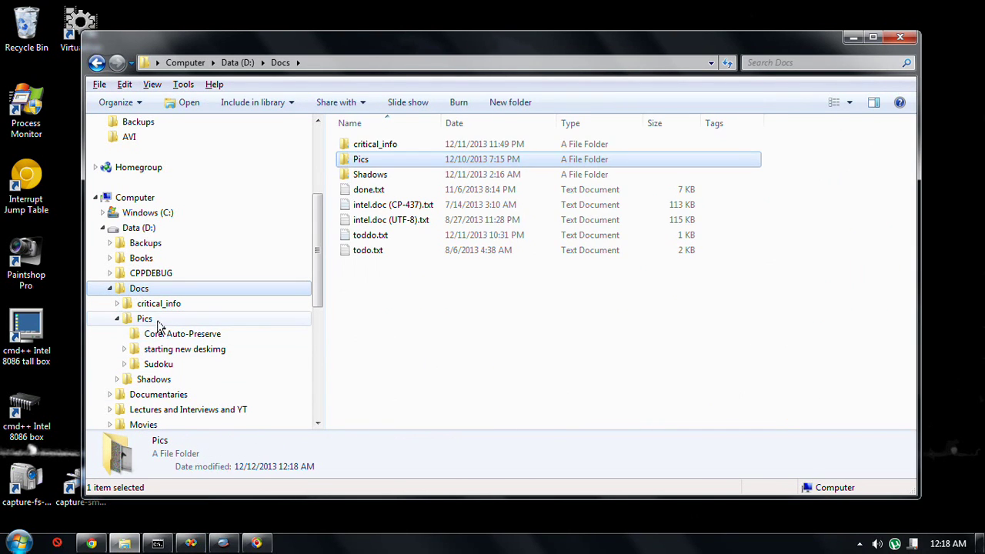
pyautogui.click(162, 320)
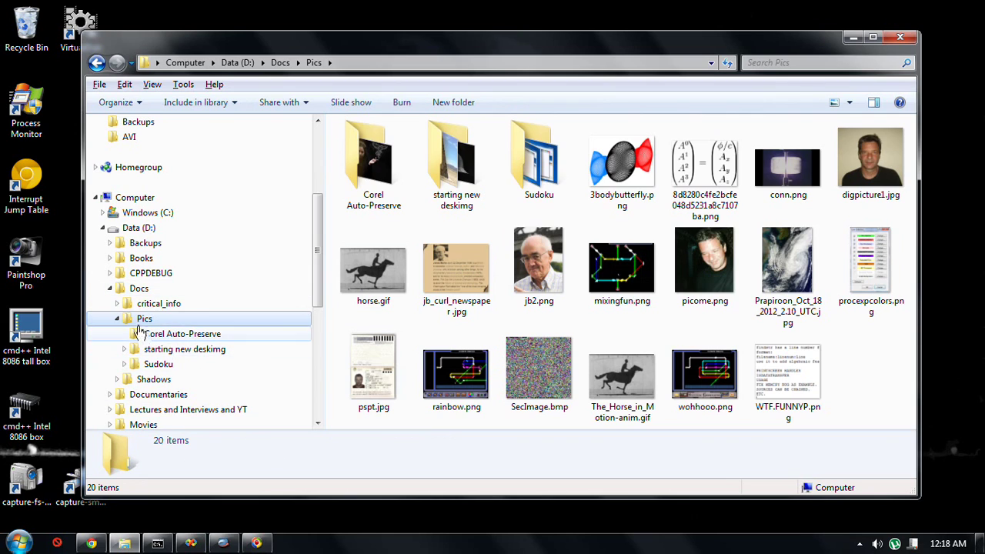
pyautogui.click(110, 293)
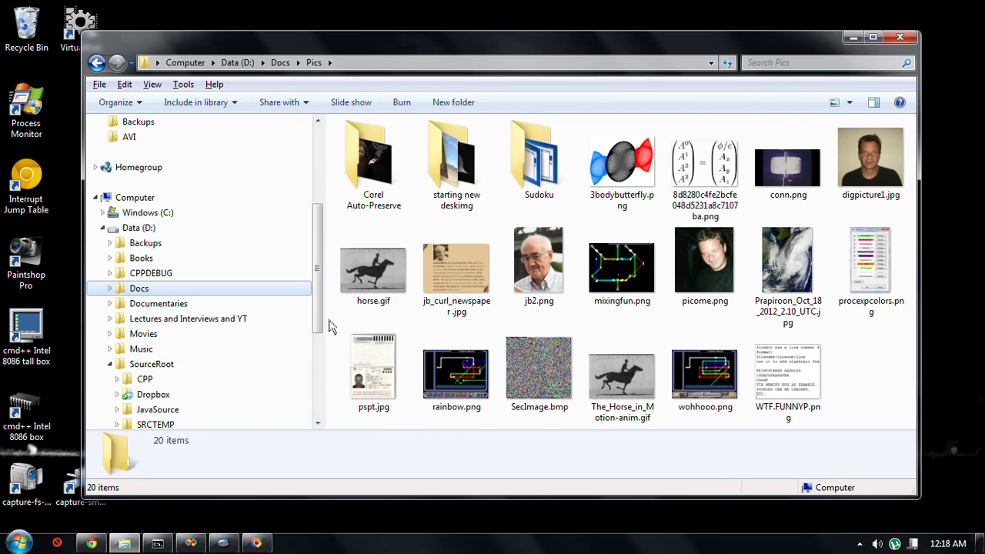
pyautogui.moveTo(319, 297); pyautogui.dragTo(316, 377)
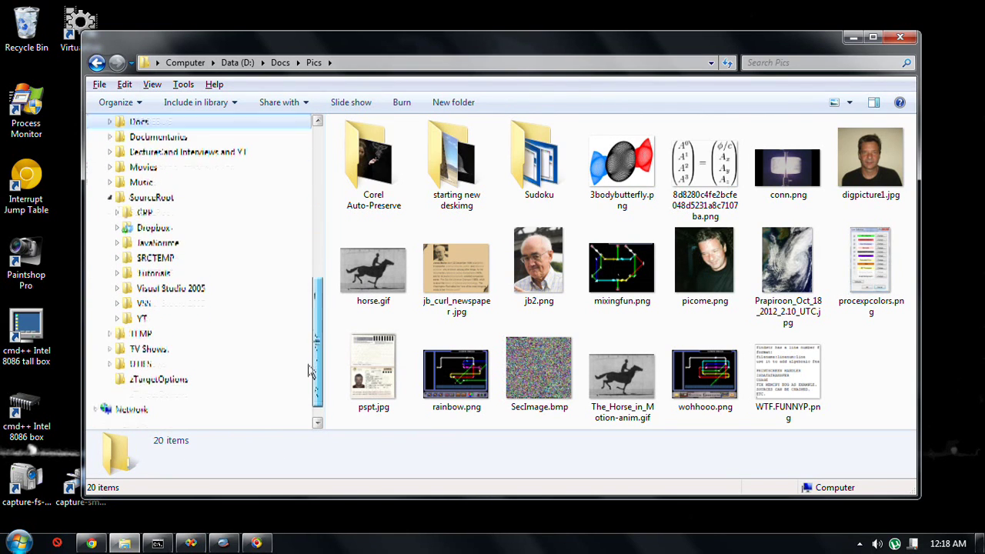
pyautogui.click(151, 366)
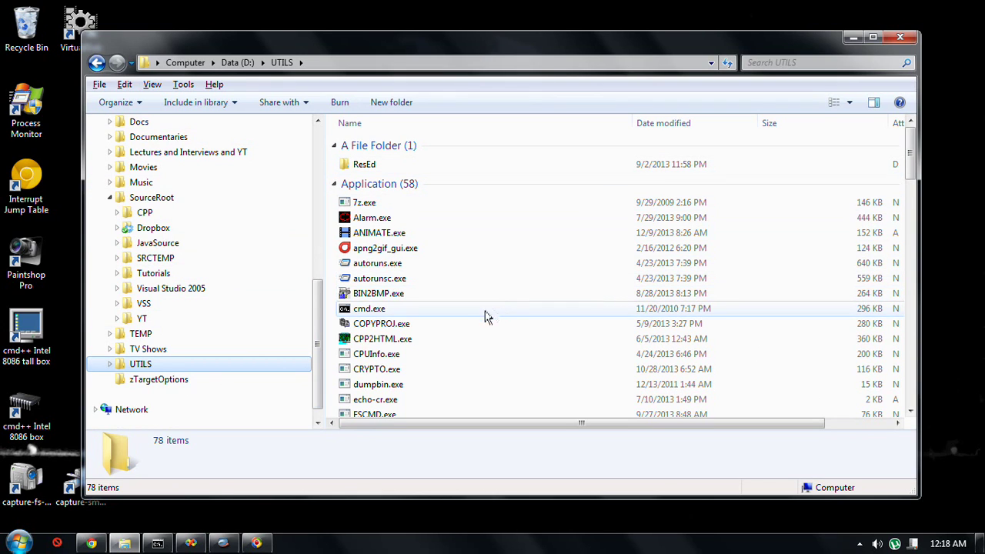
# Open the advanced security settings of the UTILS folder from its properties and view its owner information.
pyautogui.rightClick(189, 370)
pyautogui.click(240, 523)
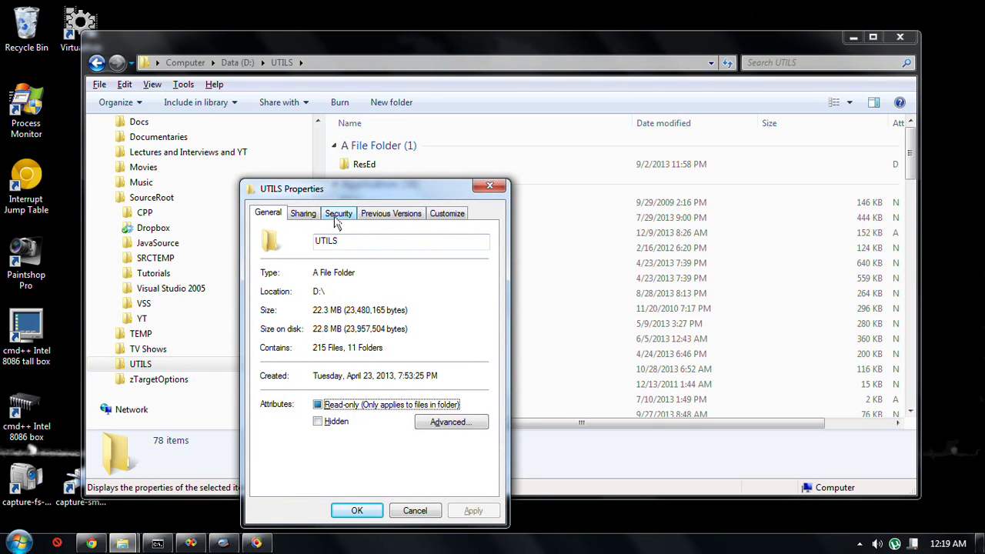
pyautogui.click(336, 218)
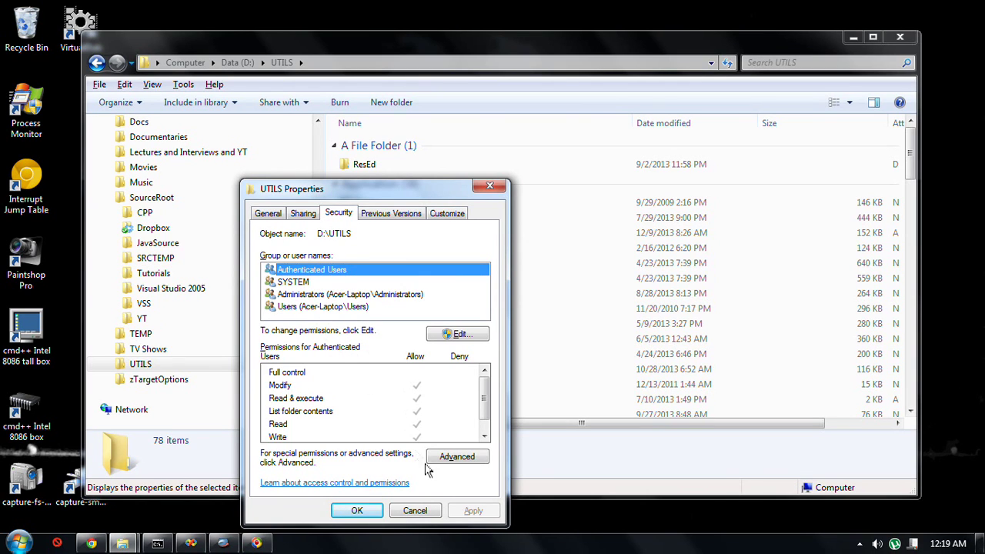
pyautogui.click(454, 460)
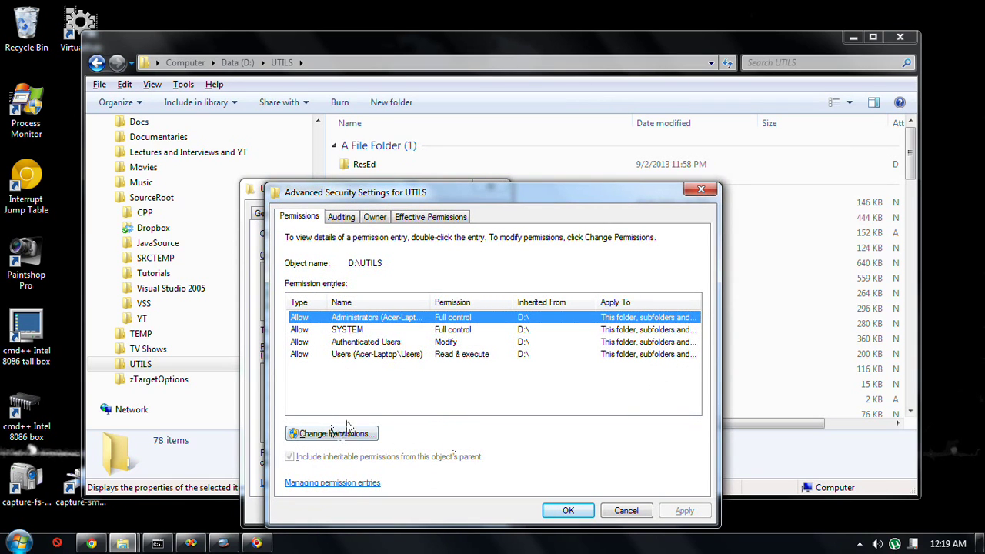
pyautogui.click(374, 219)
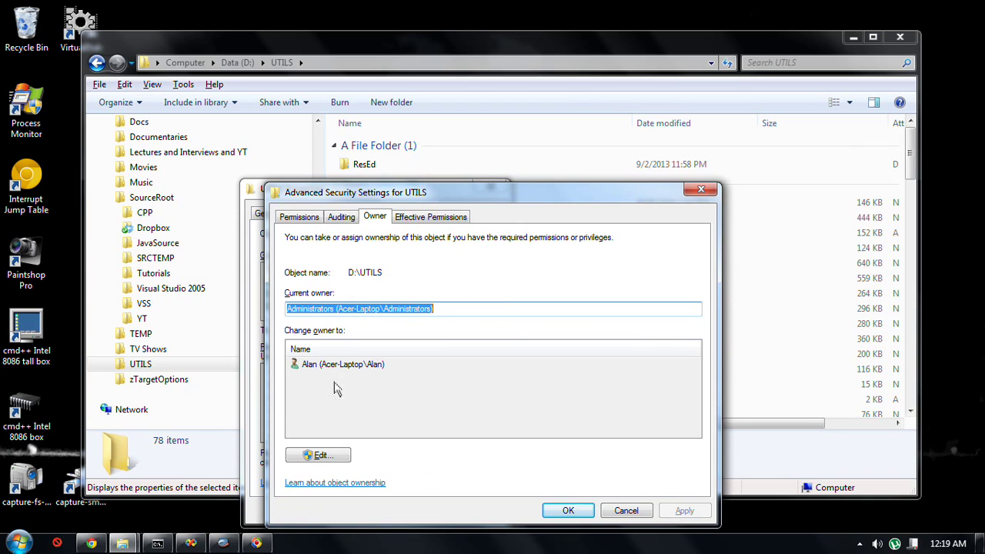
# Select the personal account as the new owner of UTILS and enable replacing the owner on subcontainers and objects.
pyautogui.click(321, 457)
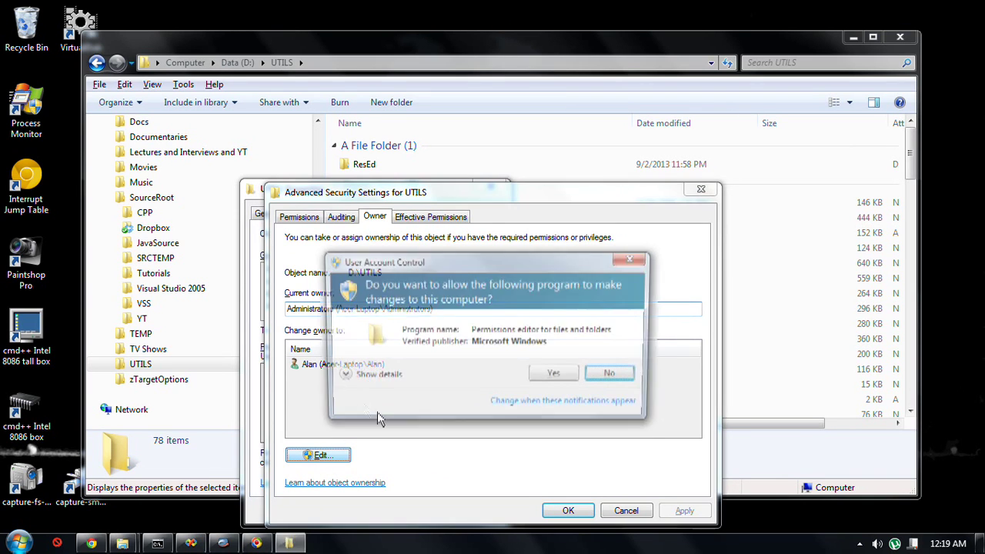
pyautogui.click(552, 377)
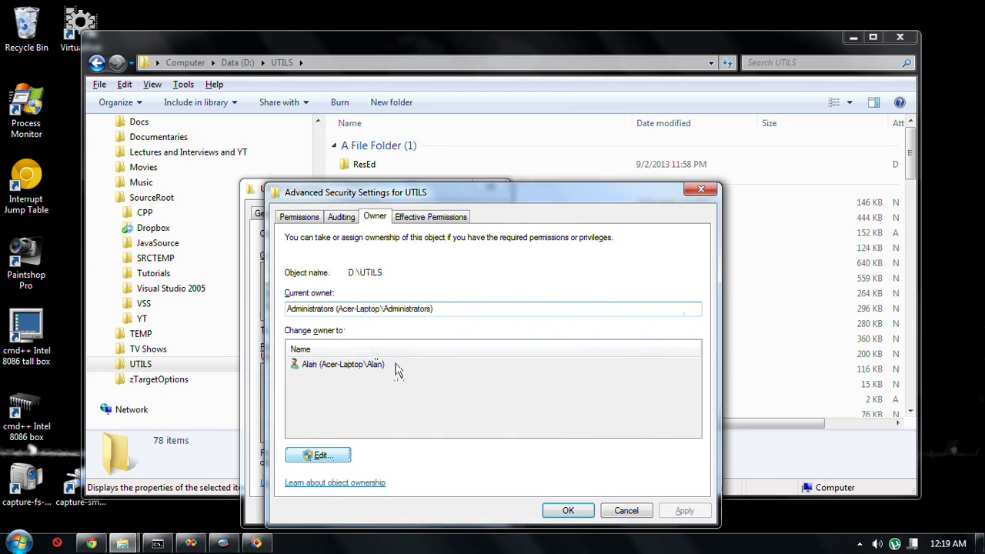
pyautogui.click(344, 377)
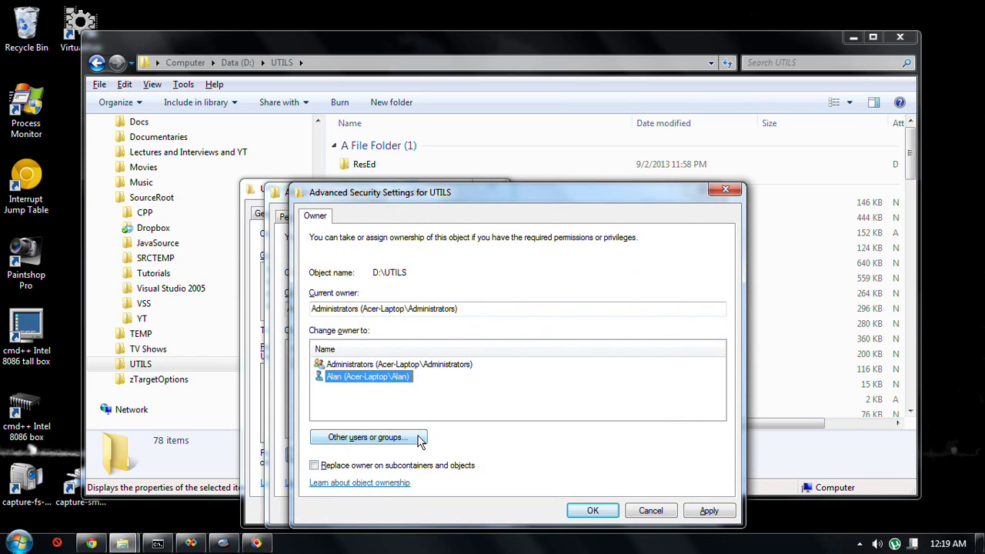
pyautogui.click(316, 468)
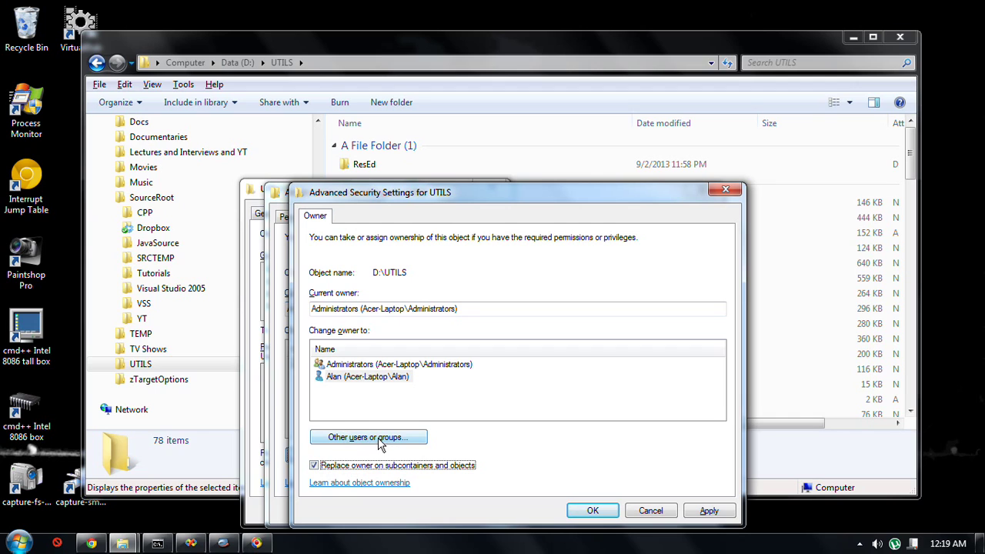
pyautogui.click(382, 442)
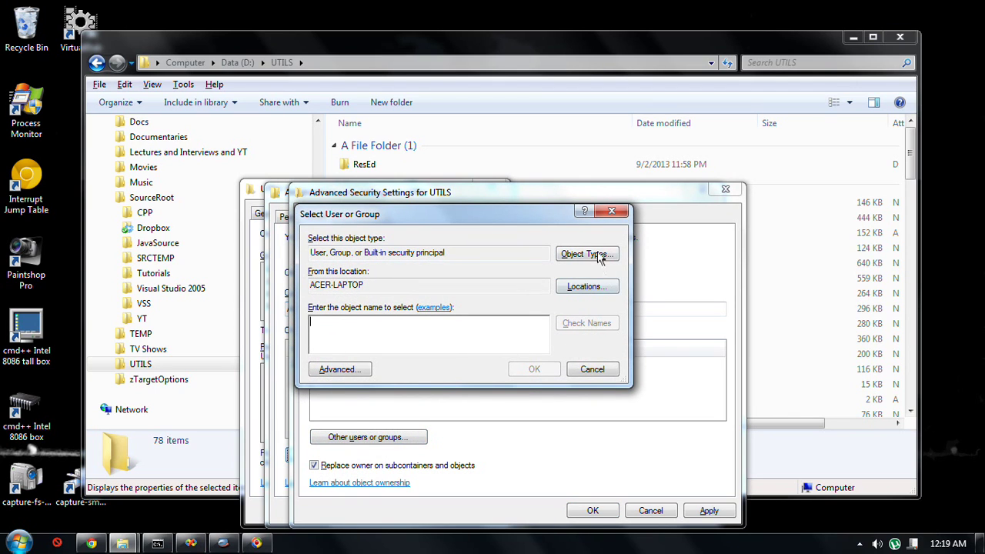
pyautogui.click(591, 370)
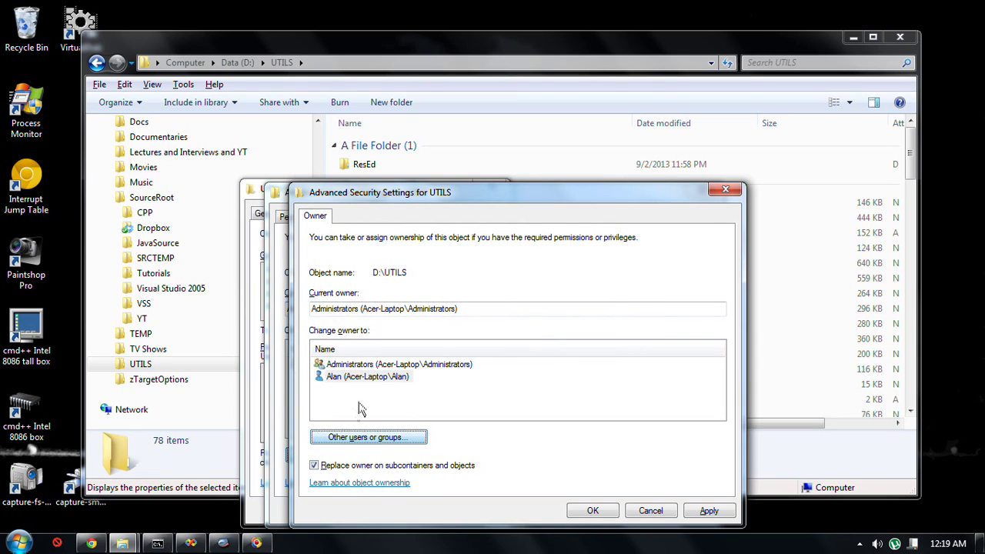
# Apply the ownership change to UTILS and close its security settings and properties.
pyautogui.click(721, 512)
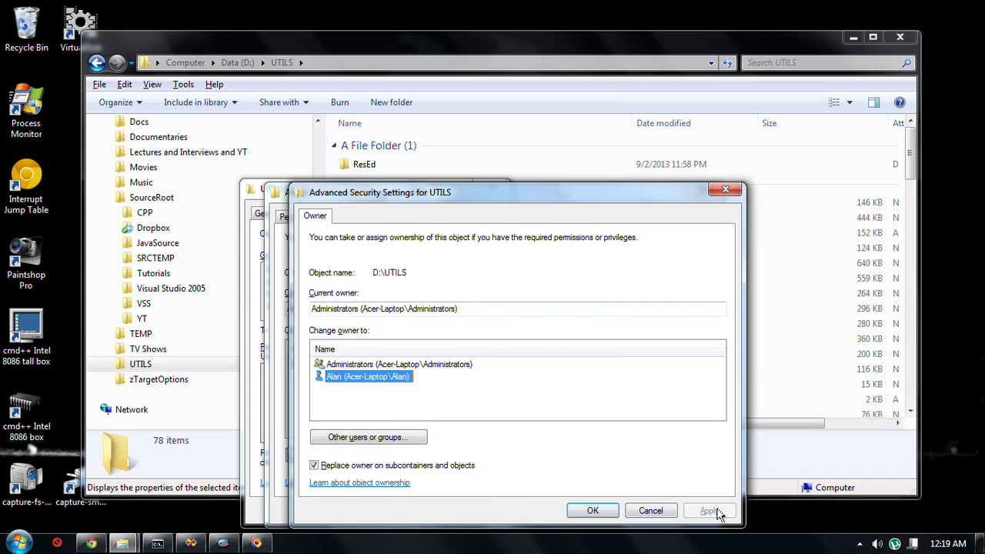
pyautogui.click(593, 511)
pyautogui.click(627, 329)
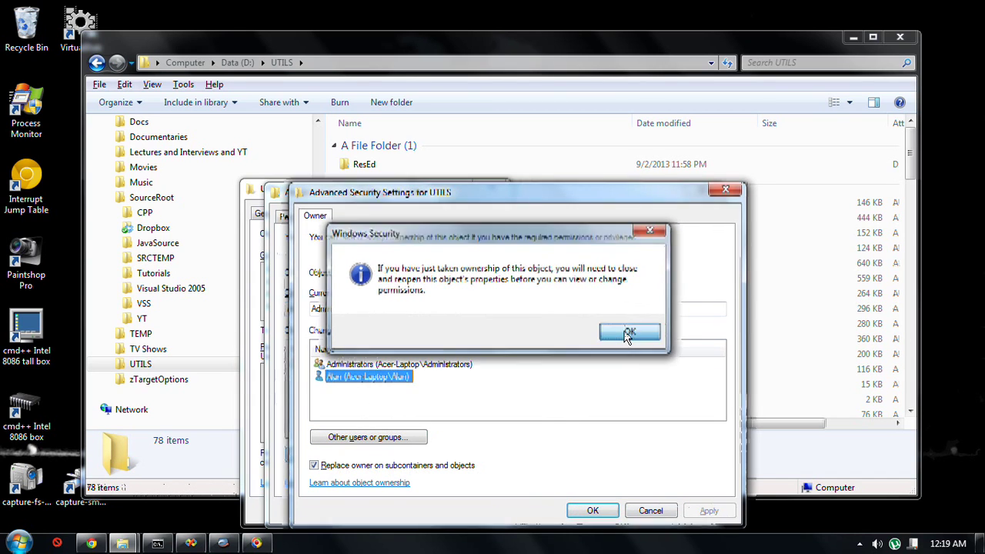
pyautogui.click(584, 510)
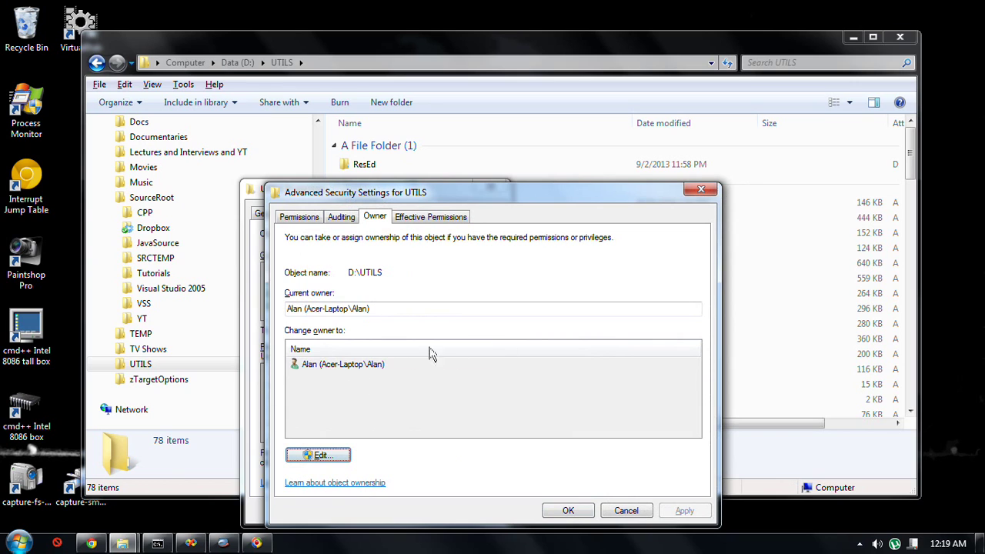
pyautogui.click(567, 511)
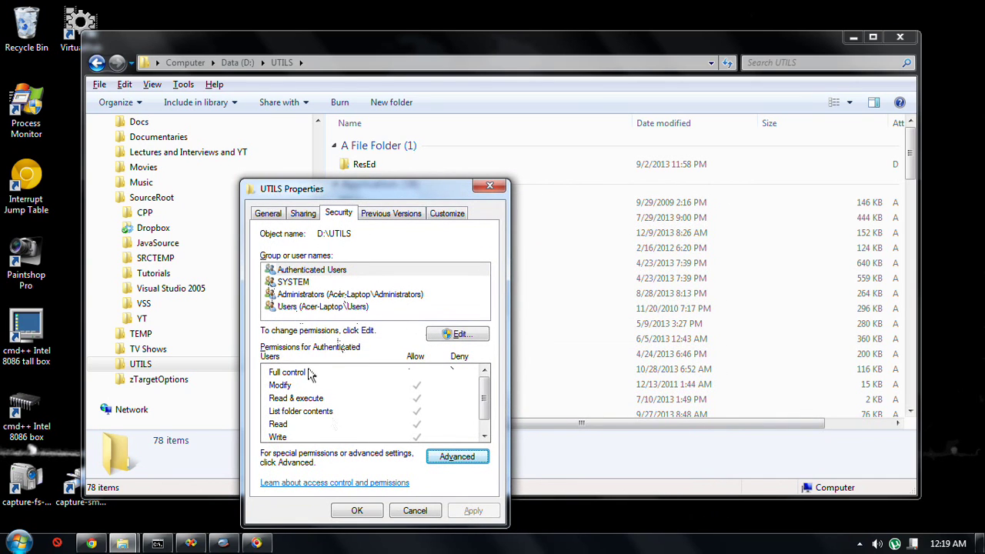
pyautogui.click(415, 511)
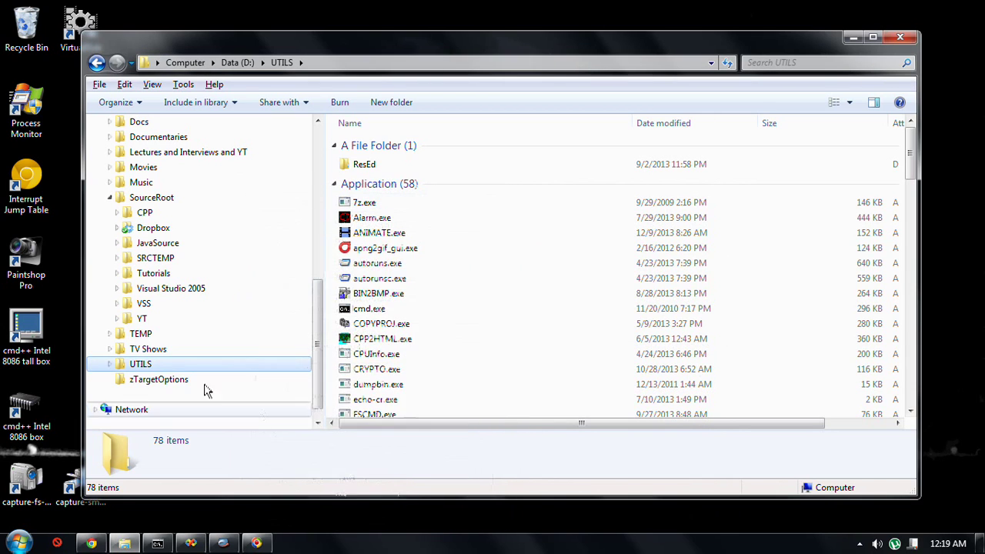
# Reopen the UTILS folder's properties and check its current owner in the advanced security settings.
pyautogui.rightClick(147, 368)
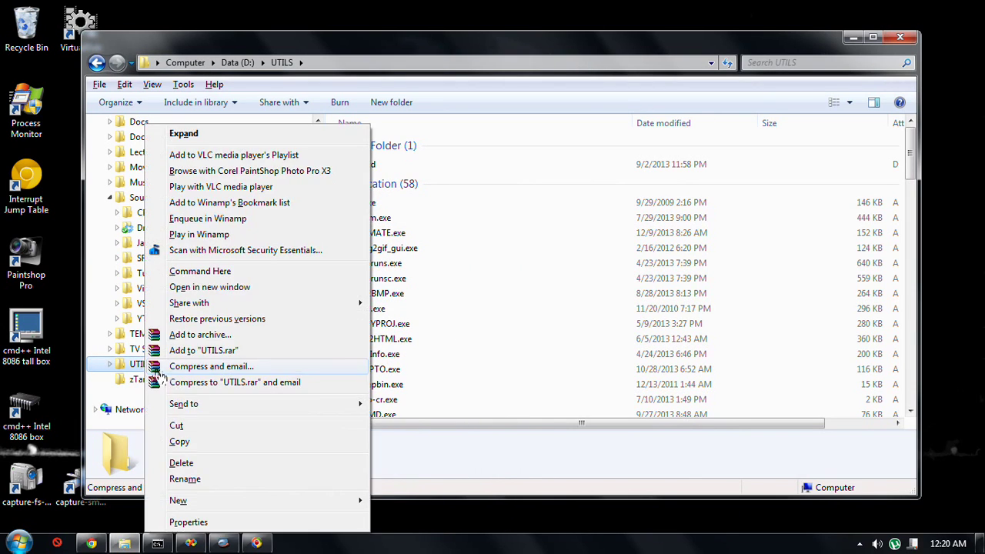
pyautogui.click(261, 522)
pyautogui.click(358, 214)
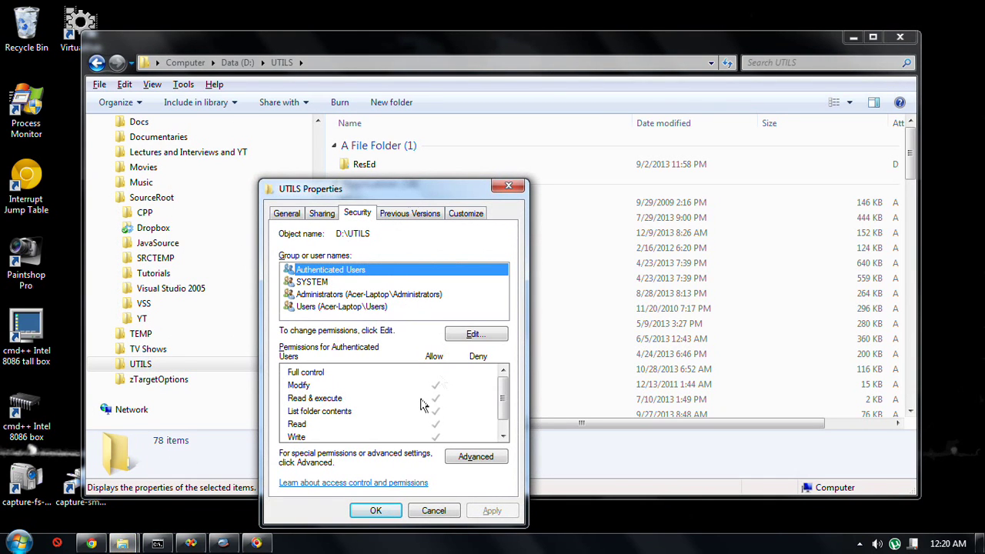
pyautogui.click(470, 457)
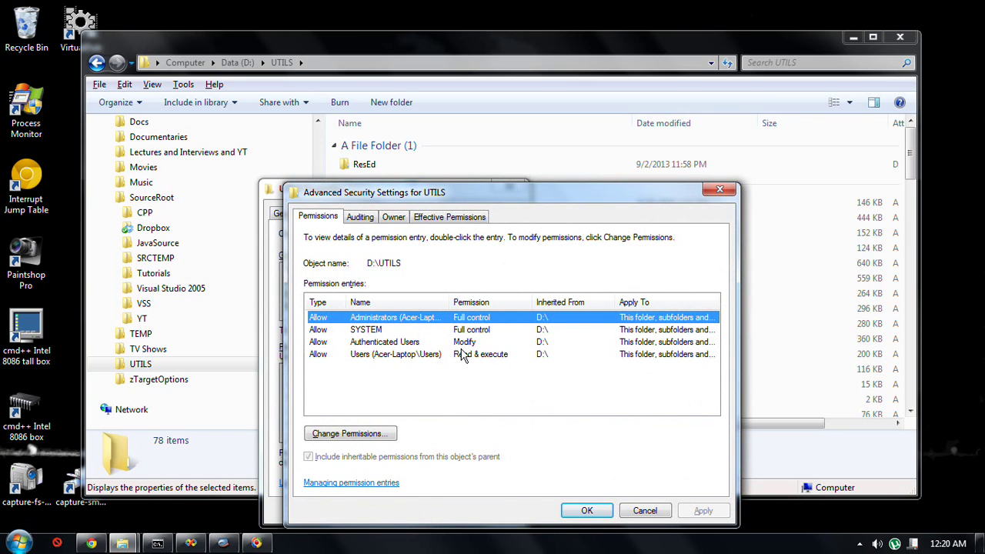
pyautogui.click(392, 216)
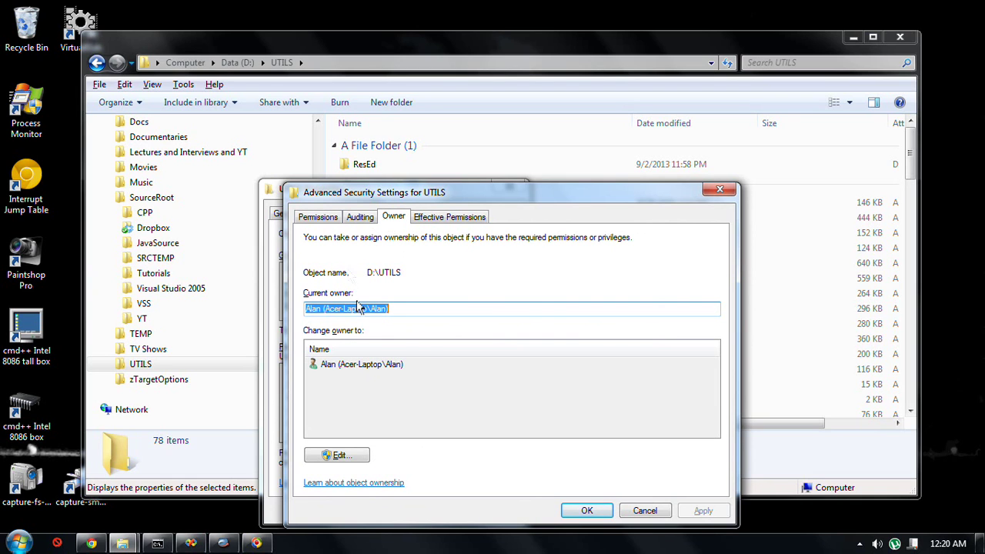
pyautogui.click(645, 511)
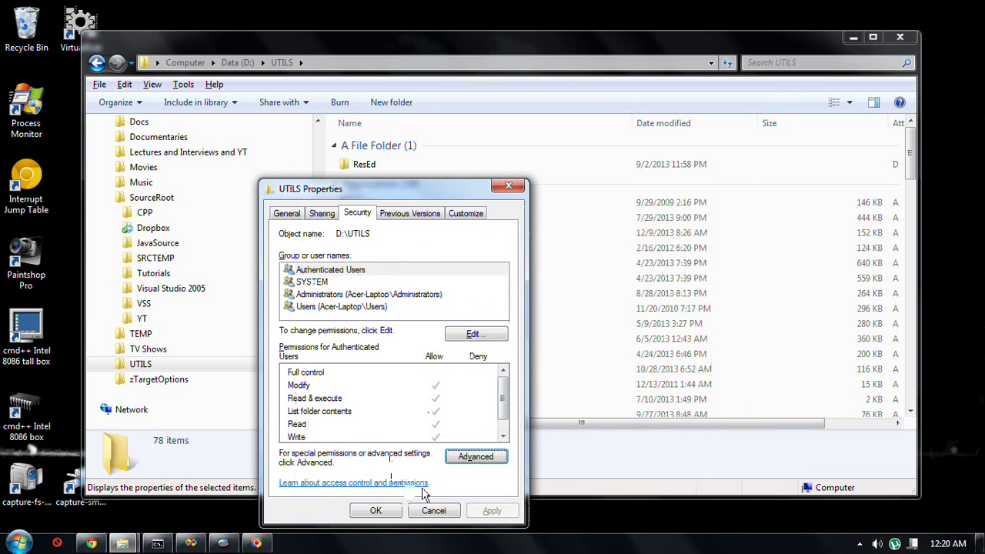
# Review the owner, effective permissions and permission entries in the advanced security settings of UTILS.
pyautogui.click(474, 457)
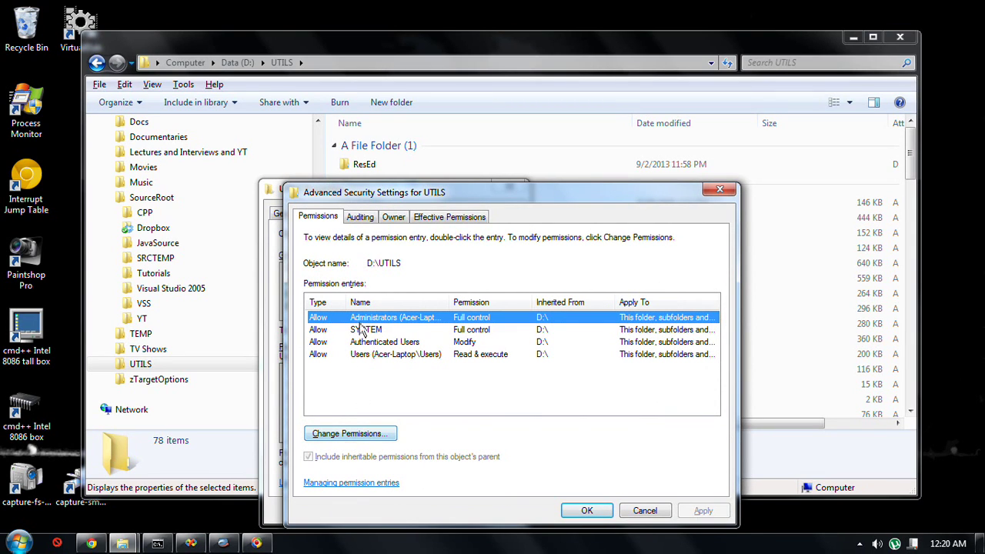
pyautogui.click(393, 217)
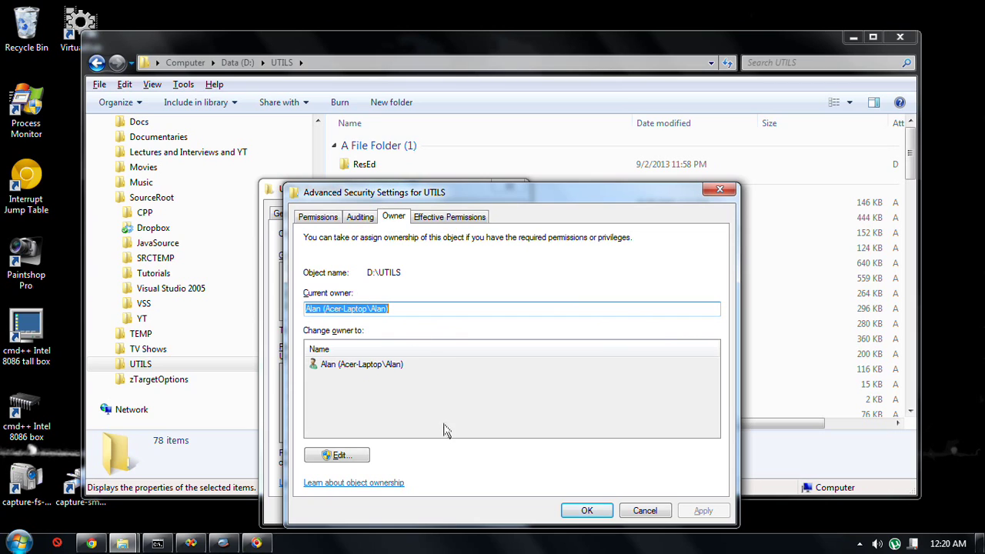
pyautogui.click(437, 217)
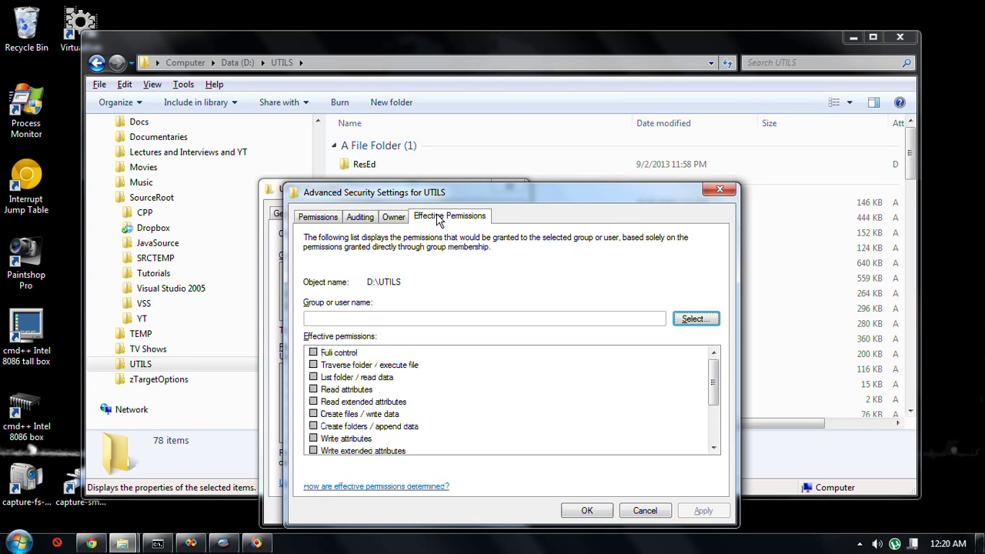
pyautogui.click(322, 217)
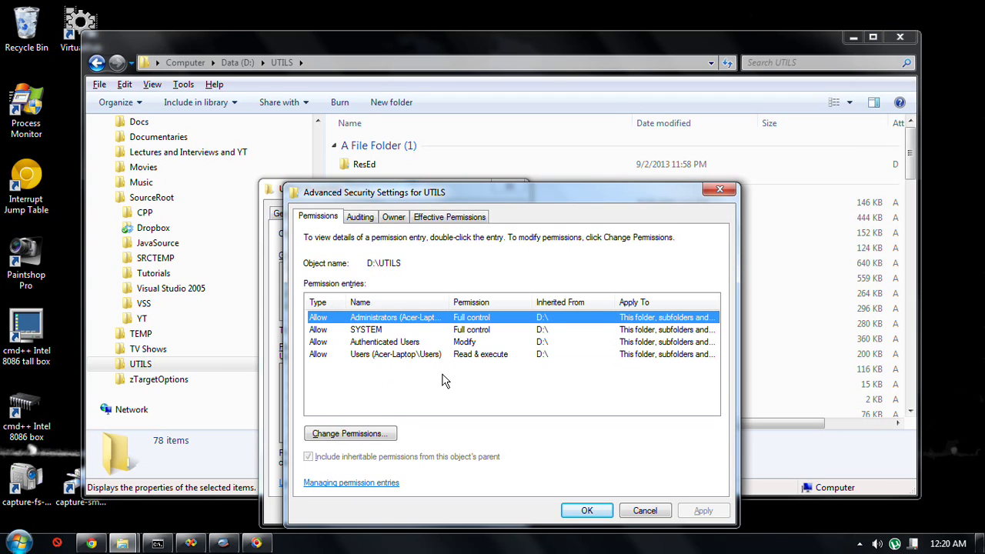
pyautogui.click(644, 511)
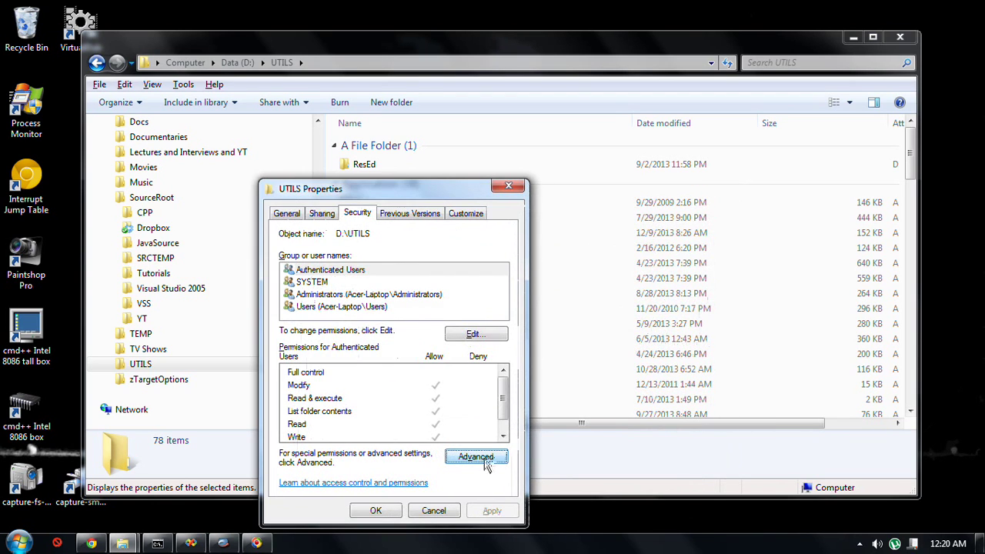
# Search the accounts on ACER-LAPTOP and add the personal account to the users in the UTILS permissions.
pyautogui.click(470, 335)
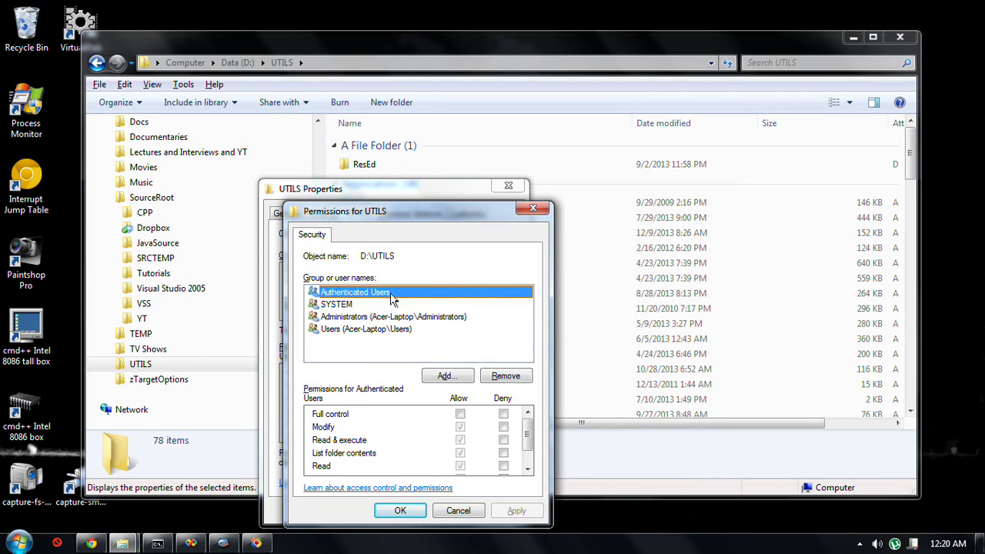
pyautogui.click(446, 377)
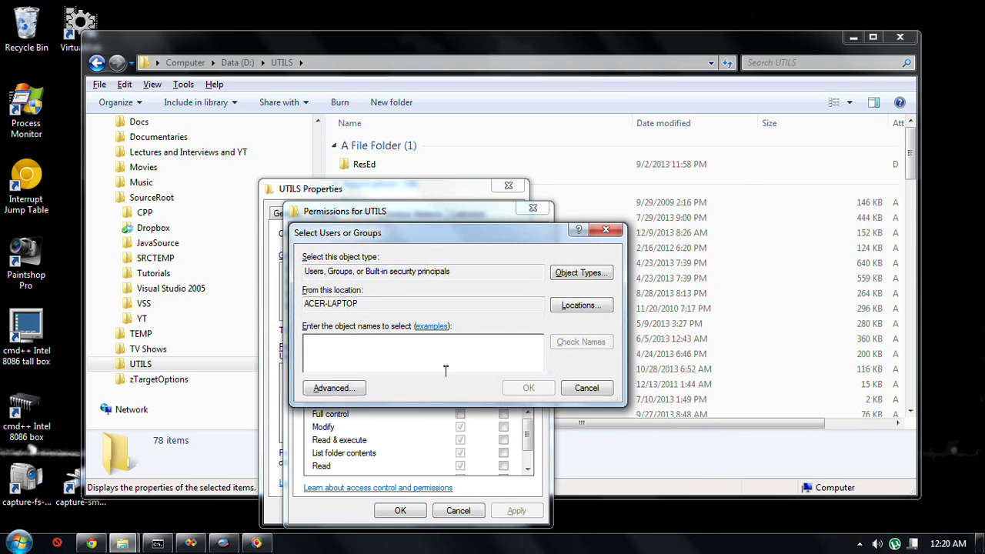
pyautogui.click(577, 306)
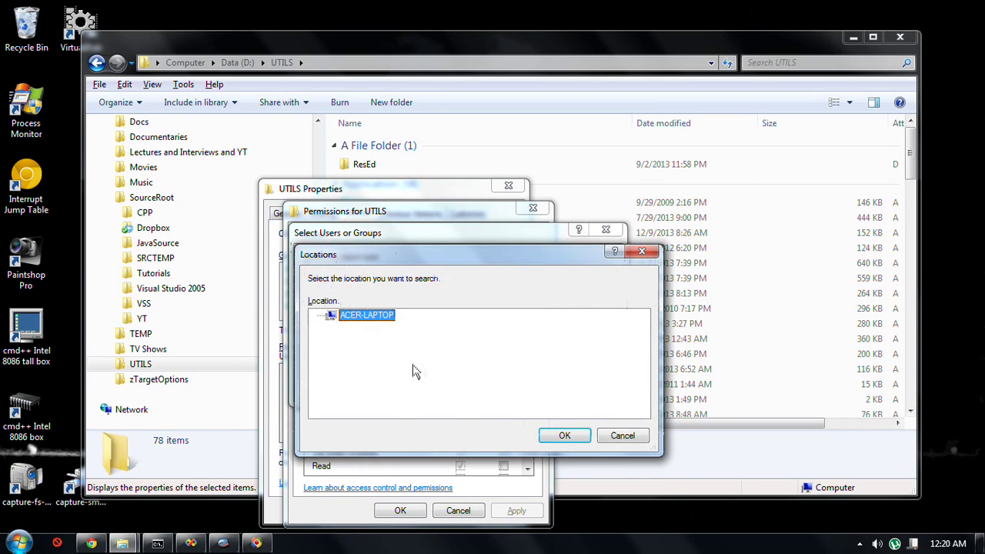
pyautogui.click(562, 435)
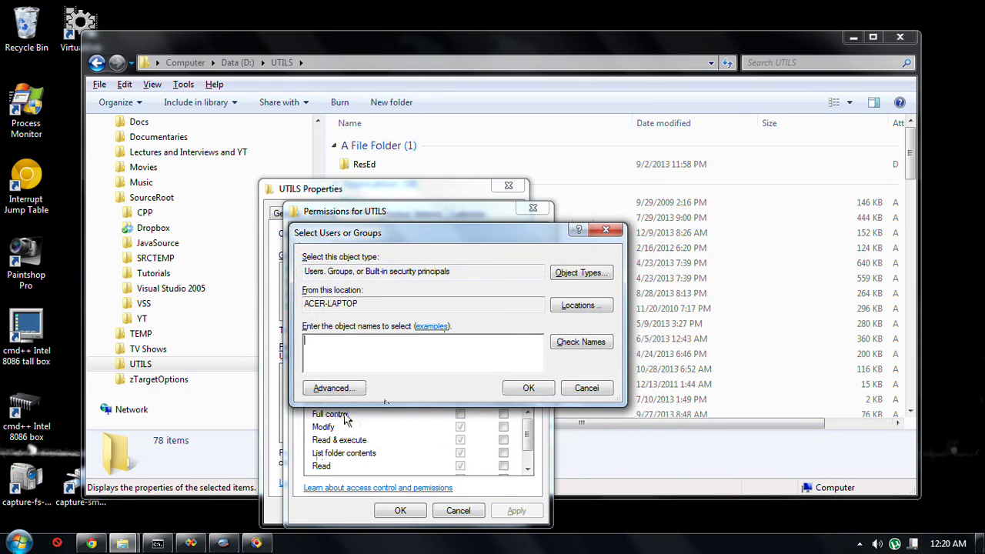
pyautogui.click(339, 388)
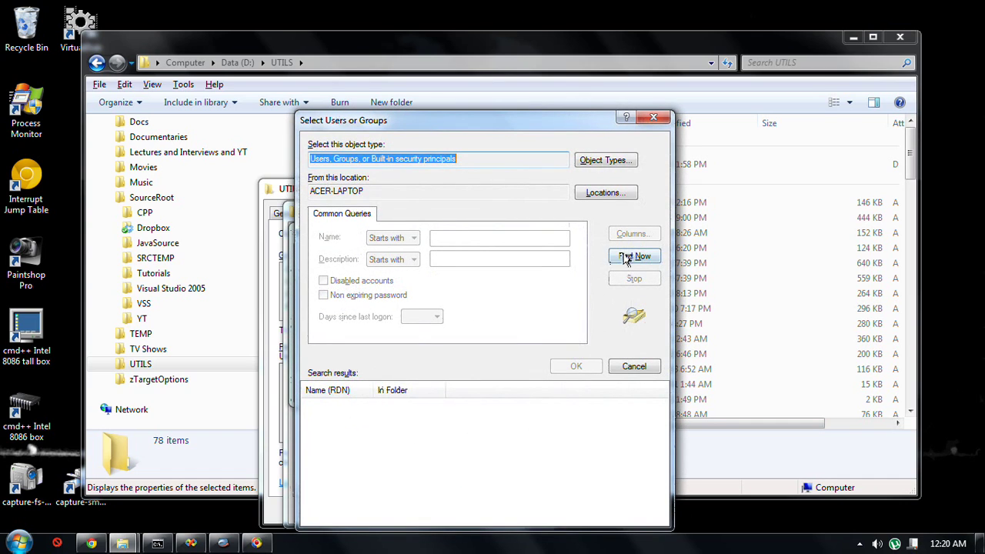
pyautogui.click(625, 258)
pyautogui.click(384, 446)
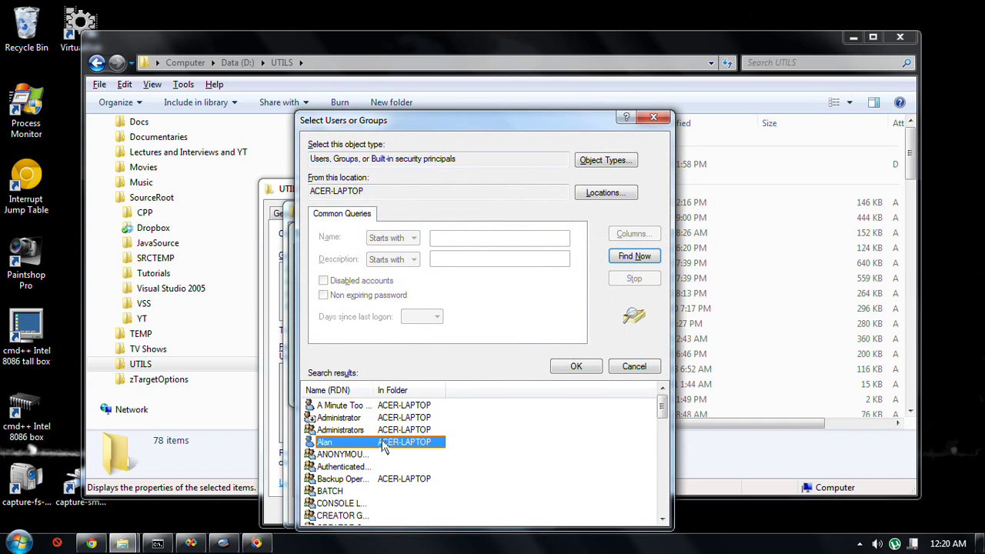
pyautogui.click(571, 365)
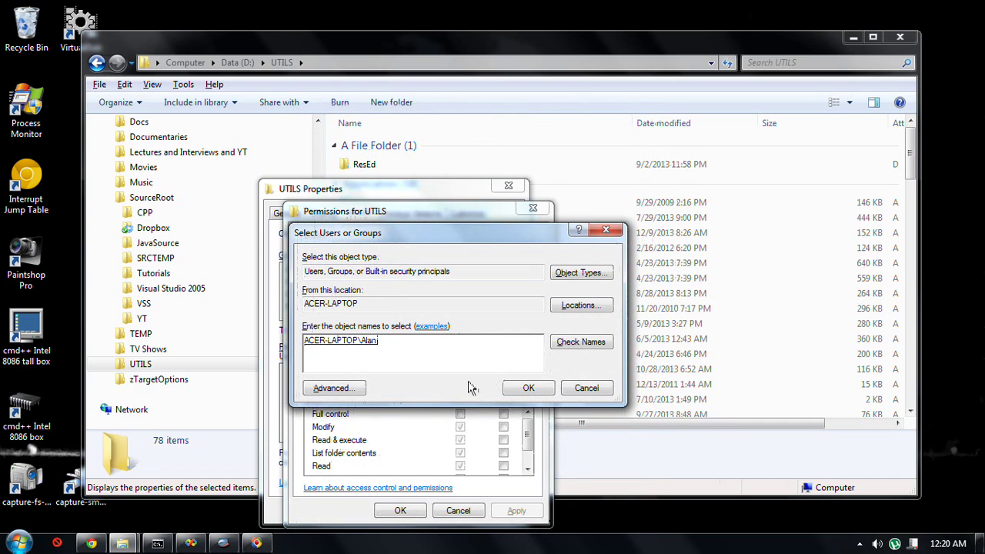
pyautogui.click(527, 389)
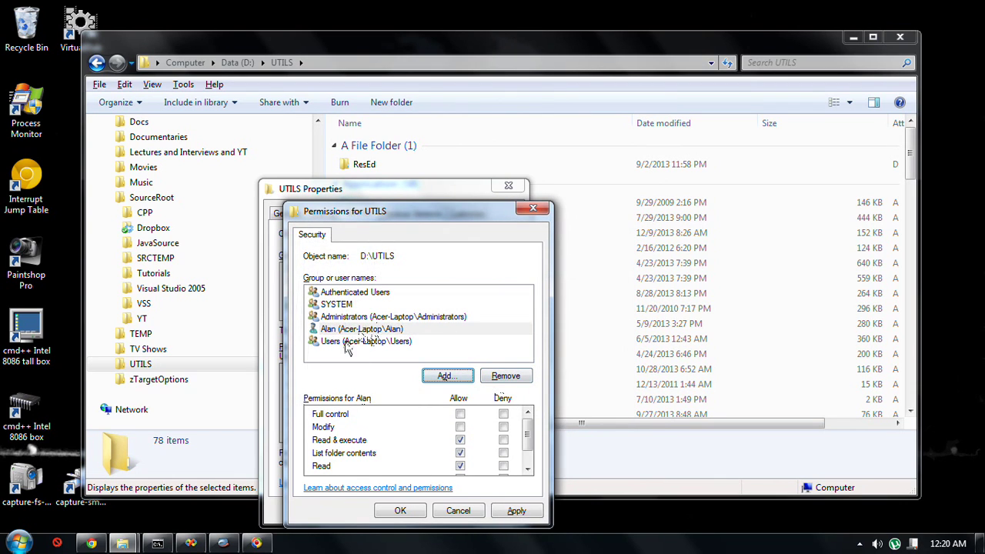
# Apply the default permissions for the added personal account on UTILS and close the permissions editor.
pyautogui.click(372, 331)
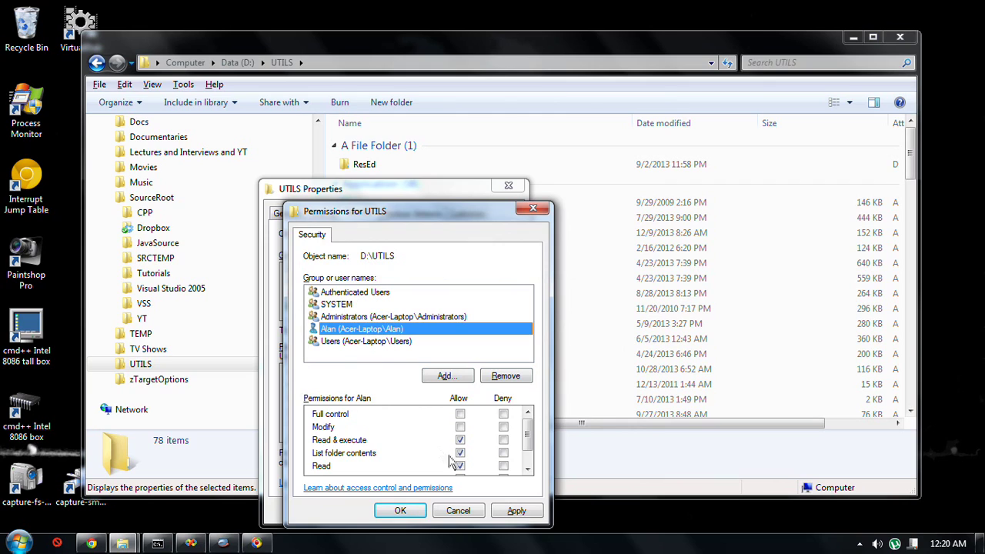
pyautogui.click(514, 510)
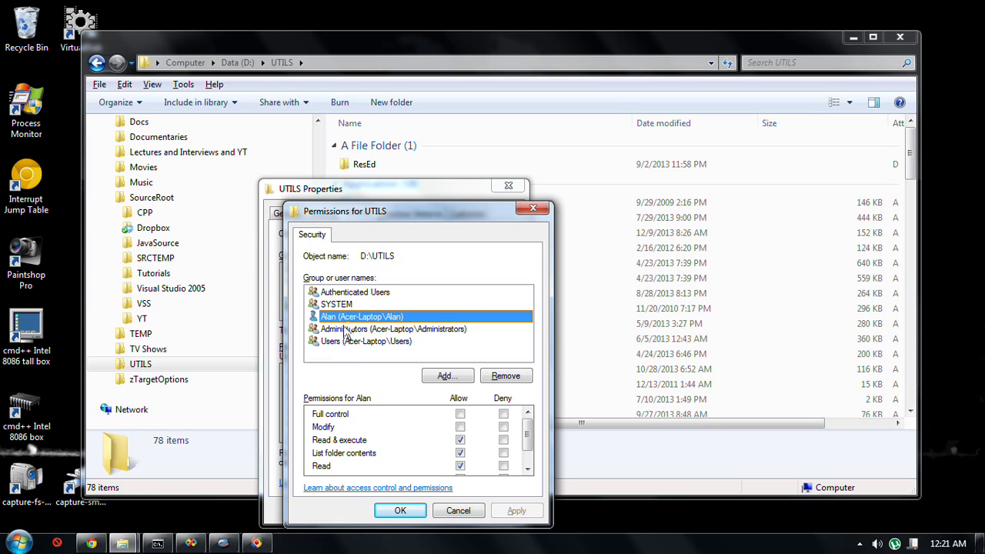
pyautogui.click(401, 510)
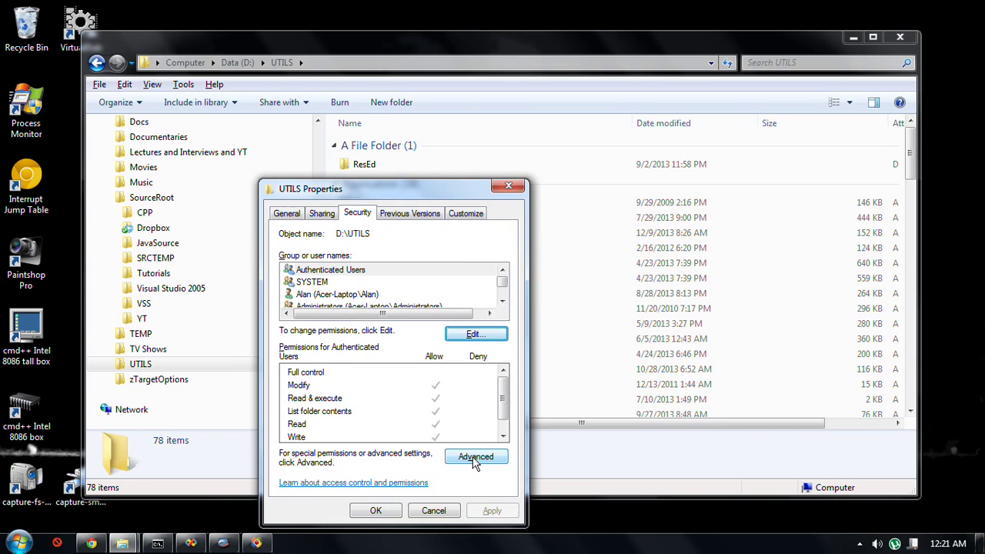
# Try to remove Authenticated Users and SYSTEM from the UTILS permissions and leave the permissions editor.
pyautogui.click(475, 457)
pyautogui.click(642, 508)
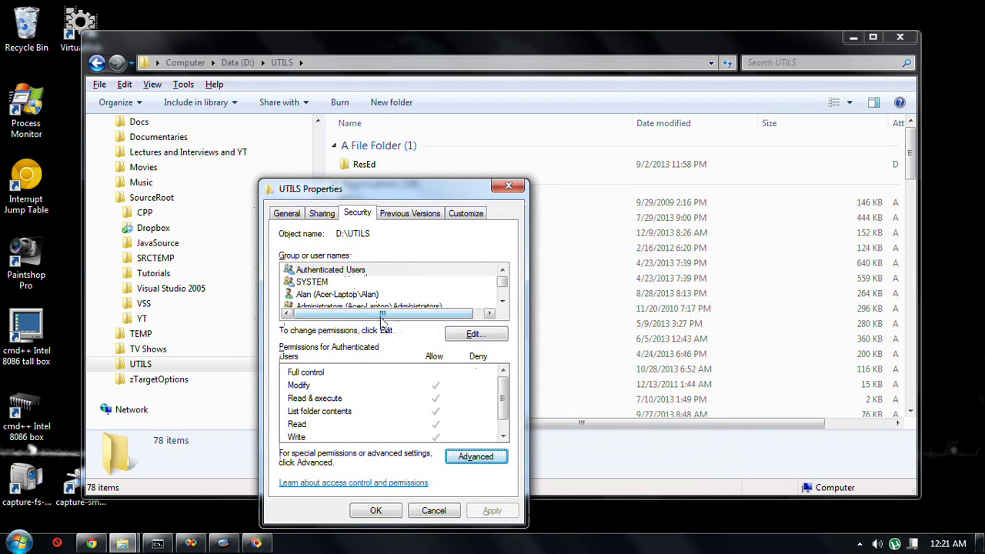
pyautogui.click(474, 335)
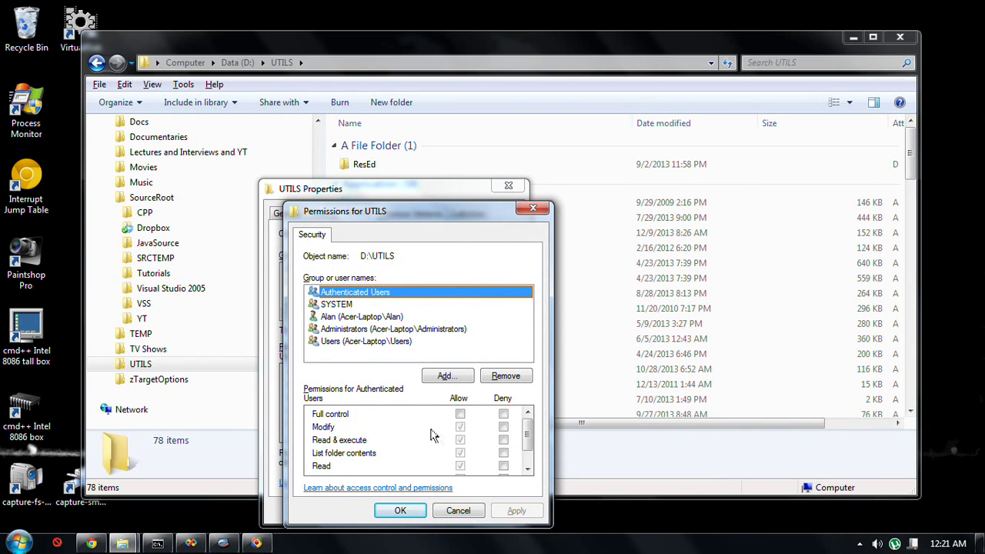
pyautogui.click(498, 380)
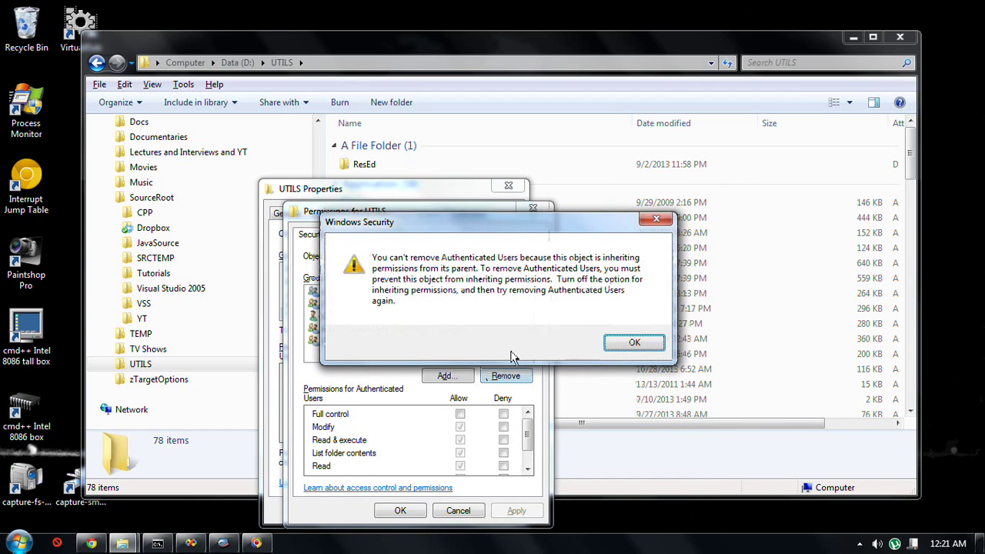
pyautogui.click(631, 343)
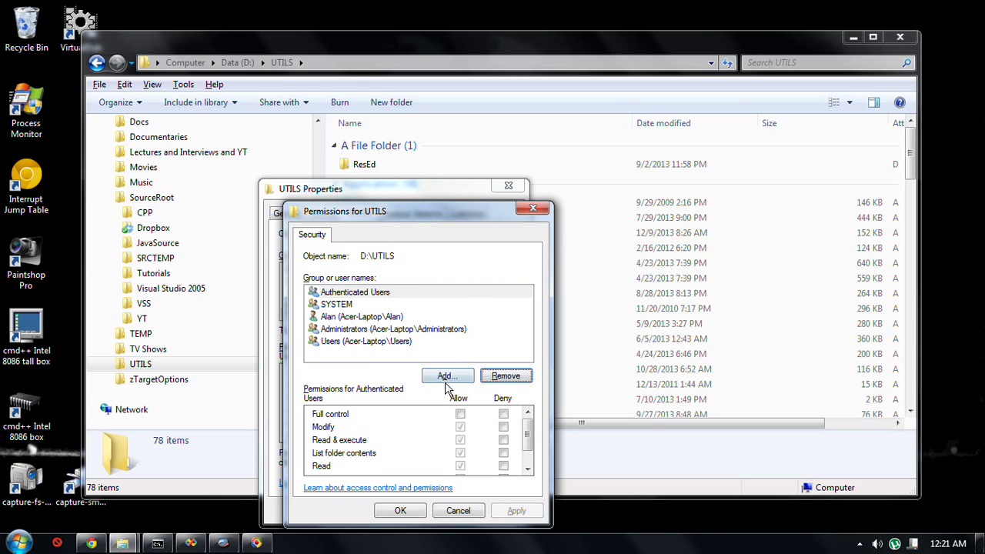
pyautogui.click(383, 306)
pyautogui.click(511, 378)
pyautogui.click(630, 335)
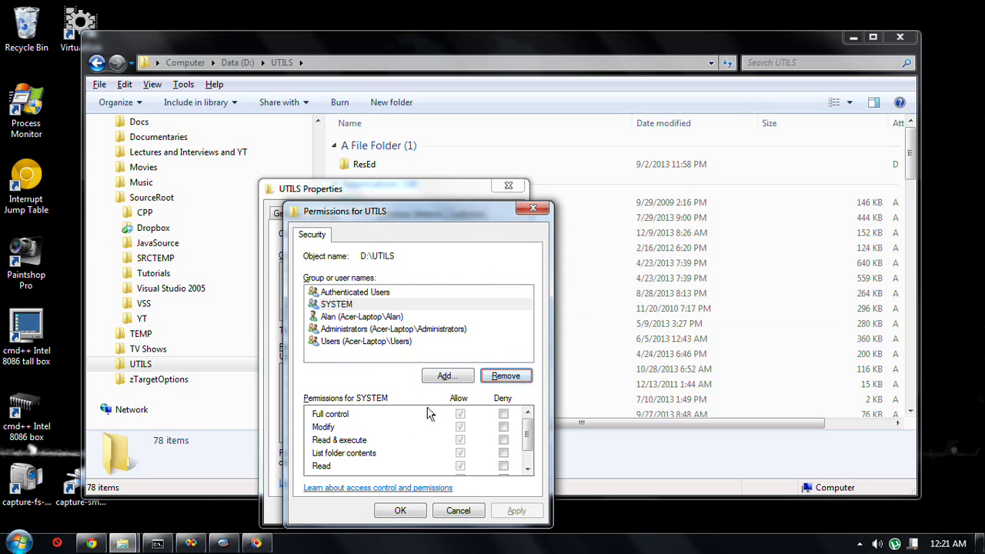
pyautogui.click(460, 512)
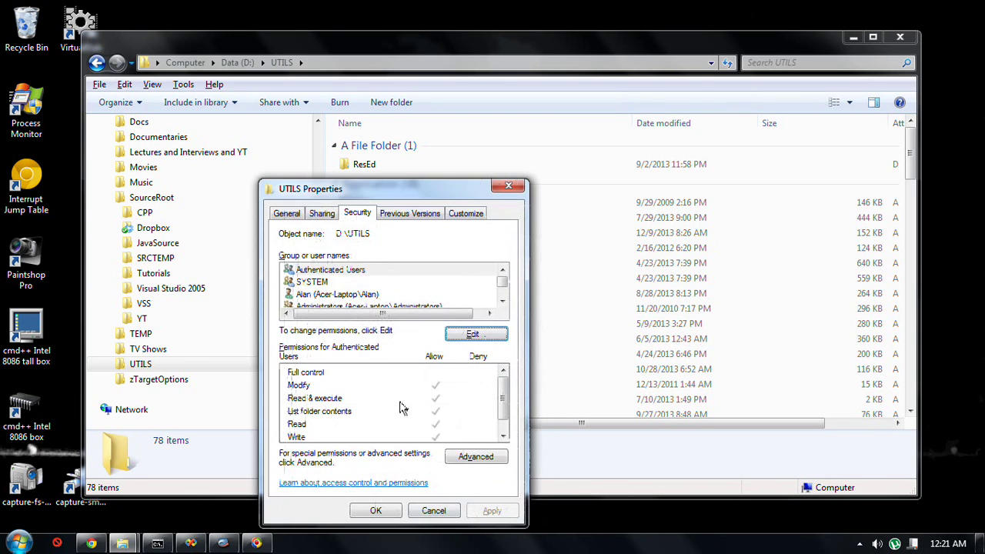
# Check SYSTEM's permissions on UTILS and review the owner, auditing, effective permissions and permission entries in the advanced security settings.
pyautogui.click(343, 283)
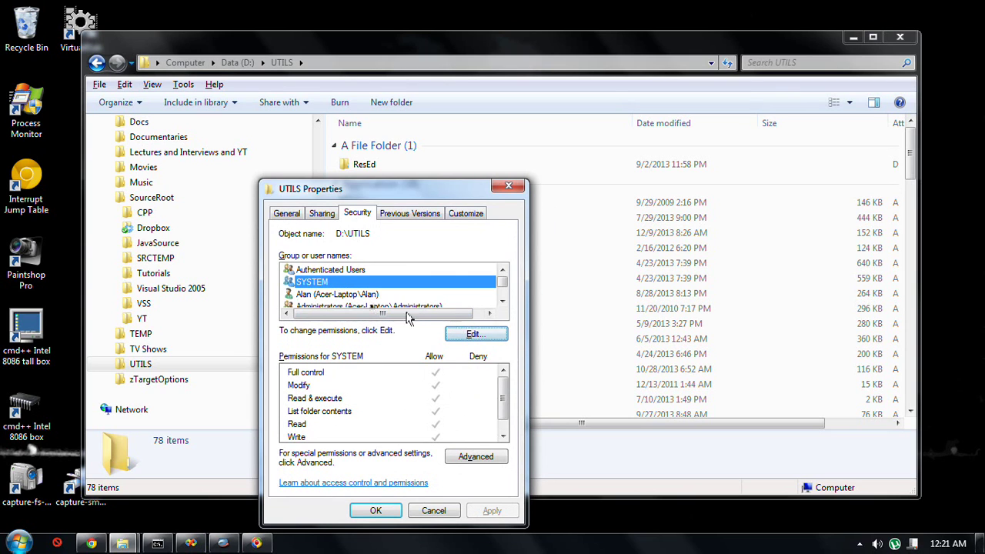
pyautogui.click(475, 459)
pyautogui.click(394, 218)
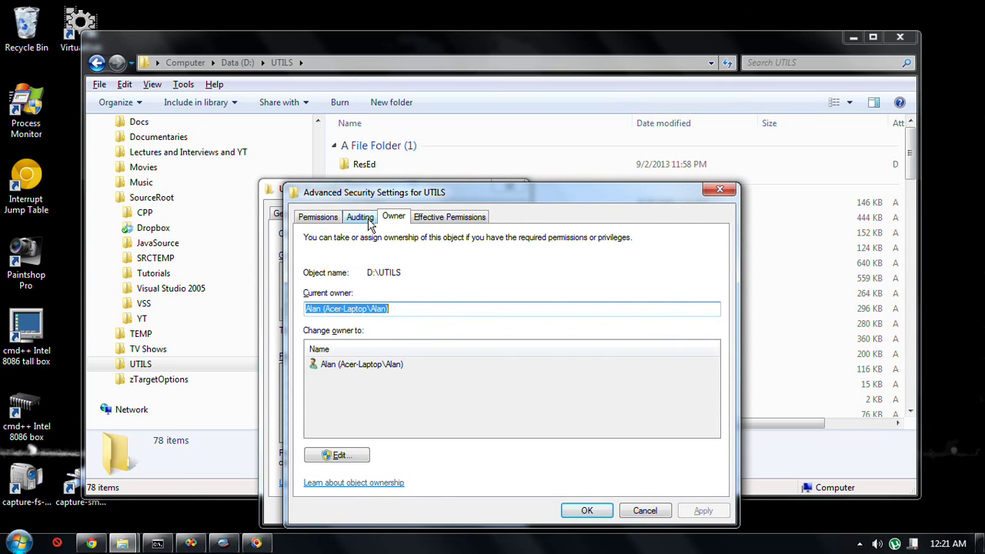
pyautogui.click(367, 220)
pyautogui.click(450, 219)
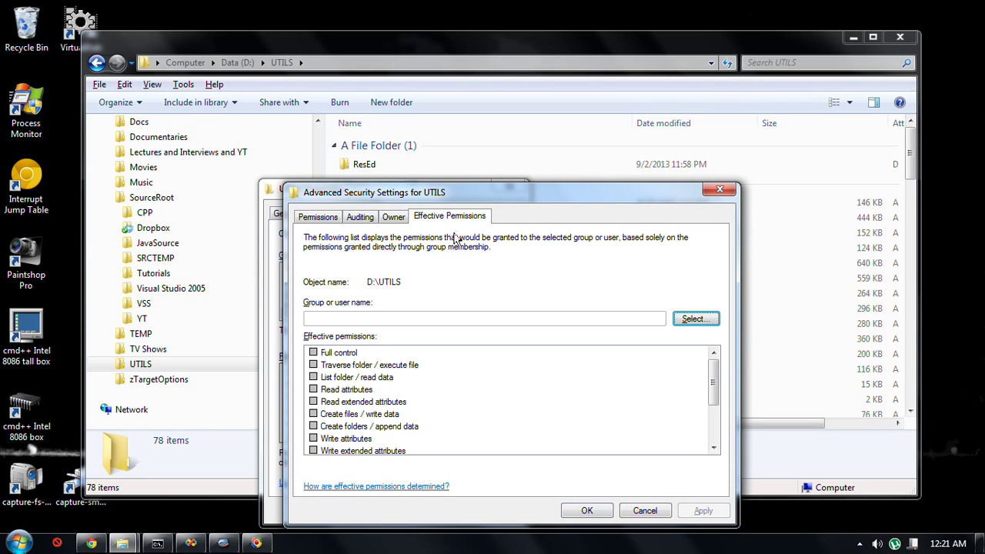
pyautogui.click(333, 220)
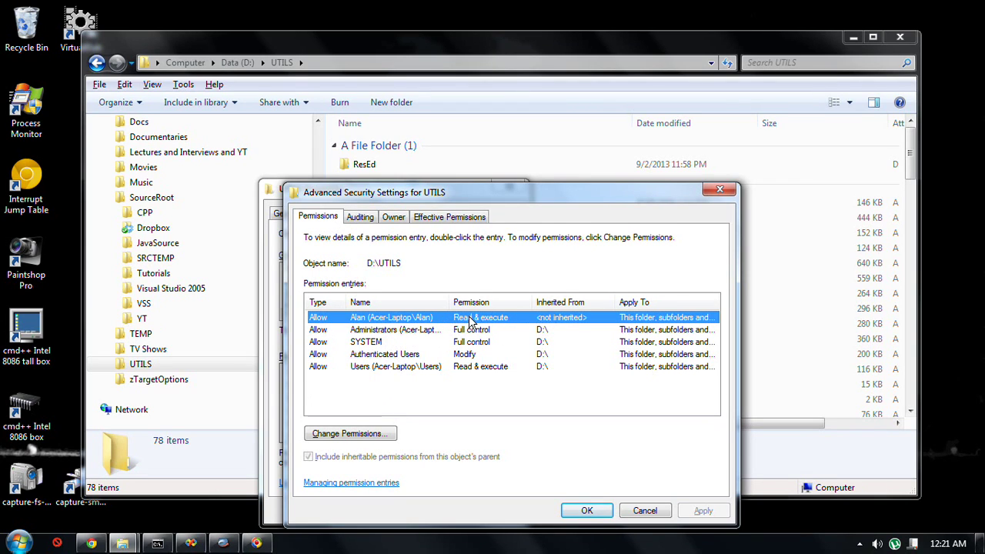
# Edit the personal account's permission entry on UTILS and allow it Full control.
pyautogui.click(388, 433)
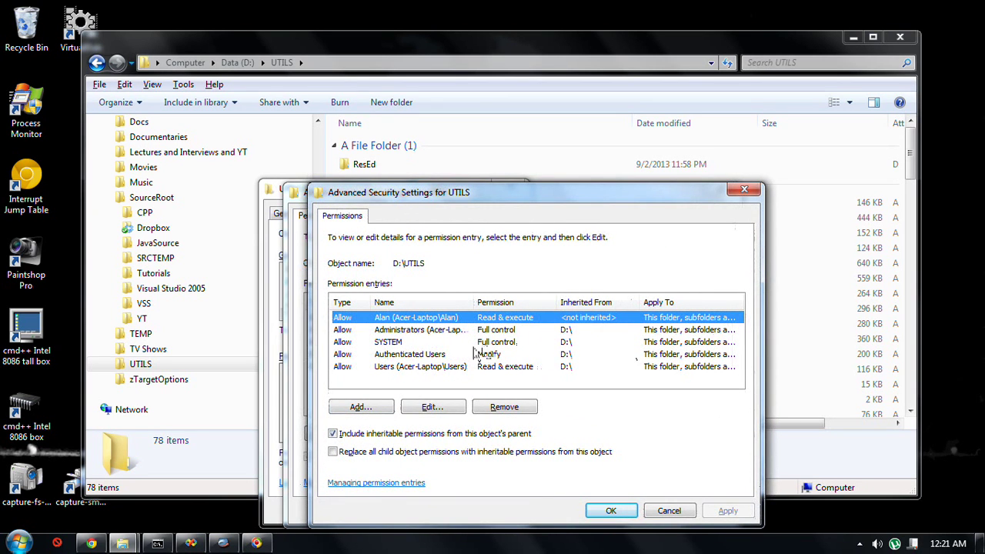
pyautogui.click(439, 412)
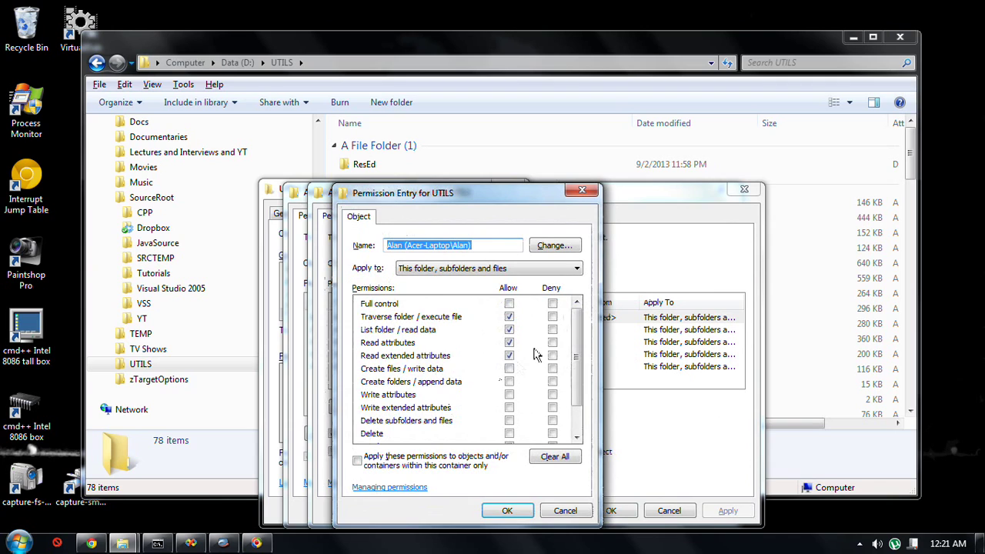
pyautogui.click(510, 304)
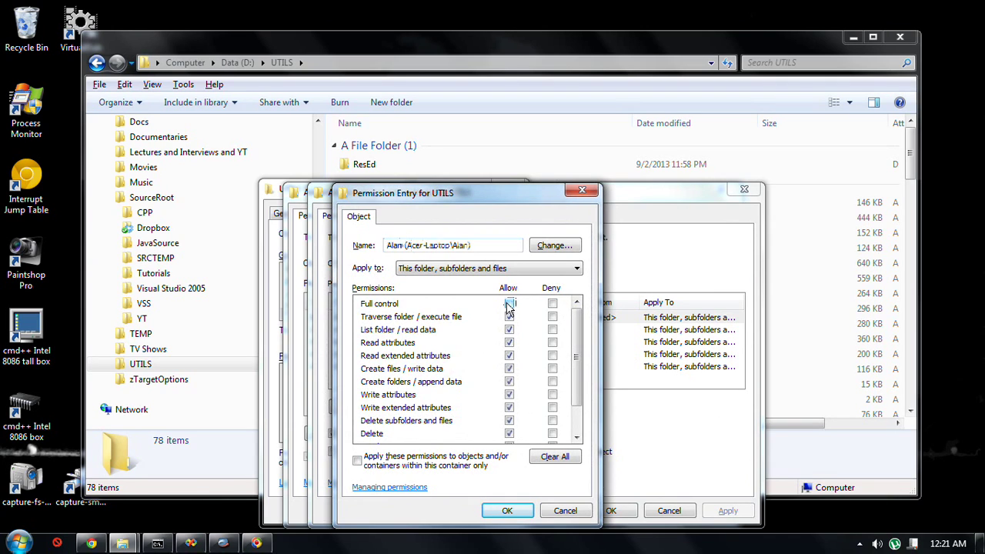
pyautogui.click(508, 511)
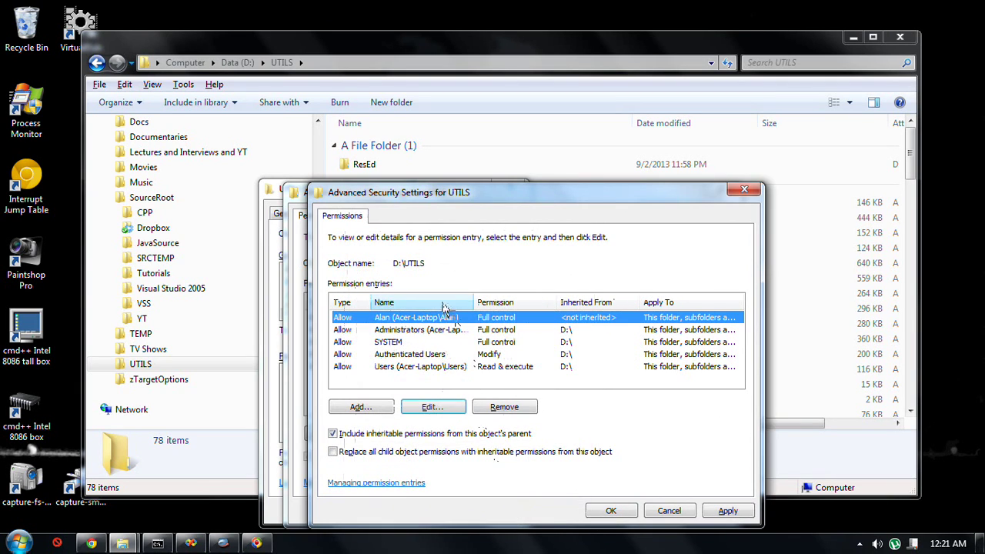
# Reopen the personal account's permission entry and apply its permissions to objects and containers within this container only.
pyautogui.click(431, 407)
pyautogui.click(403, 462)
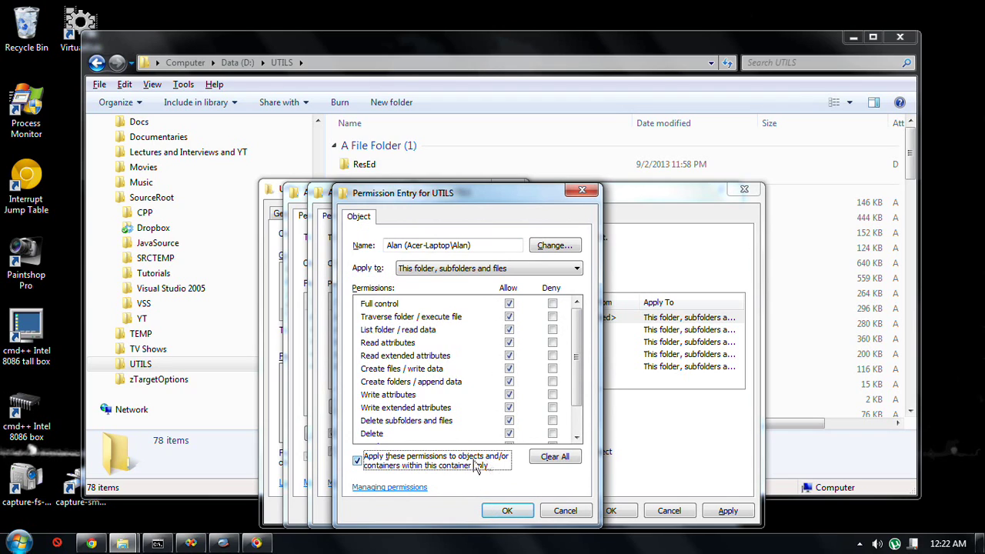
pyautogui.moveTo(507, 511); pyautogui.dragTo(466, 467)
pyautogui.click(507, 511)
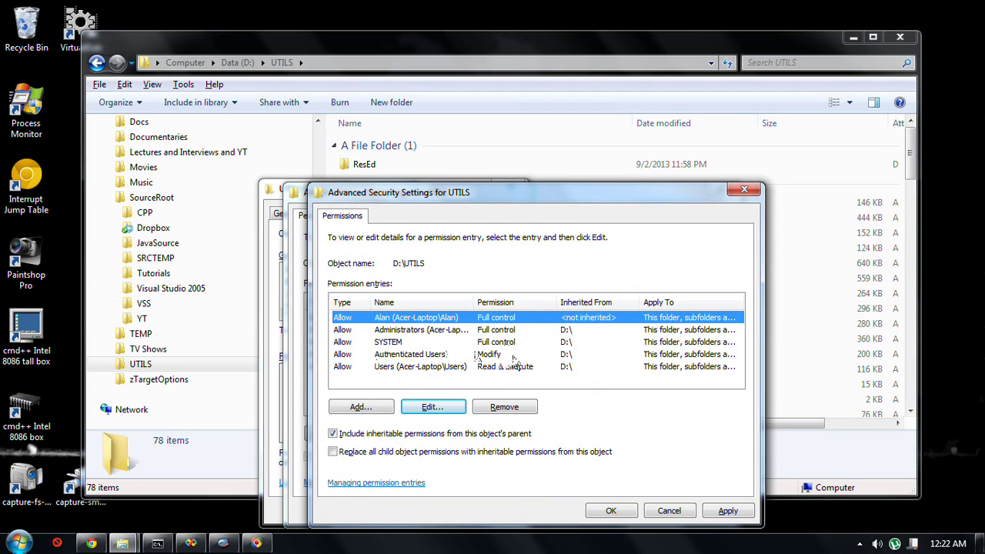
# Replace all child object permissions with inheritable permissions from UTILS, apply the change and close the advanced security settings.
pyautogui.click(480, 454)
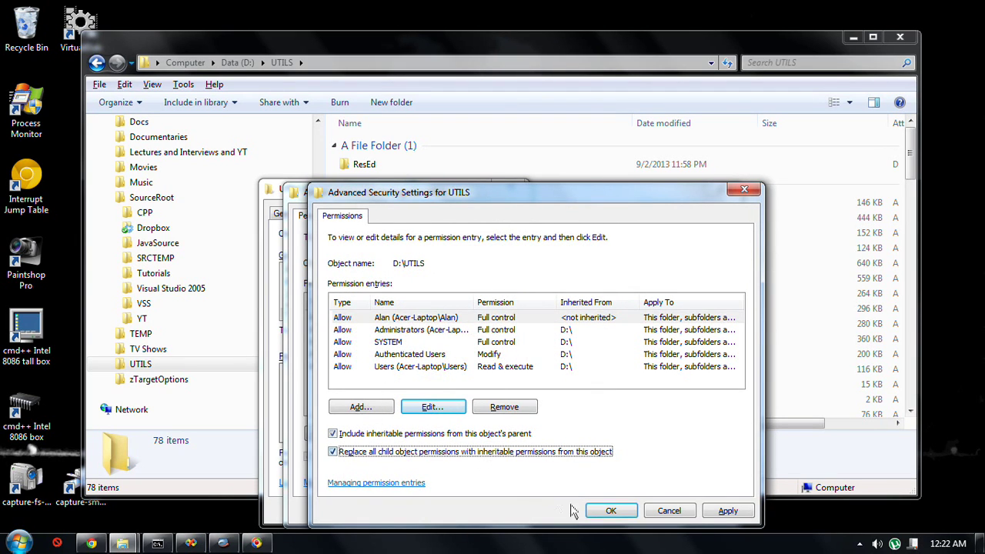
pyautogui.click(725, 512)
pyautogui.click(559, 335)
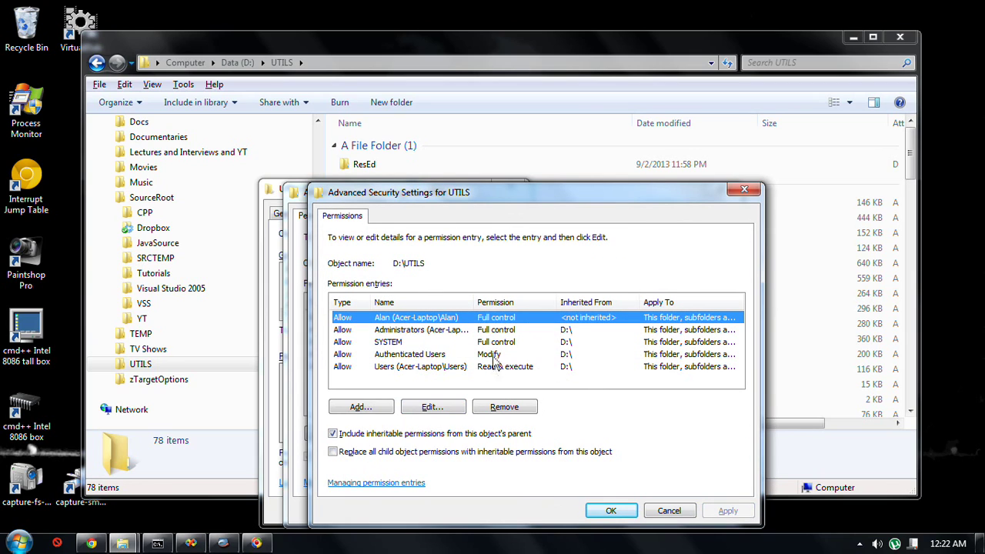
pyautogui.click(477, 329)
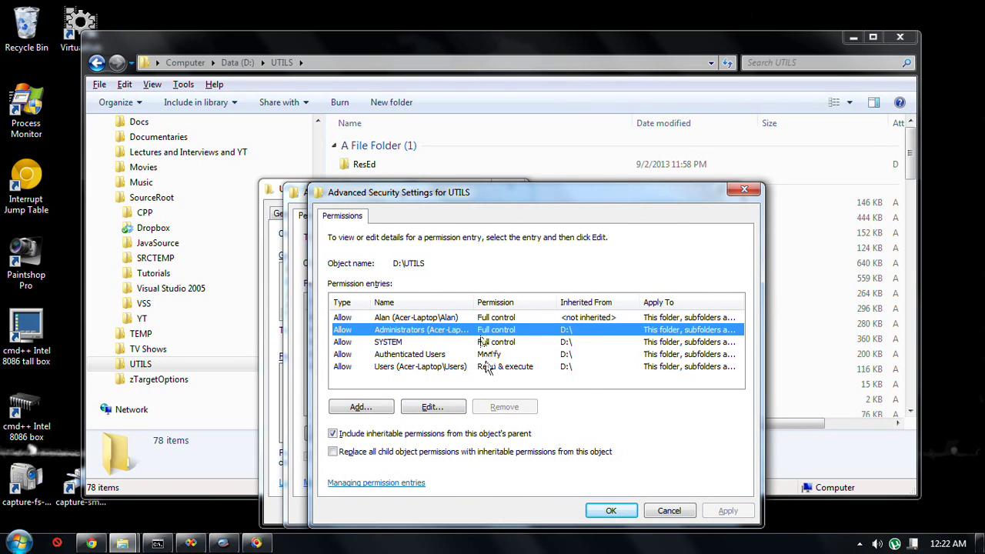
pyautogui.click(608, 511)
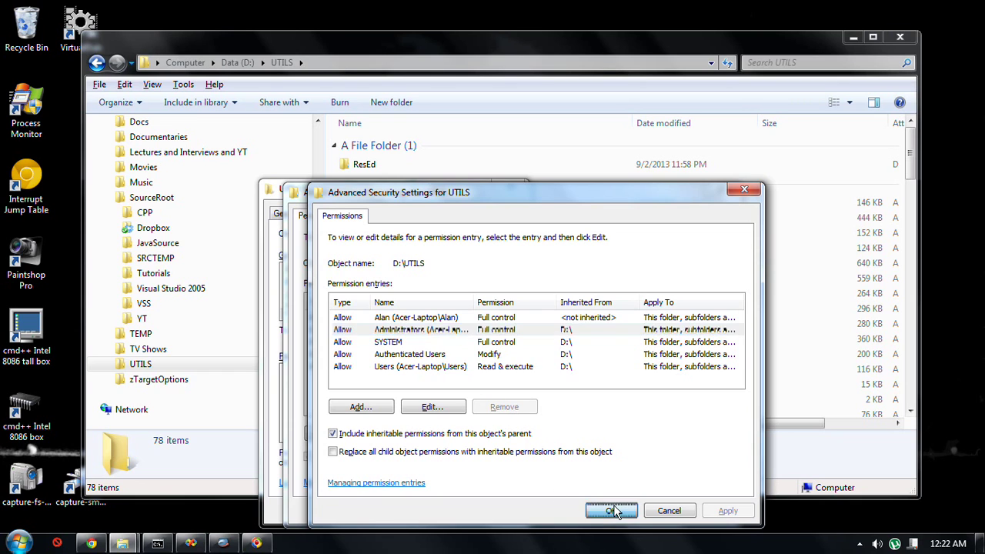
pyautogui.click(578, 512)
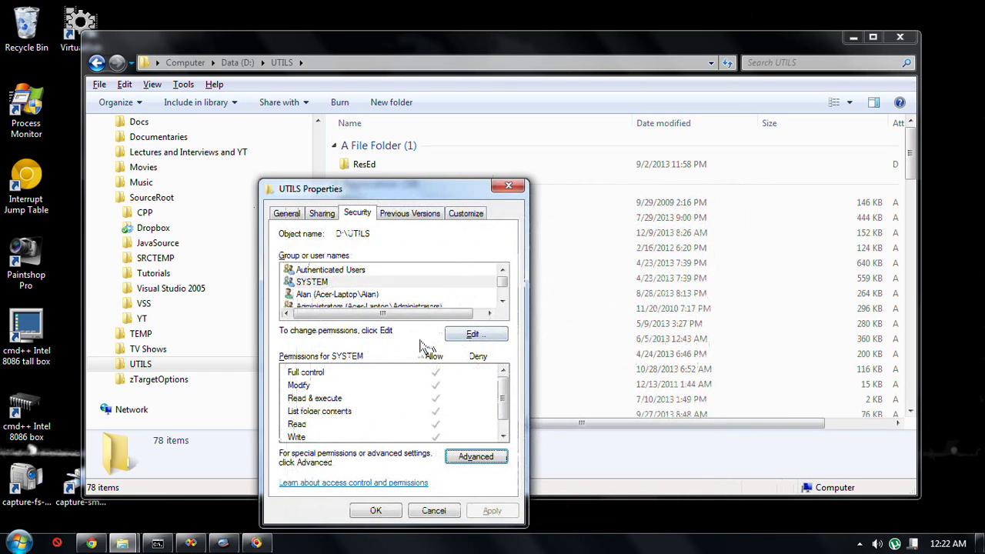
# Compare the permissions of SYSTEM and the personal account in the security properties of UTILS.
pyautogui.click(406, 283)
pyautogui.scroll(-1, 410, 305)
pyautogui.scroll(1, 410, 306)
pyautogui.click(406, 295)
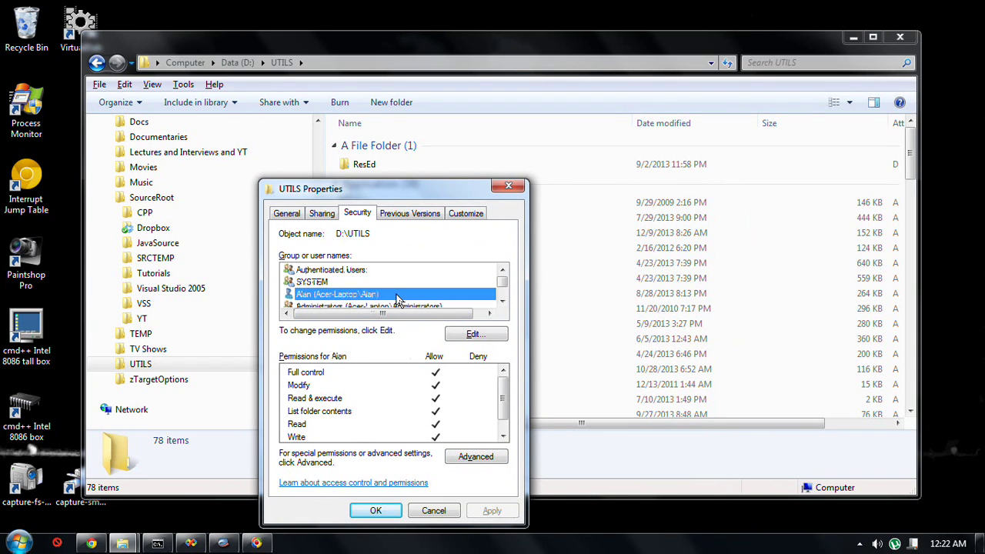
pyautogui.click(382, 284)
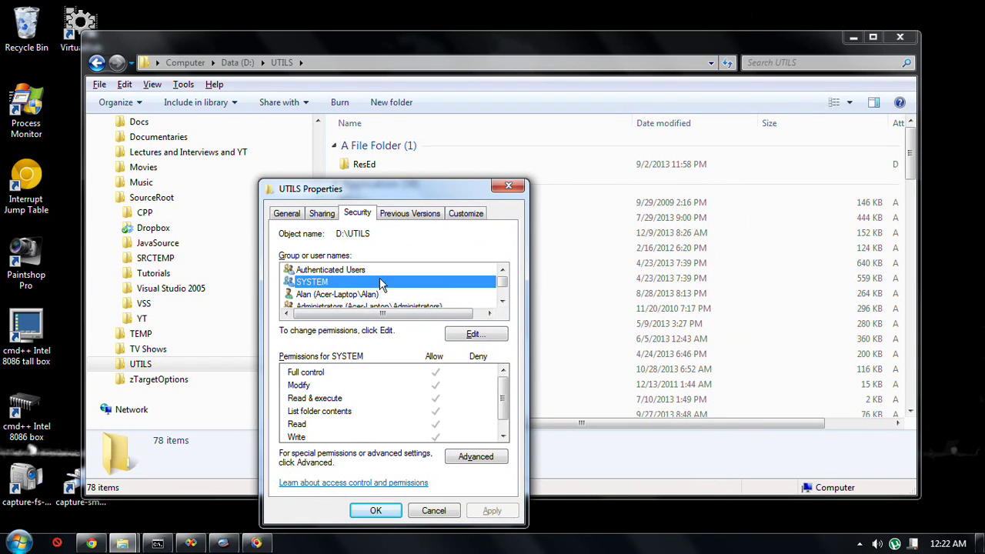
# Stop UTILS from including inheritable permissions from its parent and remove the inherited permission entries.
pyautogui.click(472, 457)
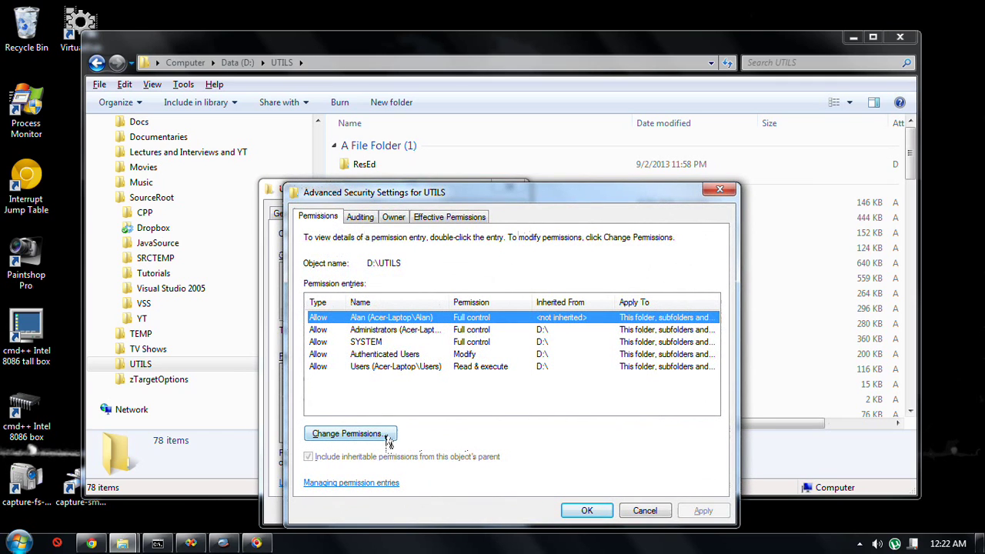
pyautogui.click(383, 434)
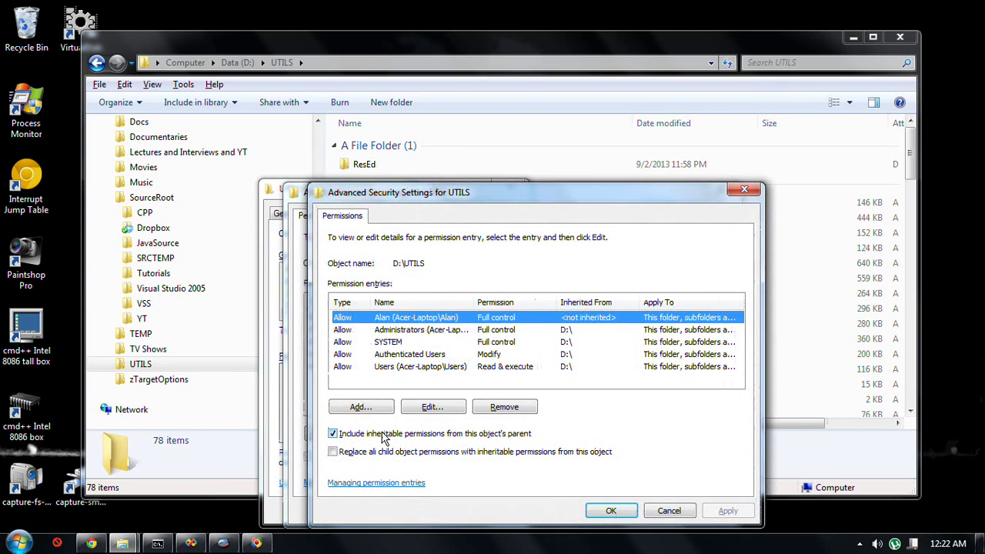
pyautogui.click(387, 436)
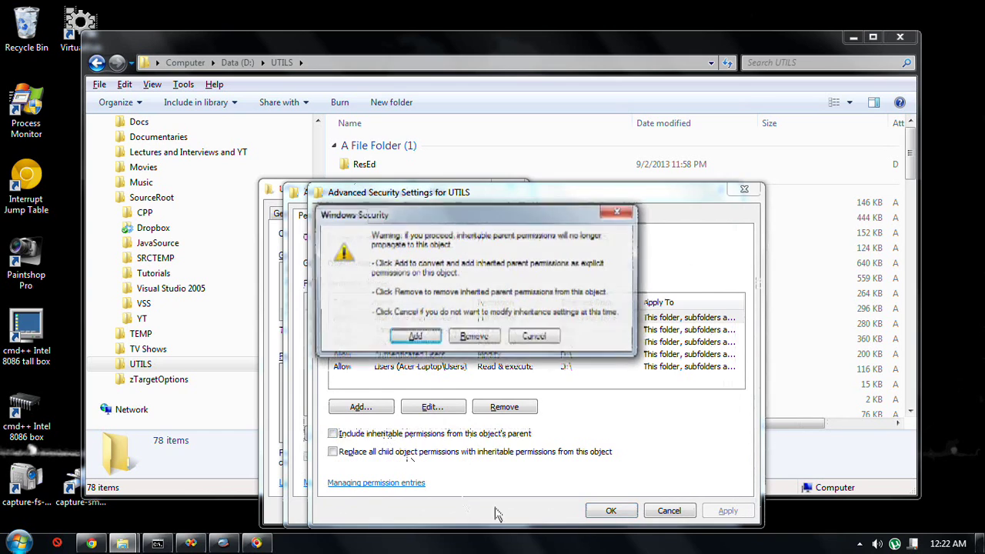
pyautogui.click(473, 338)
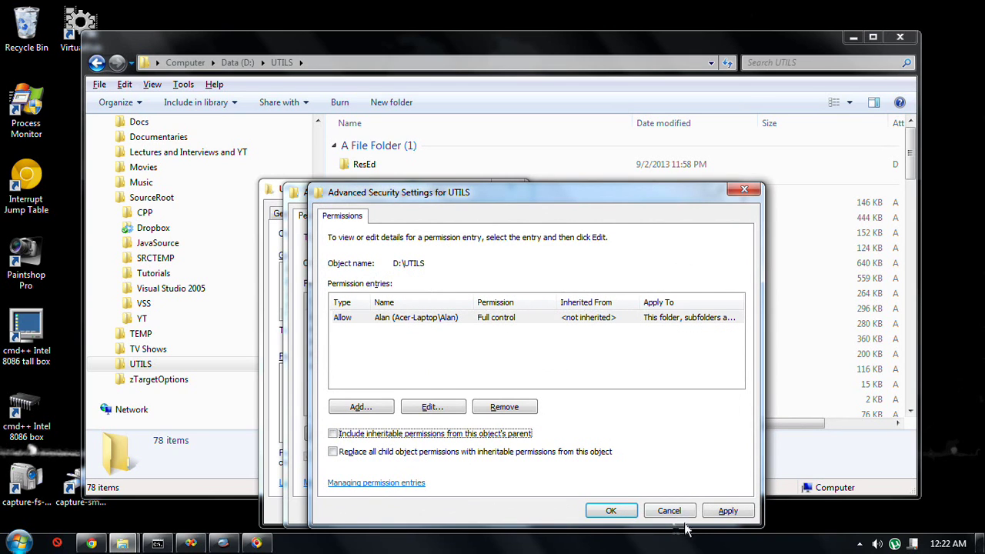
pyautogui.click(612, 511)
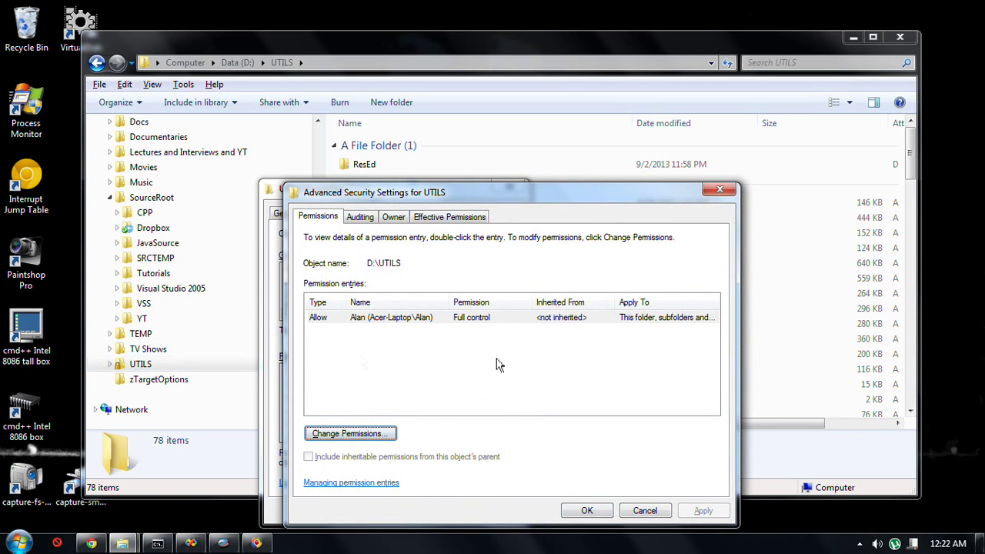
# Review the current owner, auditing and remaining permission entries of UTILS.
pyautogui.click(393, 217)
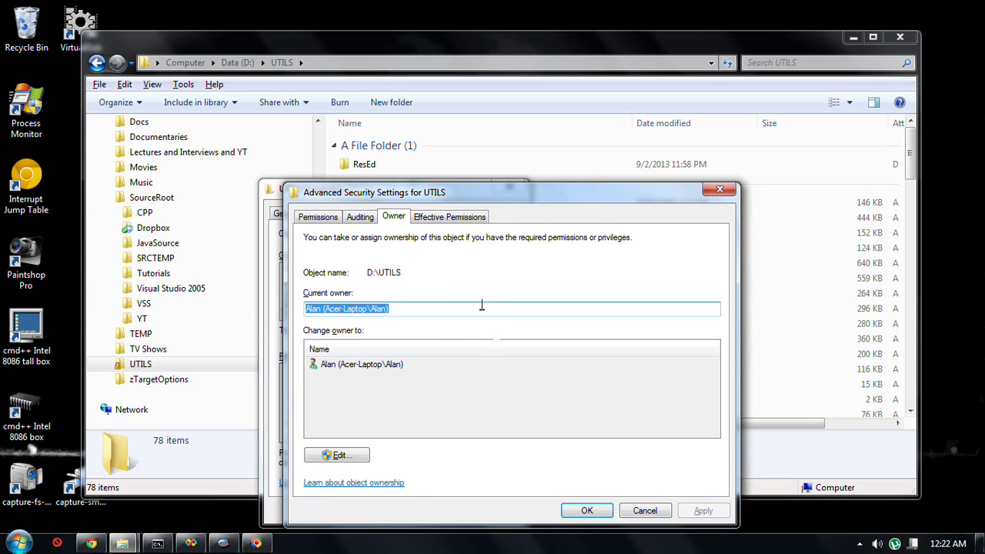
pyautogui.click(362, 218)
pyautogui.click(320, 217)
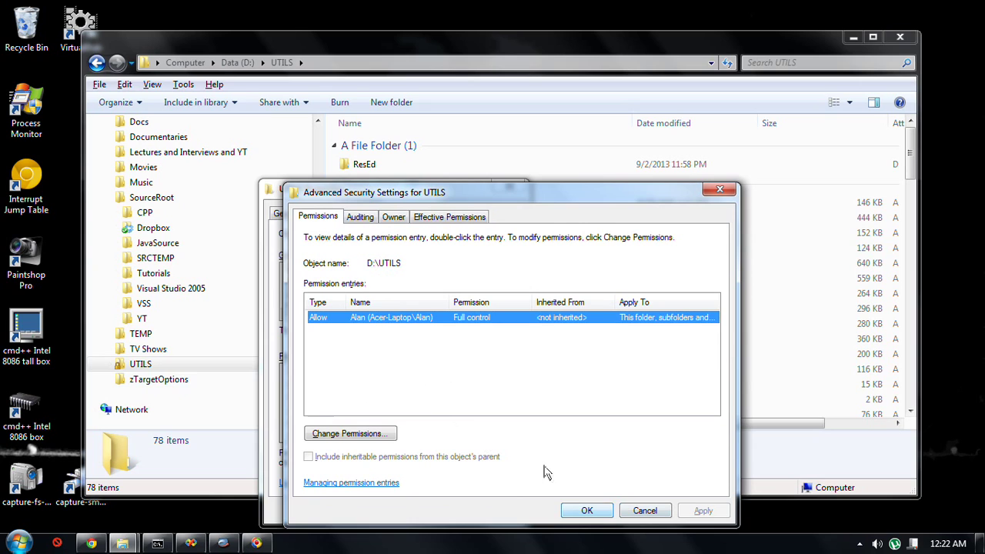
# Add a permission entry for the SYSTEM account to UTILS and allow it full control over the folder, subfolders and files.
pyautogui.click(368, 435)
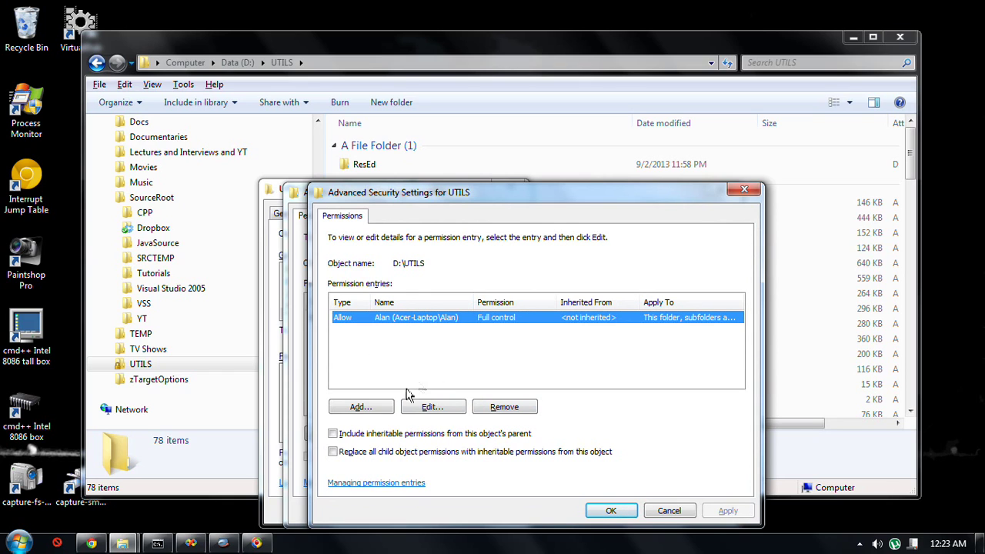
pyautogui.click(368, 408)
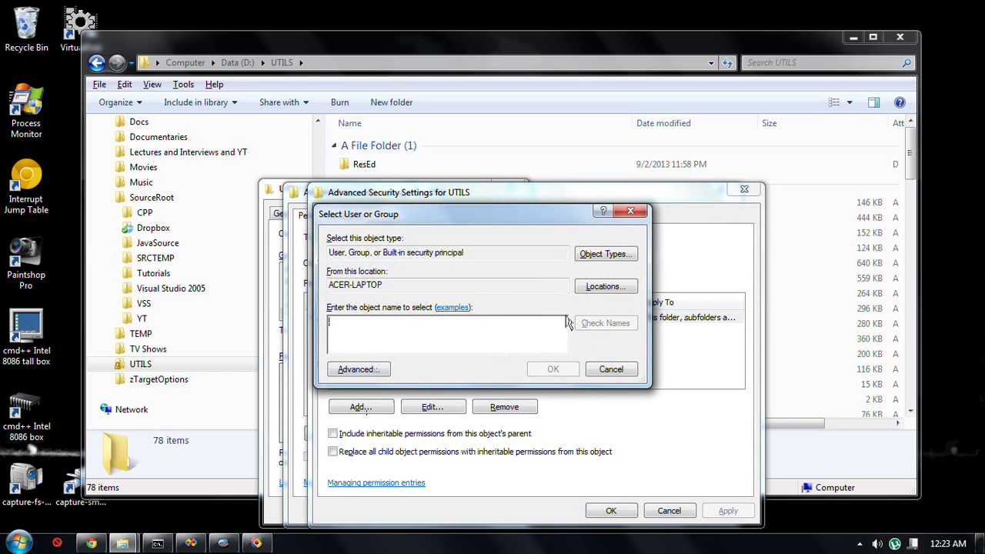
pyautogui.click(367, 371)
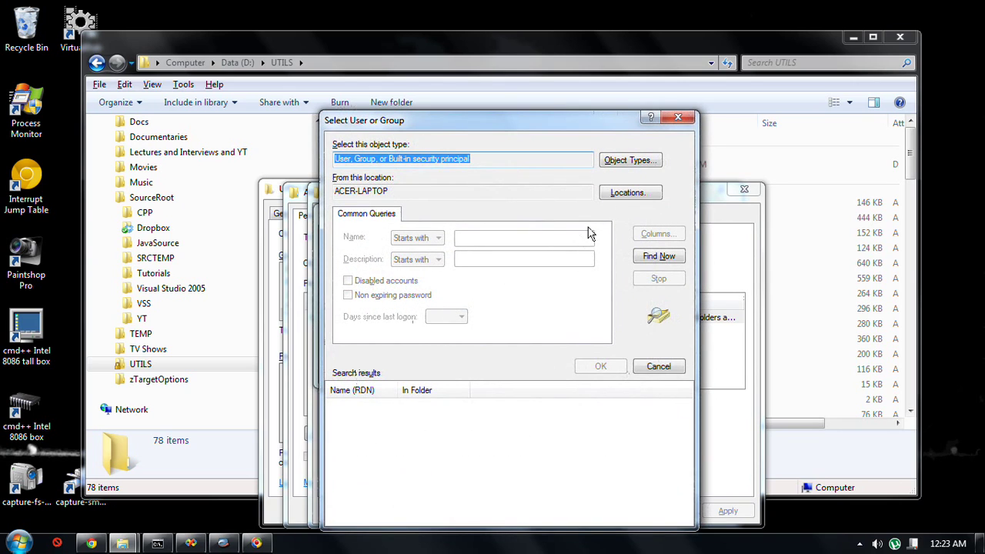
pyautogui.click(659, 257)
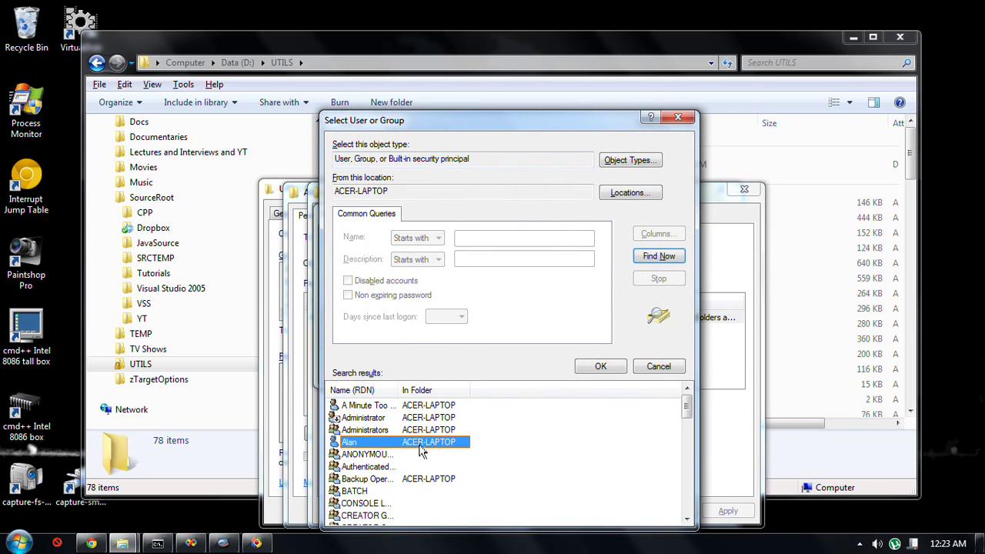
pyautogui.scroll(-3, 412, 470)
pyautogui.scroll(-4, 406, 483)
pyautogui.scroll(-5, 387, 495)
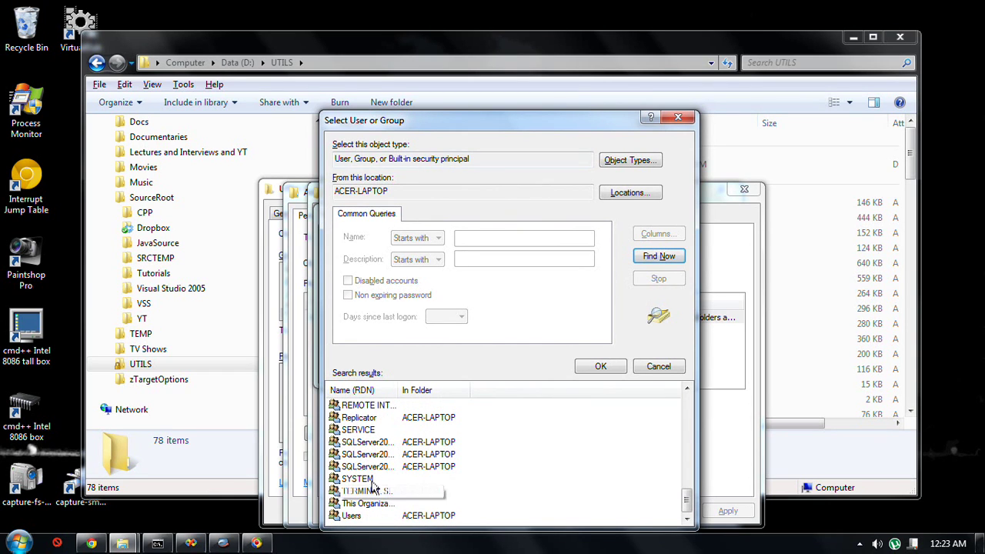
pyautogui.click(375, 480)
pyautogui.click(608, 368)
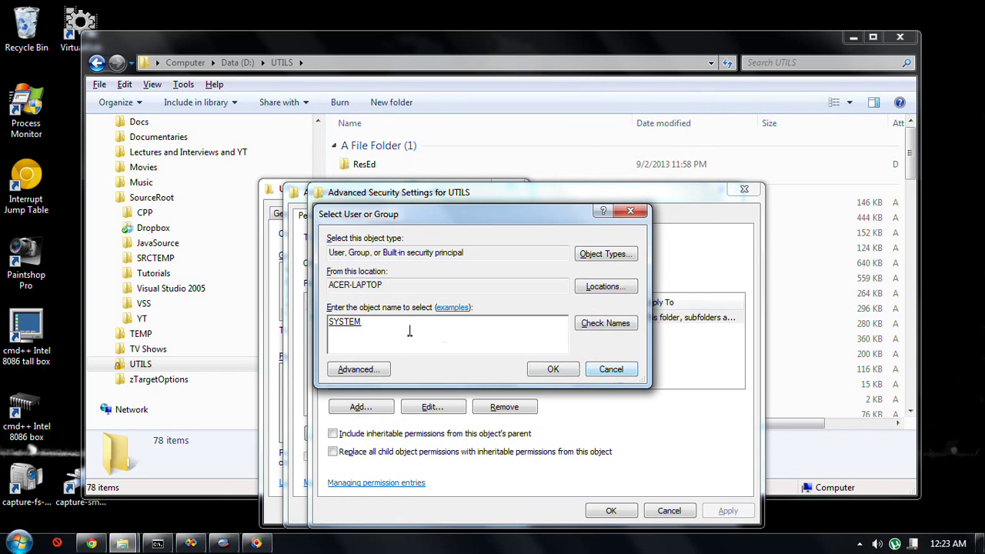
pyautogui.click(554, 375)
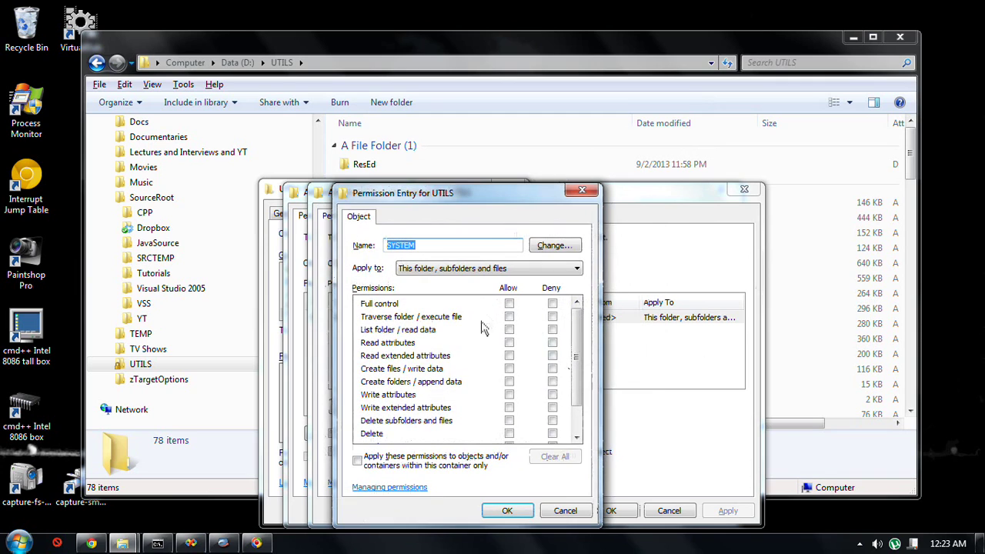
pyautogui.click(508, 303)
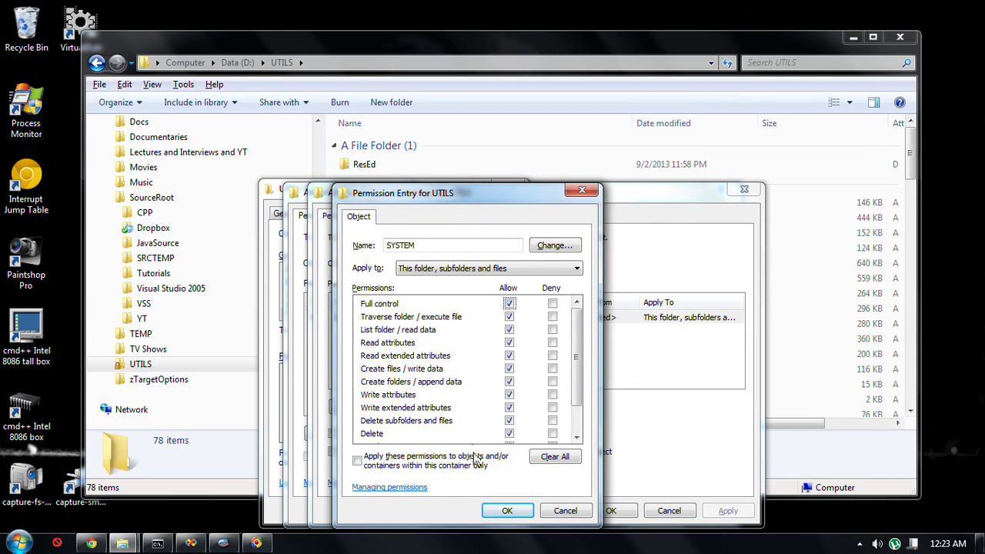
pyautogui.click(507, 510)
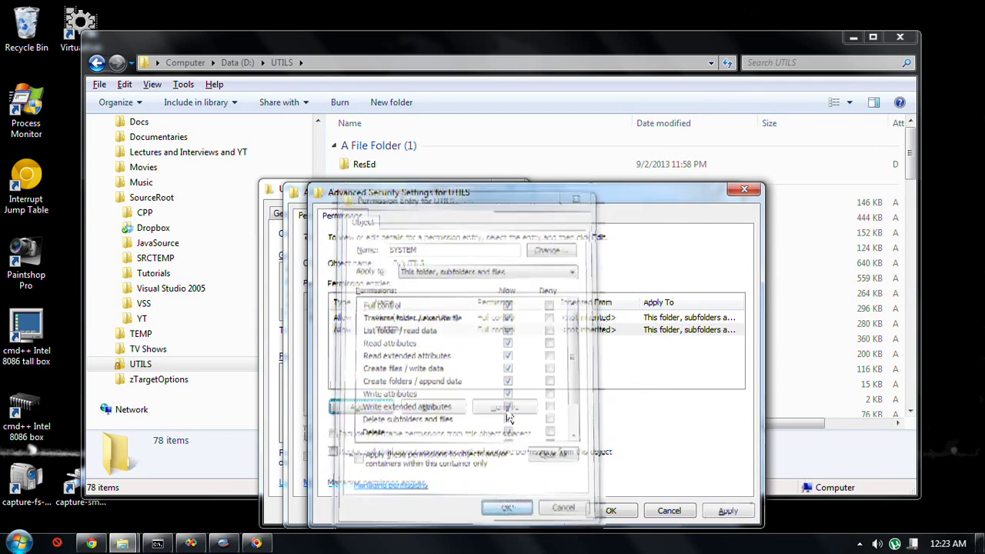
# Replace all child object permissions with the inheritable permissions from UTILS, confirm the replacement and close the advanced security settings.
pyautogui.click(424, 457)
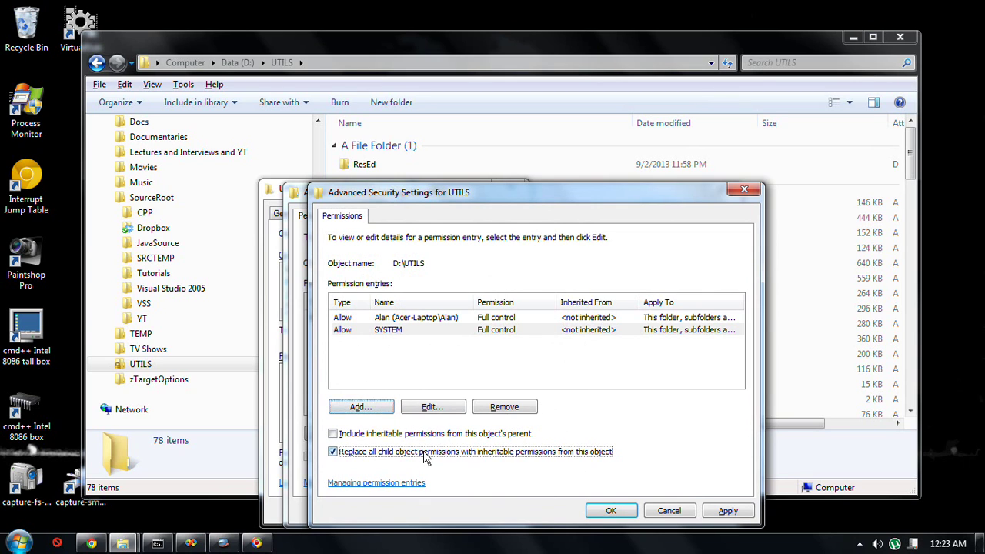
pyautogui.click(727, 511)
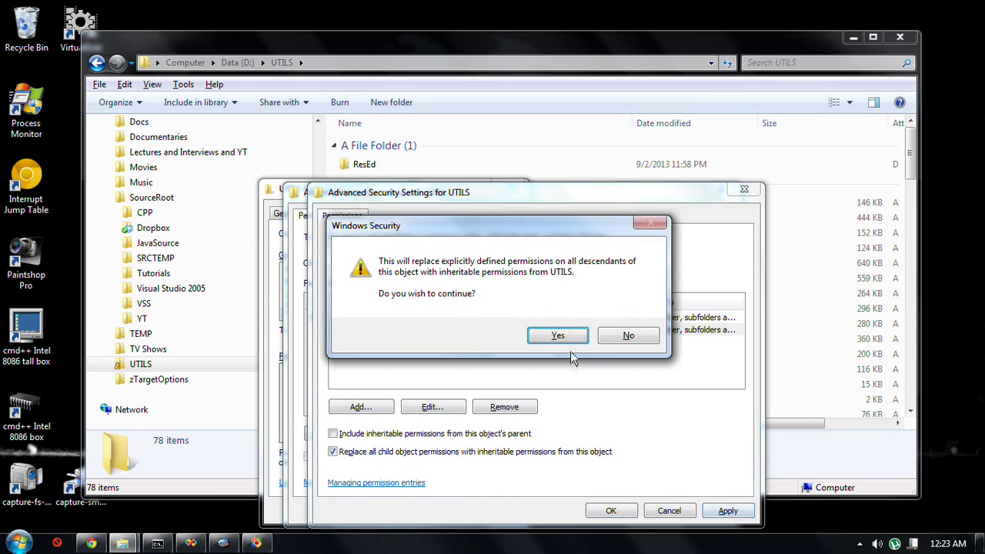
pyautogui.click(560, 332)
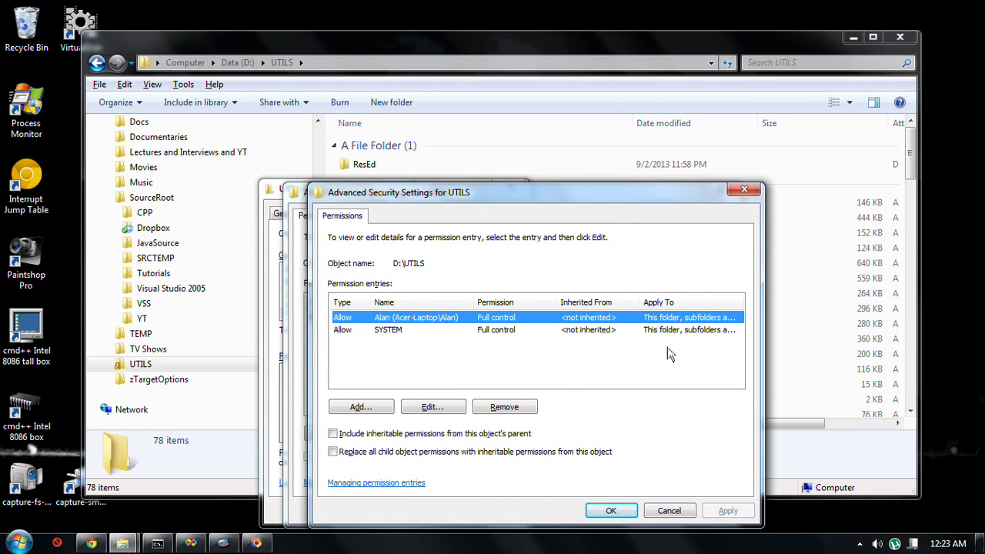
pyautogui.click(607, 510)
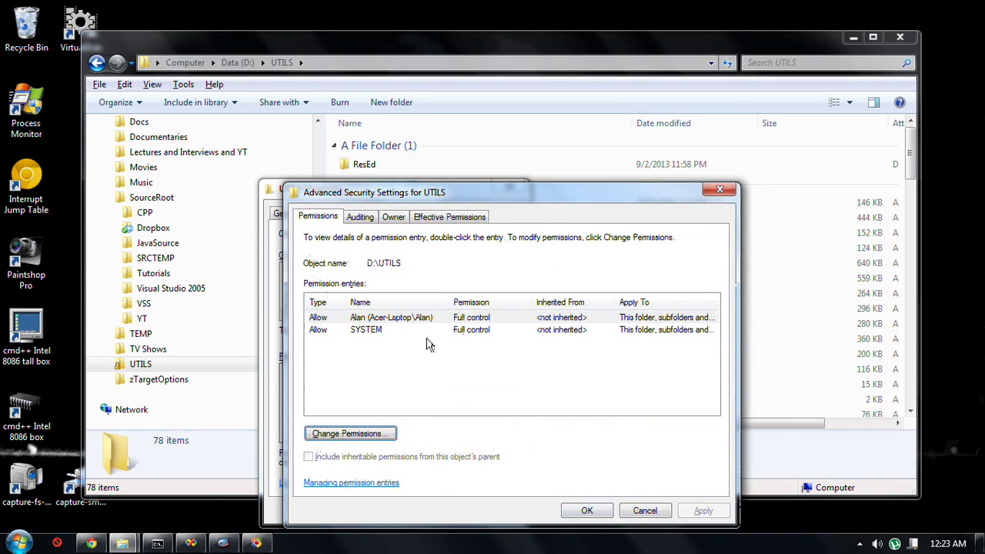
pyautogui.click(359, 217)
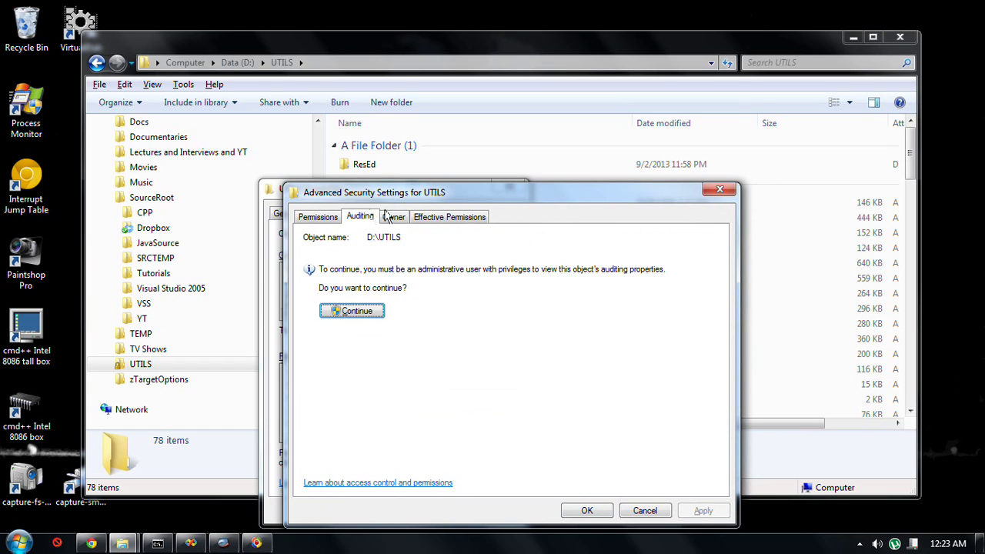
pyautogui.click(587, 511)
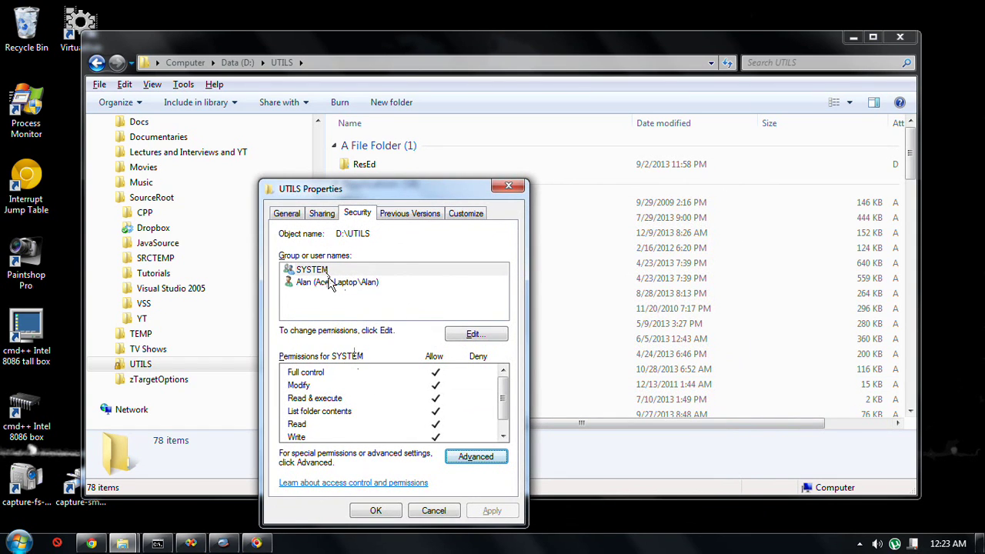
# Compare the permissions of SYSTEM and the personal account on UTILS, and review the folder's owner and permission entries.
pyautogui.click(329, 281)
pyautogui.click(324, 270)
pyautogui.click(321, 283)
pyautogui.click(319, 270)
pyautogui.click(320, 282)
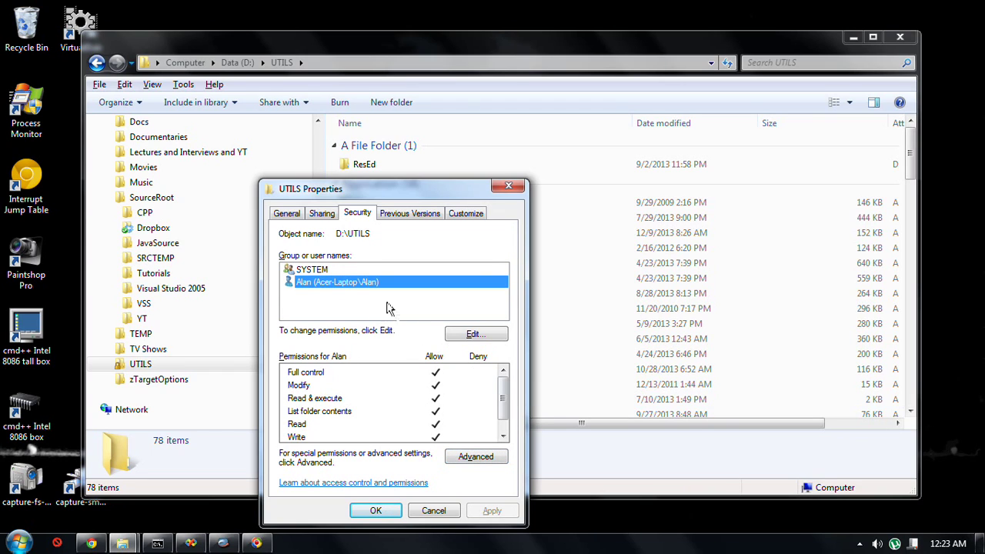
pyautogui.click(477, 456)
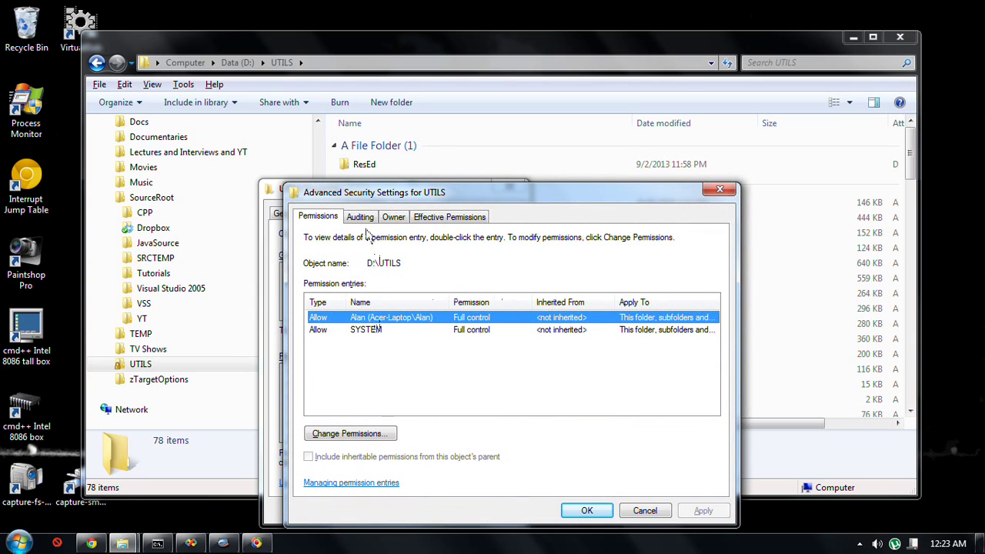
pyautogui.click(397, 220)
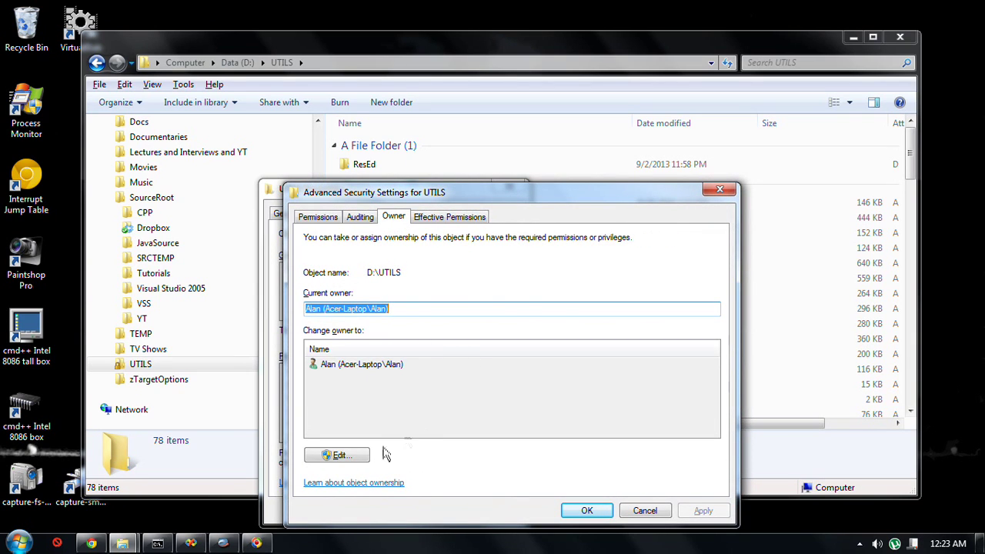
pyautogui.click(327, 217)
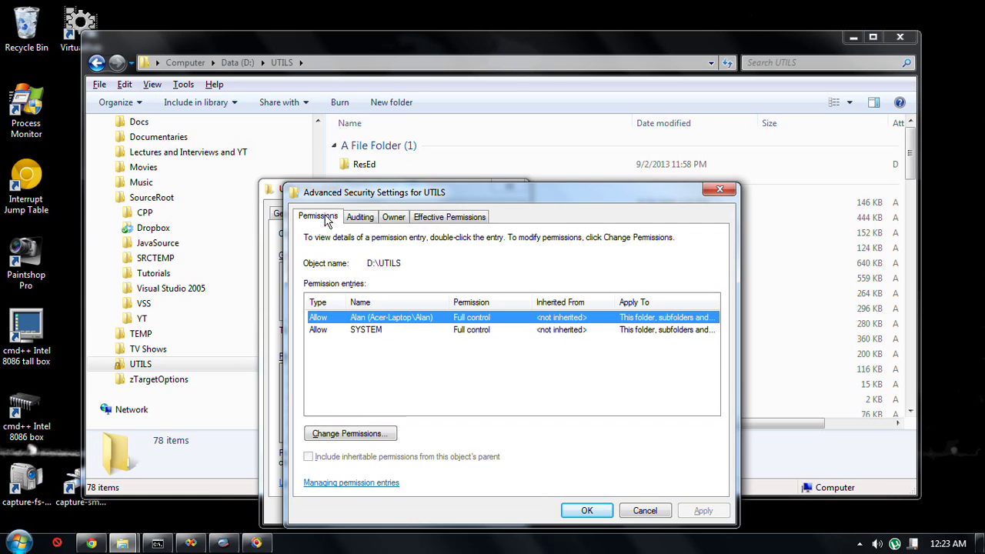
# Edit the personal account's permission entry for UTILS, deny the Delete permission and close the entry.
pyautogui.click(350, 433)
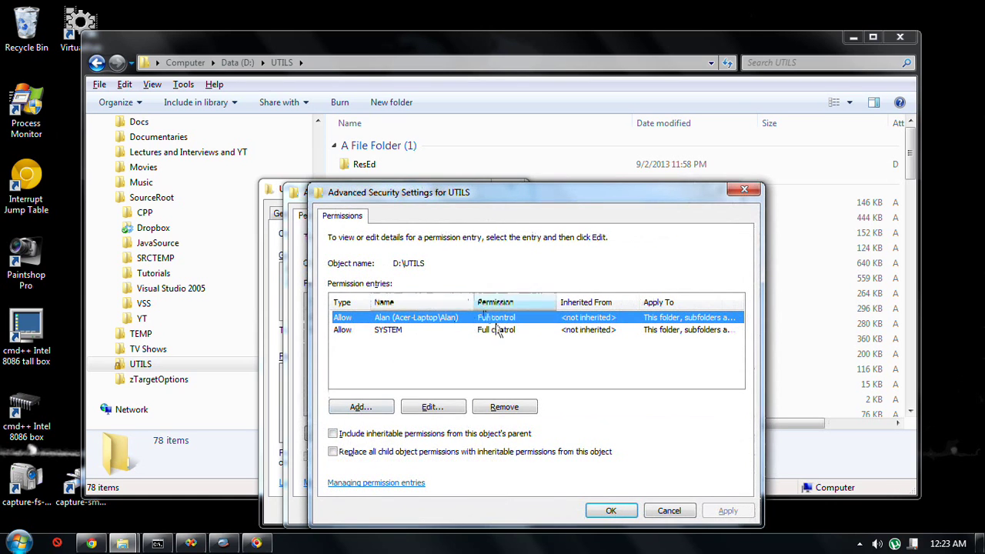
pyautogui.click(429, 407)
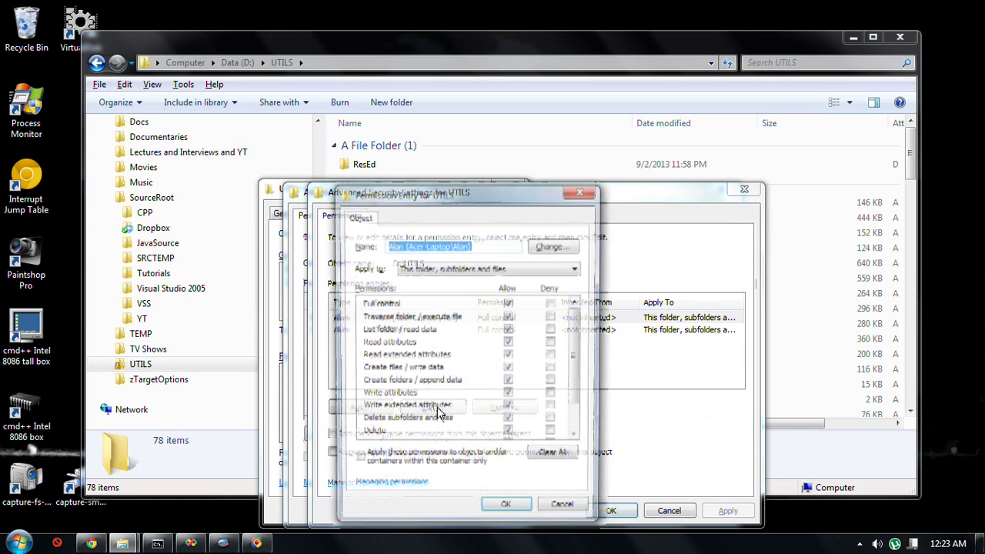
pyautogui.moveTo(581, 365); pyautogui.dragTo(584, 413)
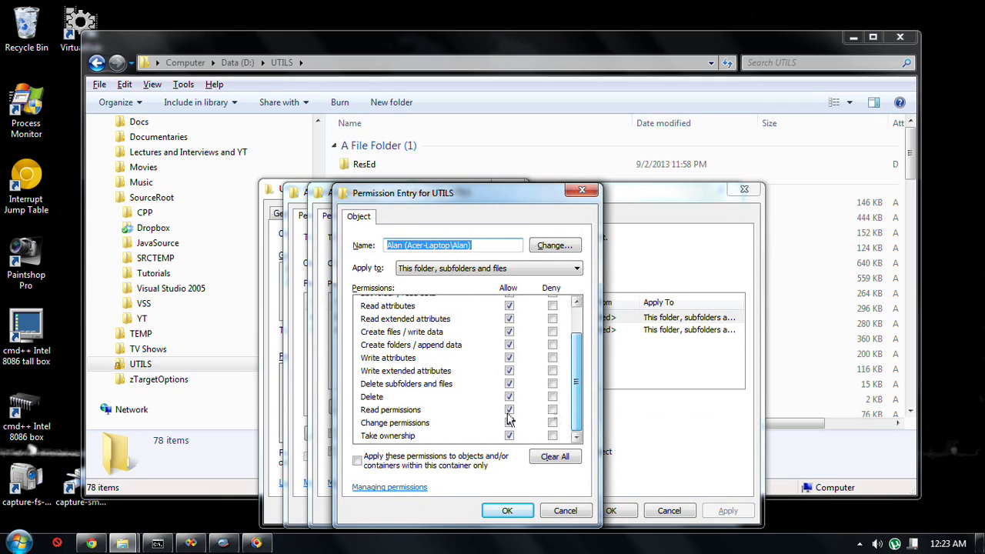
pyautogui.click(552, 397)
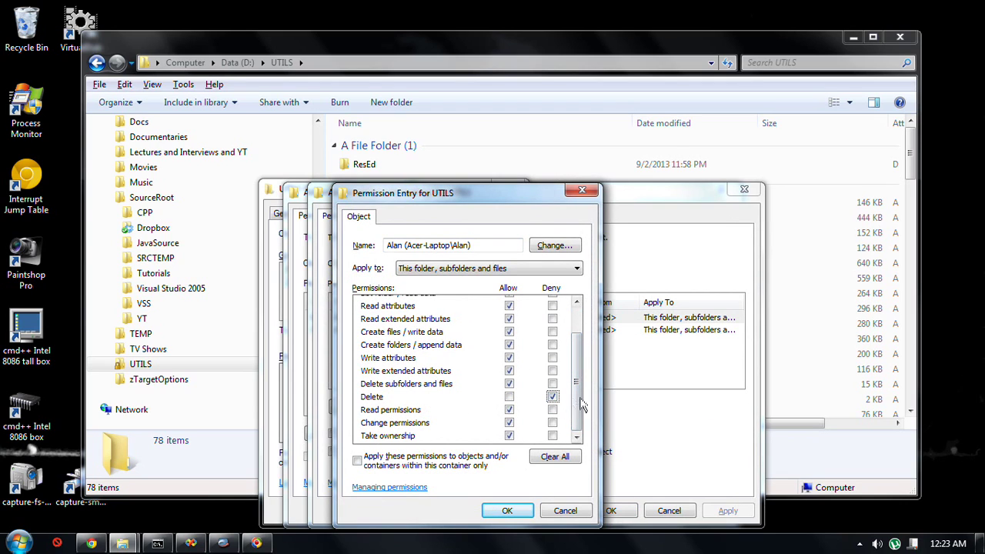
pyautogui.click(552, 397)
pyautogui.click(509, 513)
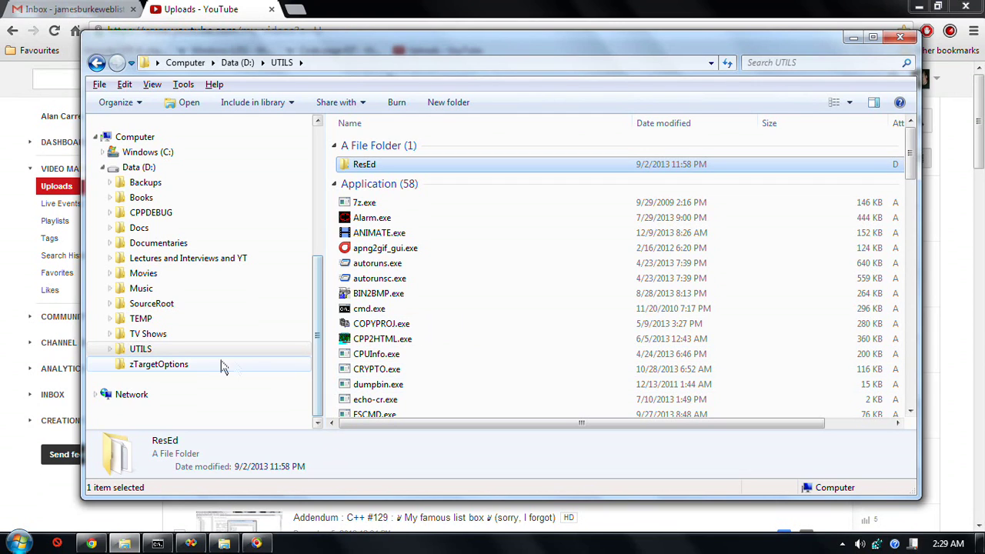
# Examine the personal account's Deny entry in the advanced security settings of UTILS and close all dialogs without changes.
pyautogui.rightClick(163, 355)
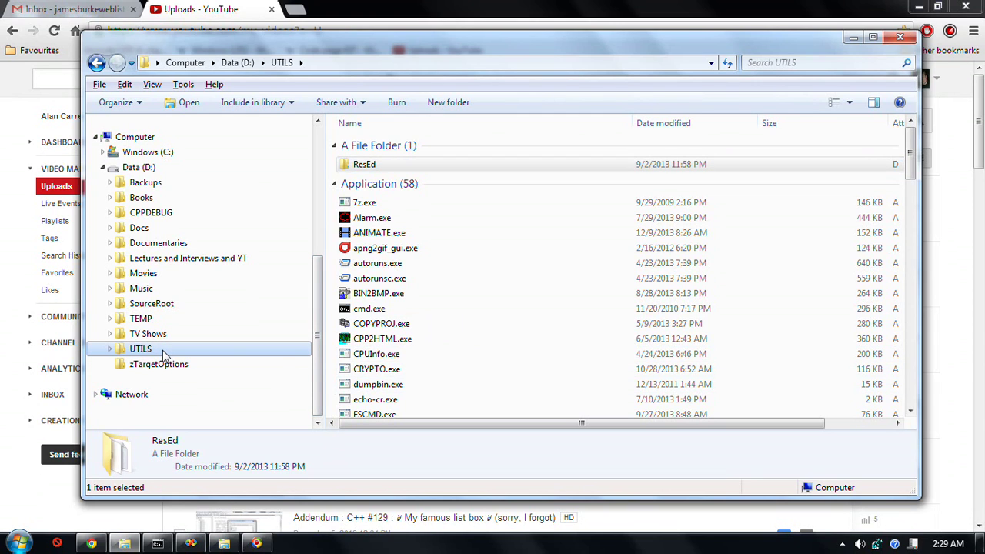
pyautogui.click(255, 523)
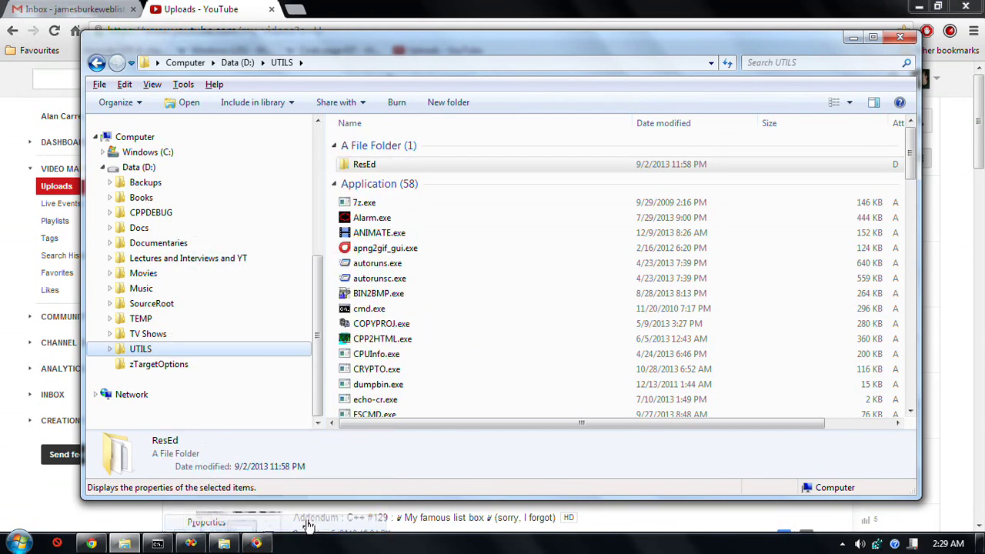
pyautogui.click(353, 214)
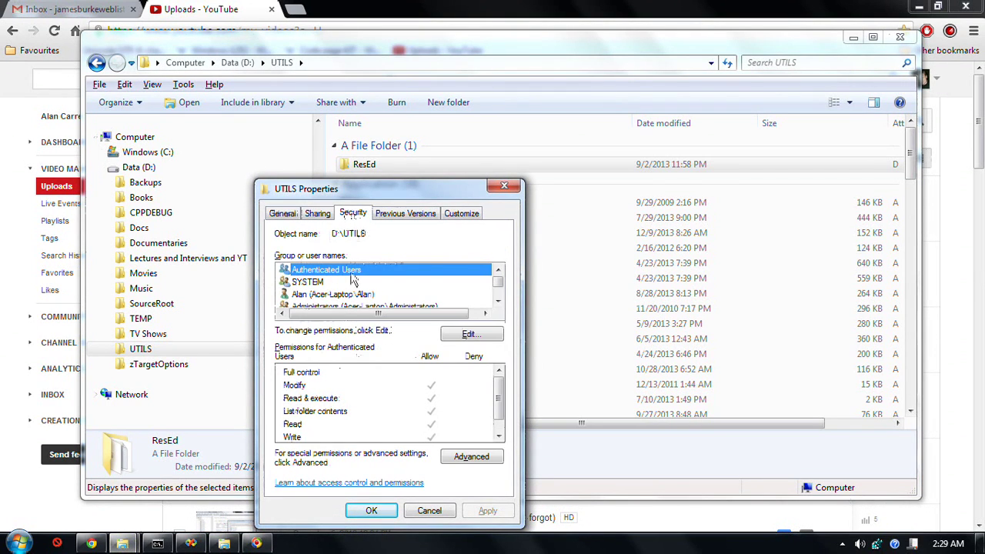
pyautogui.click(472, 459)
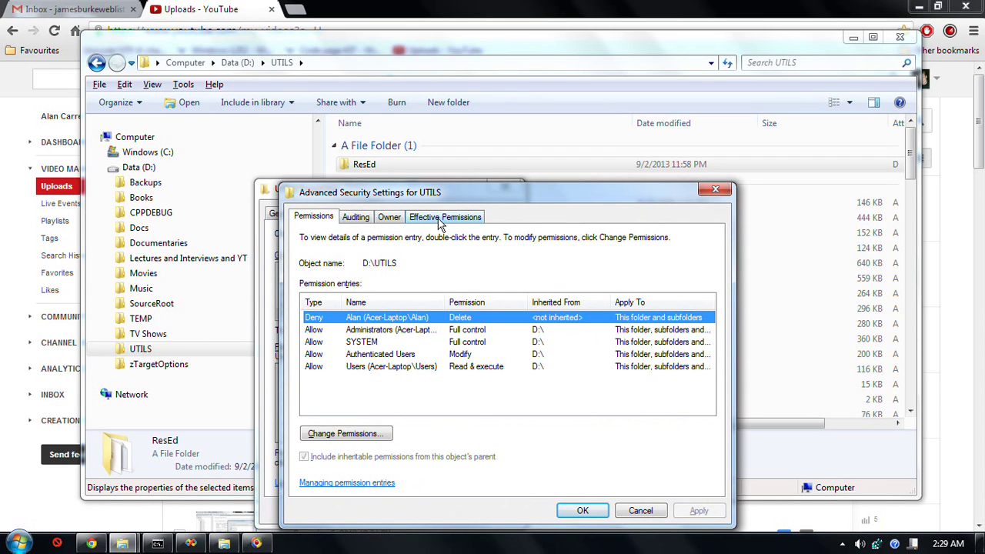
pyautogui.click(380, 436)
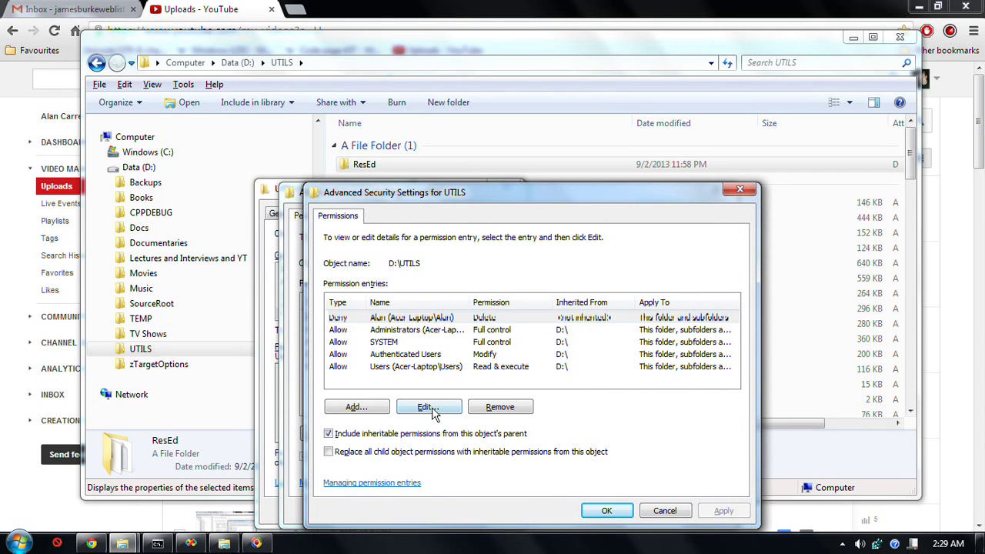
pyautogui.click(432, 408)
pyautogui.scroll(-1, 573, 377)
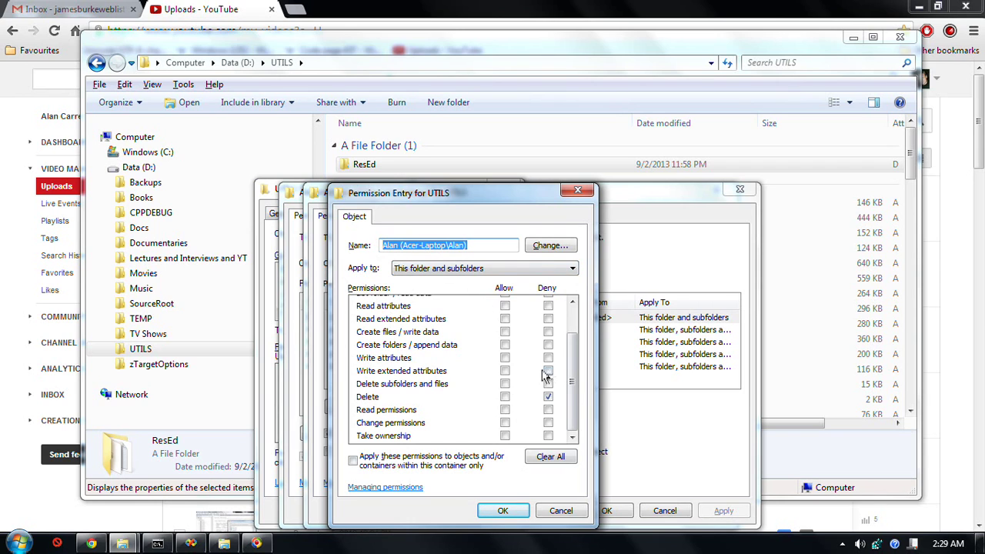
pyautogui.click(561, 511)
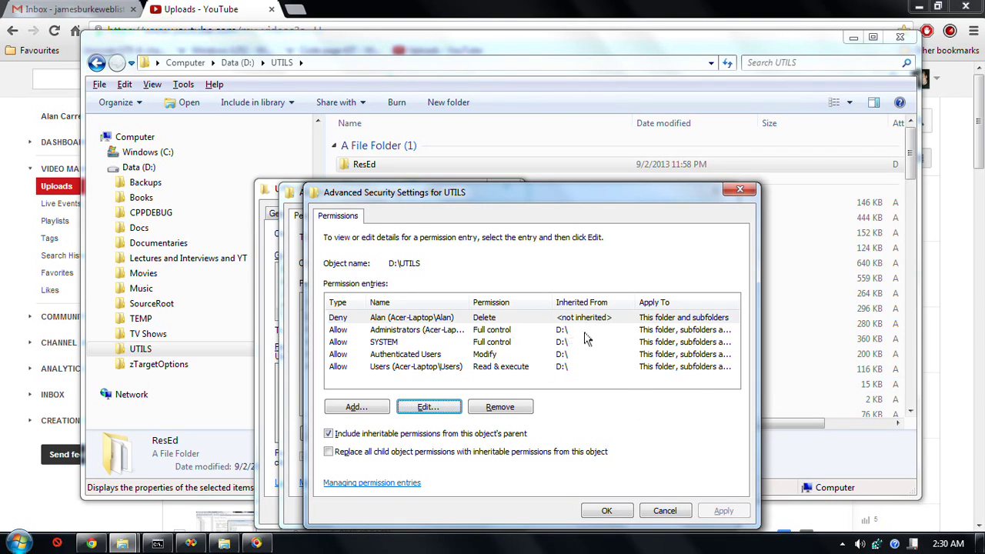
pyautogui.click(666, 511)
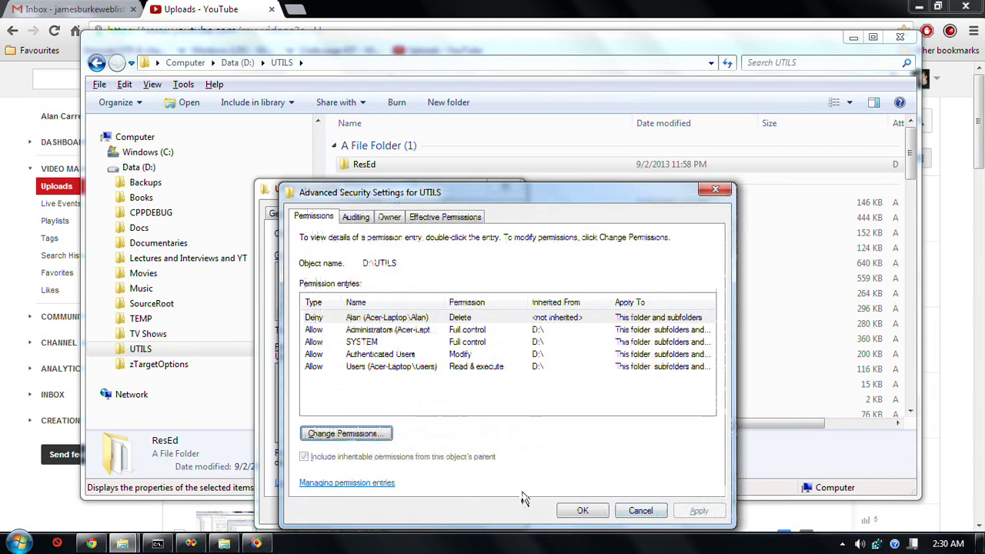
pyautogui.click(634, 511)
pyautogui.click(429, 511)
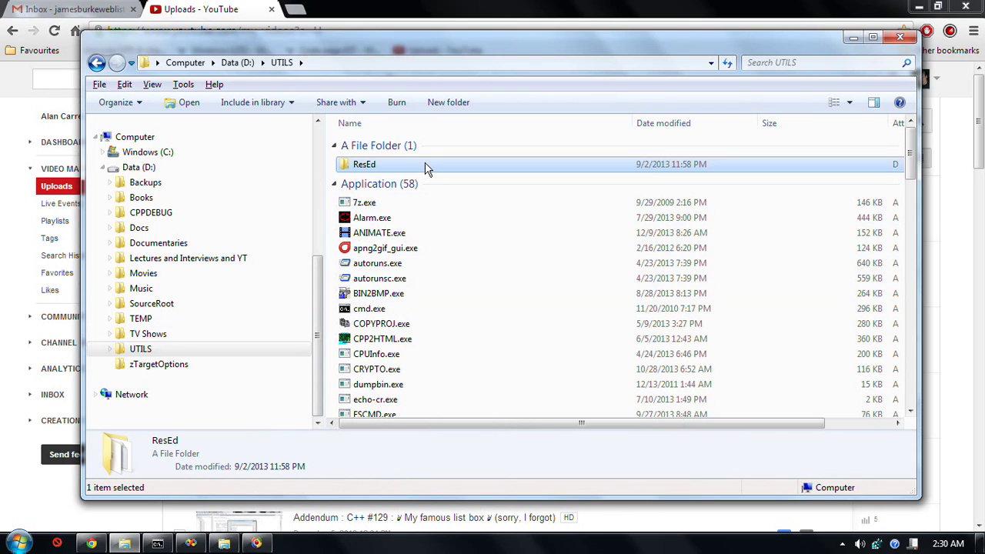
# Try to delete the ResEd folder inside UTILS and cancel the deletion.
pyautogui.press('Delete')
pyautogui.press('Return')
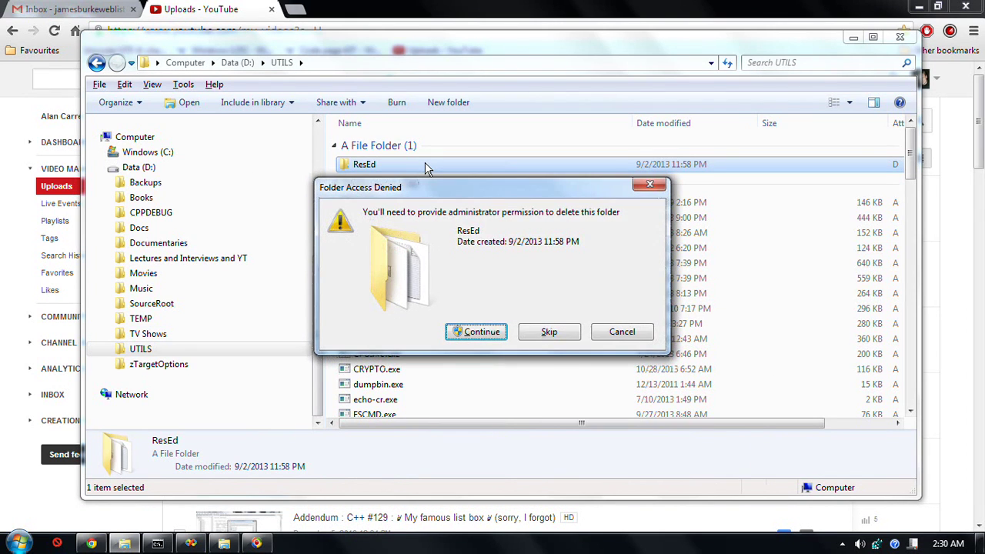
pyautogui.press('Escape')
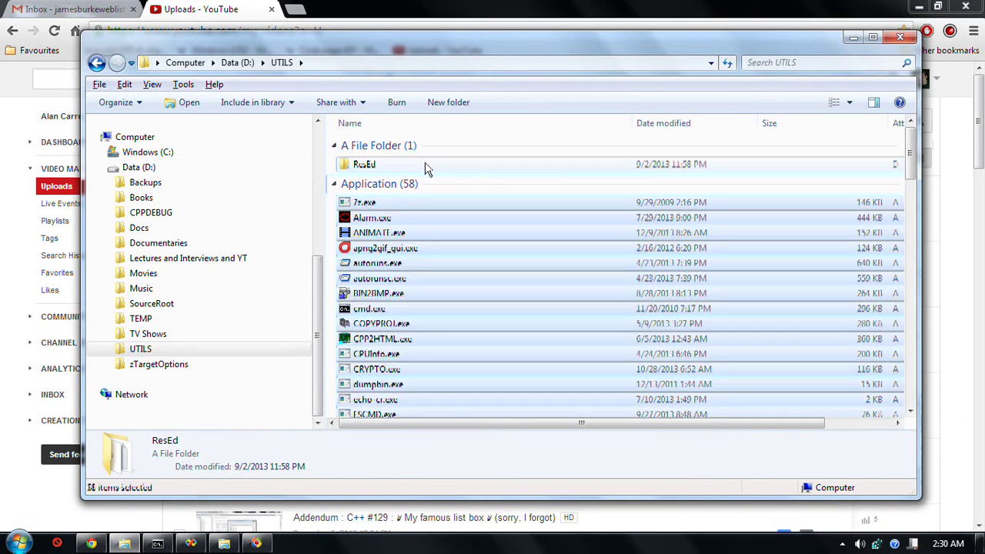
# Try deleting autorunsc.exe from the UTILS folder, then undo the deletion.
pyautogui.press('Down')
pyautogui.press('Down')
pyautogui.press('Down')
pyautogui.press('Down')
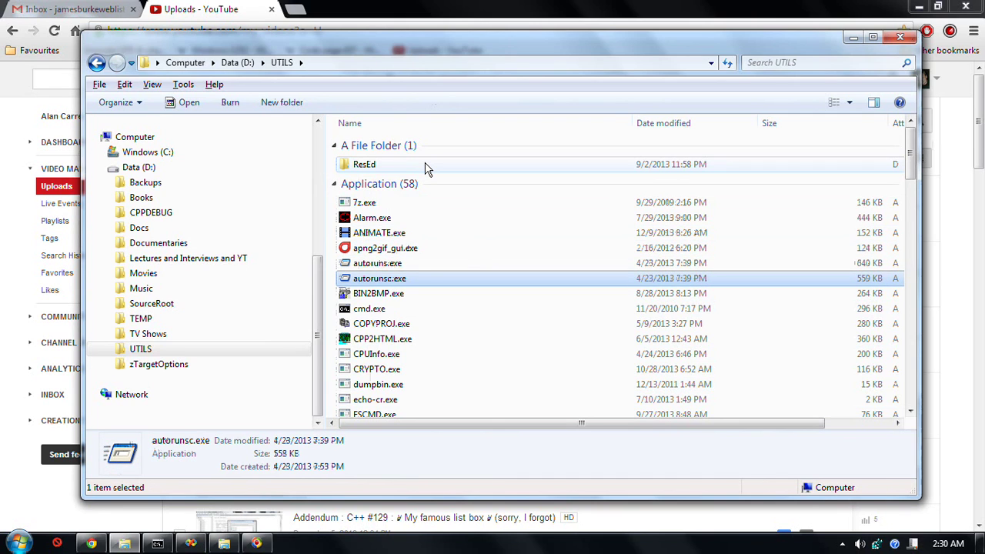
pyautogui.press('Delete')
pyautogui.press('Return')
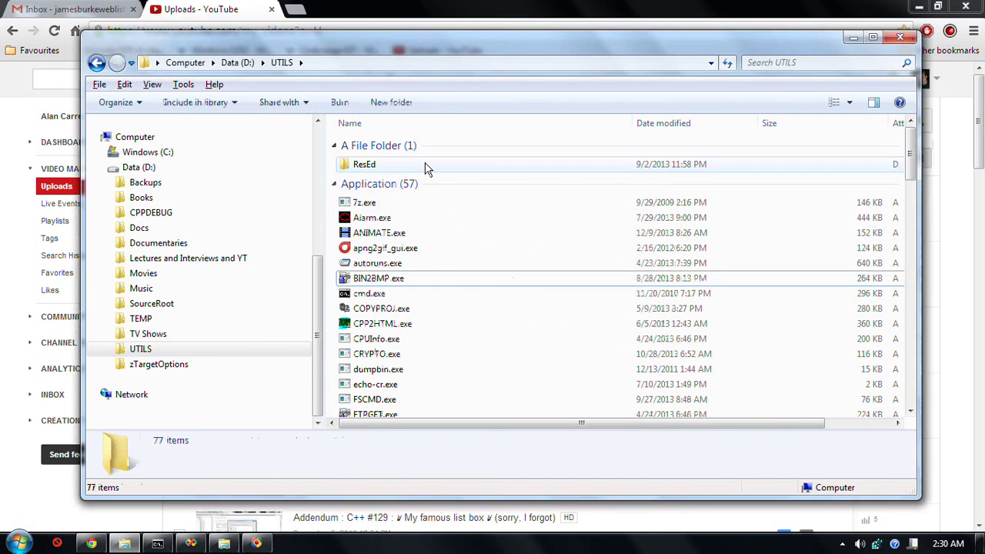
pyautogui.hotkey('ctrl', 'z')
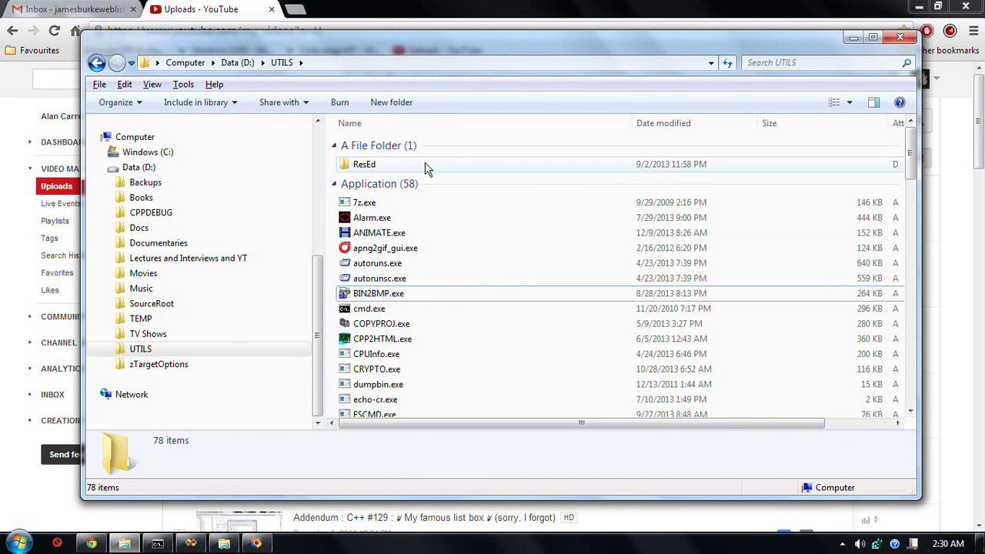
# Open _config.ini from UTILS in Notepad, insert spaces before the [Precise Roman] heading, save the file and close it.
pyautogui.click(439, 324)
pyautogui.scroll(-20, 492, 375)
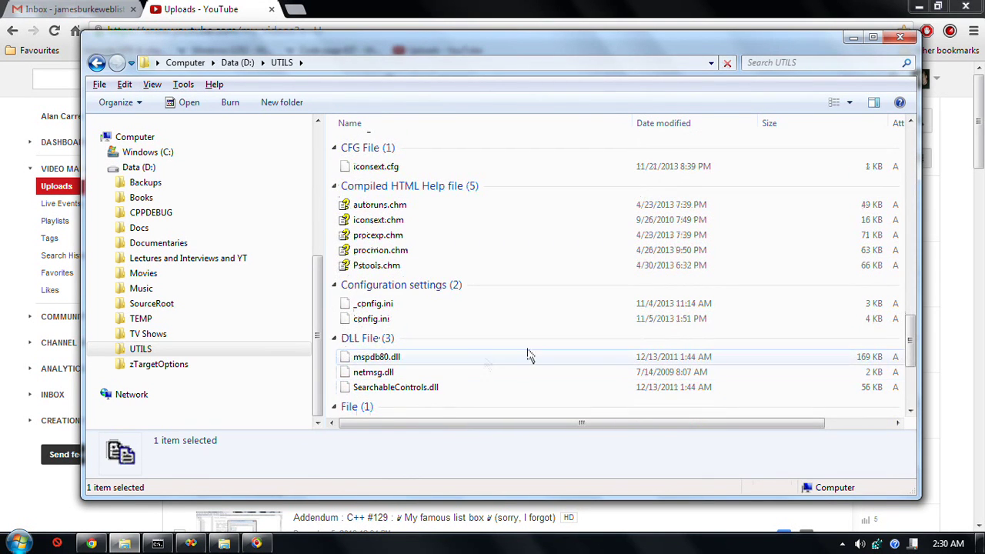
pyautogui.doubleClick(449, 304)
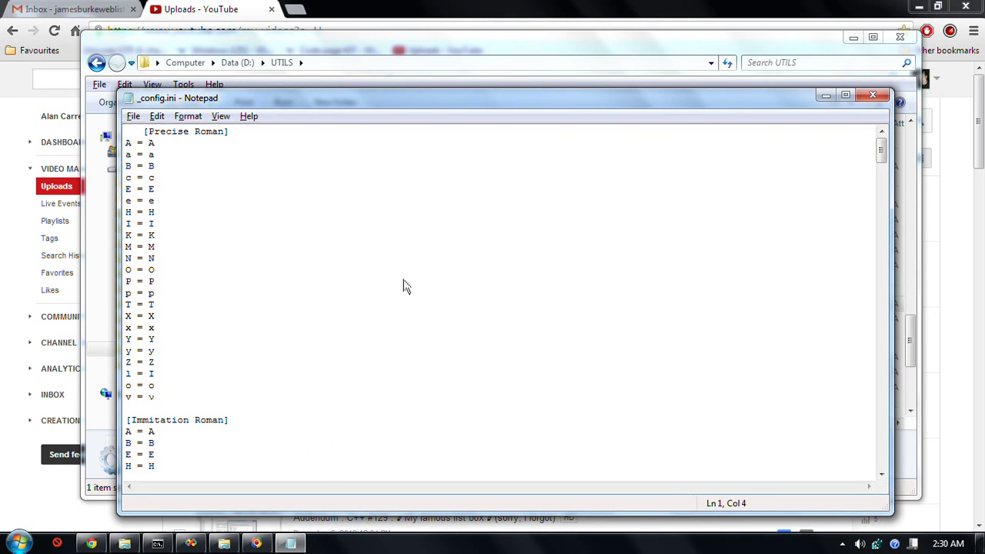
pyautogui.hotkey('alt', 'F4')
pyautogui.click(456, 281)
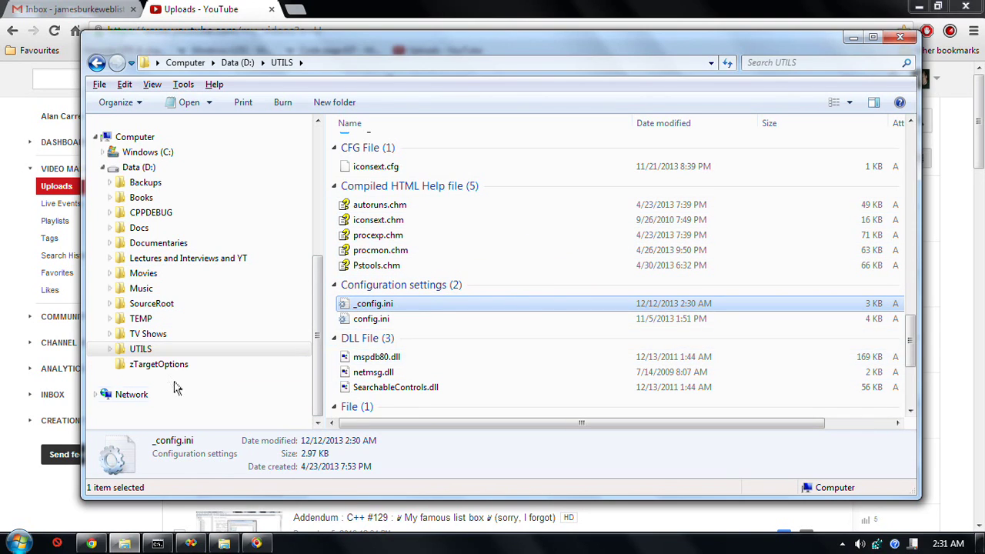
# Open the security properties of the TEMP folder on the Data (D:) drive.
pyautogui.click(141, 320)
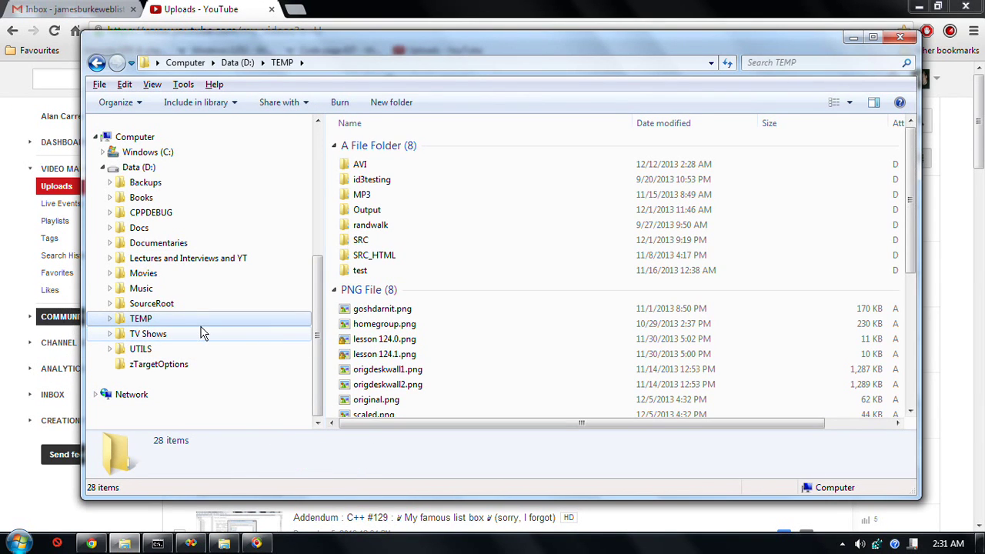
pyautogui.rightClick(146, 325)
pyautogui.click(228, 529)
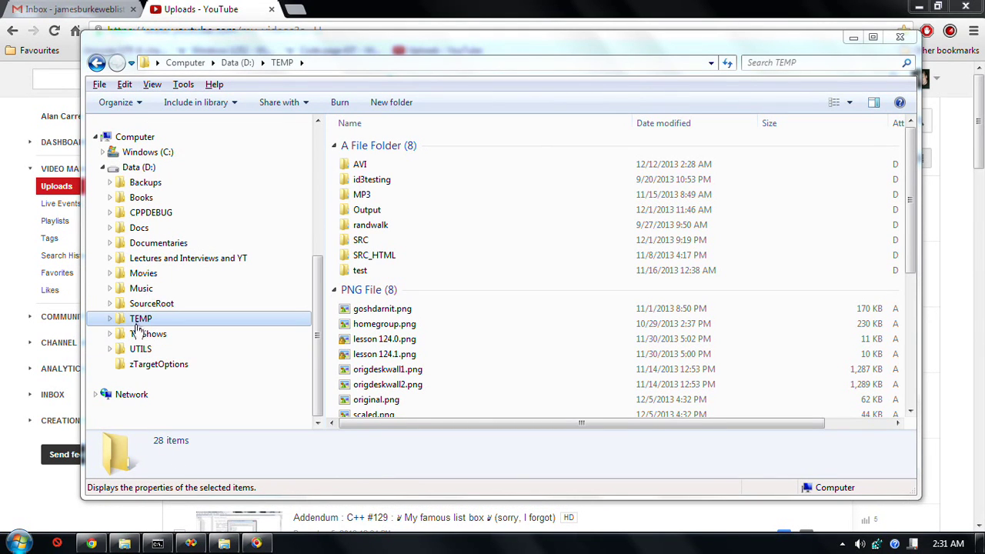
pyautogui.rightClick(141, 319)
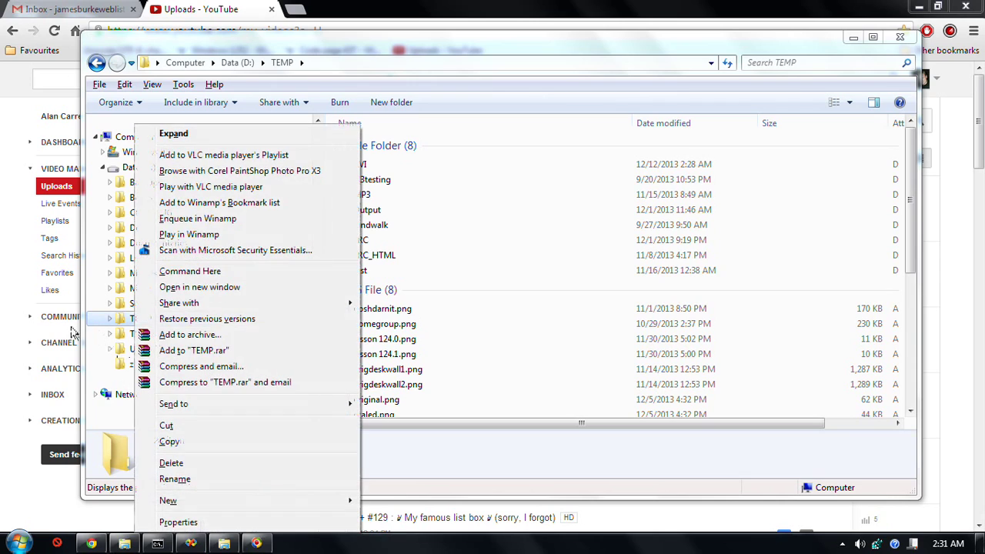
pyautogui.click(184, 522)
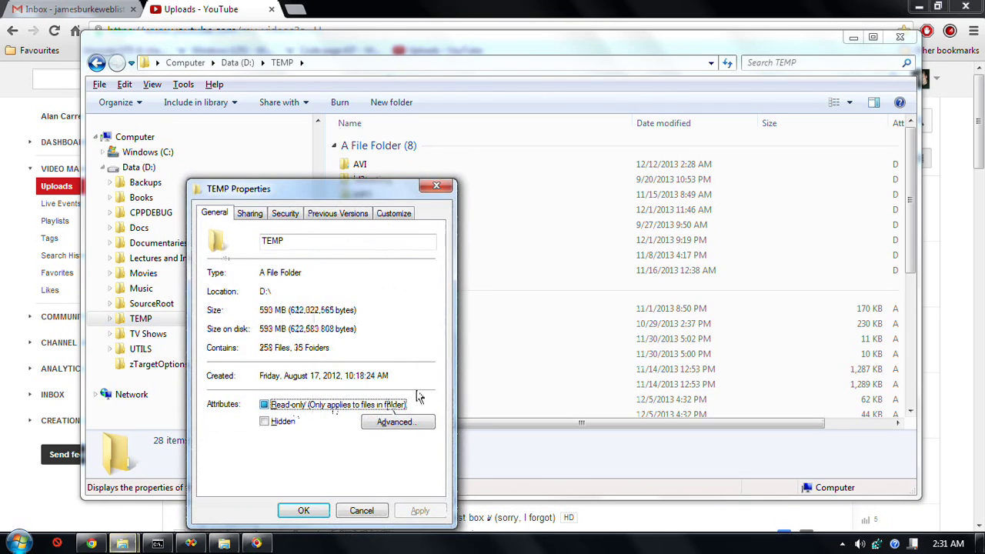
pyautogui.click(286, 213)
pyautogui.moveTo(331, 192); pyautogui.dragTo(485, 143)
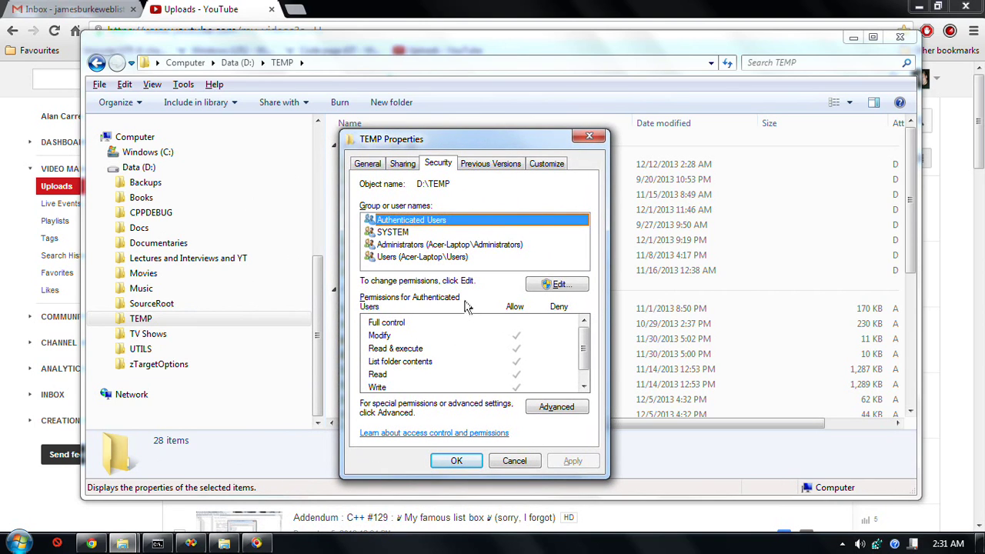
# Make the personal account the owner of TEMP, replacing the owner on subcontainers and objects, and close the folder's properties.
pyautogui.click(551, 410)
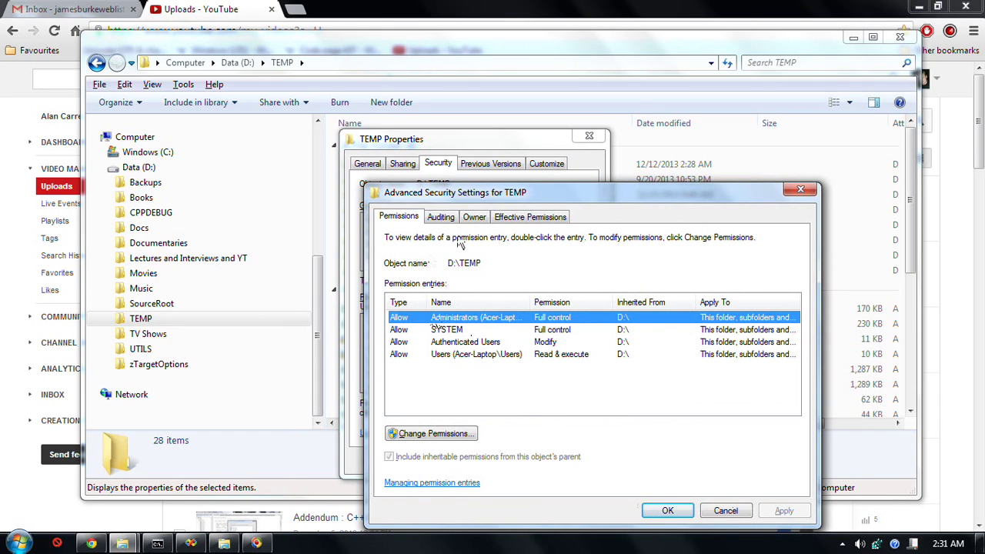
pyautogui.click(475, 219)
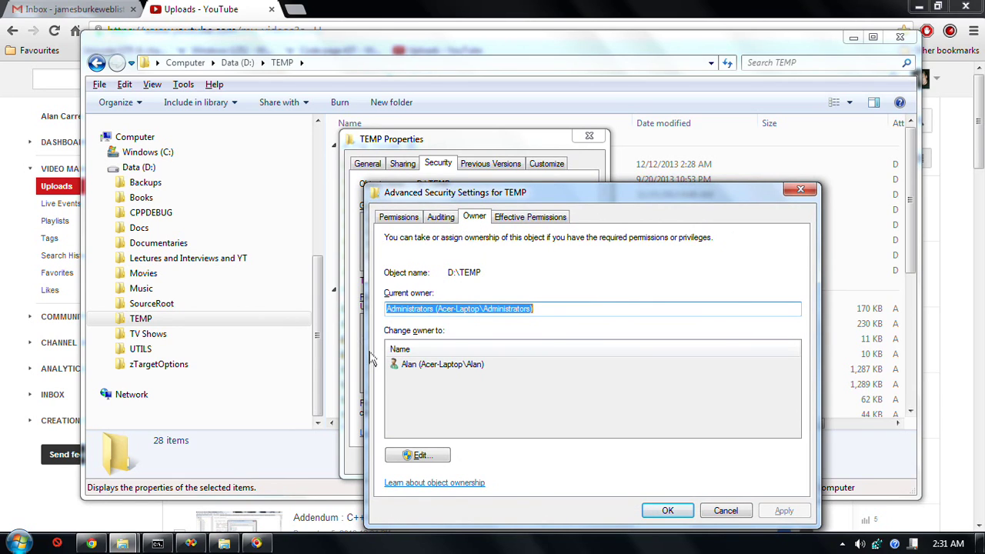
pyautogui.click(415, 455)
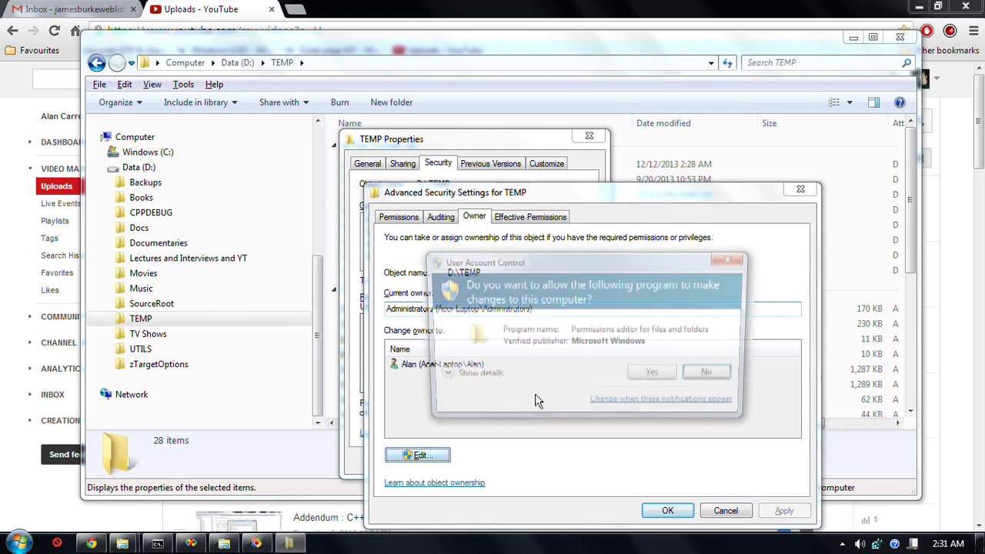
pyautogui.click(655, 377)
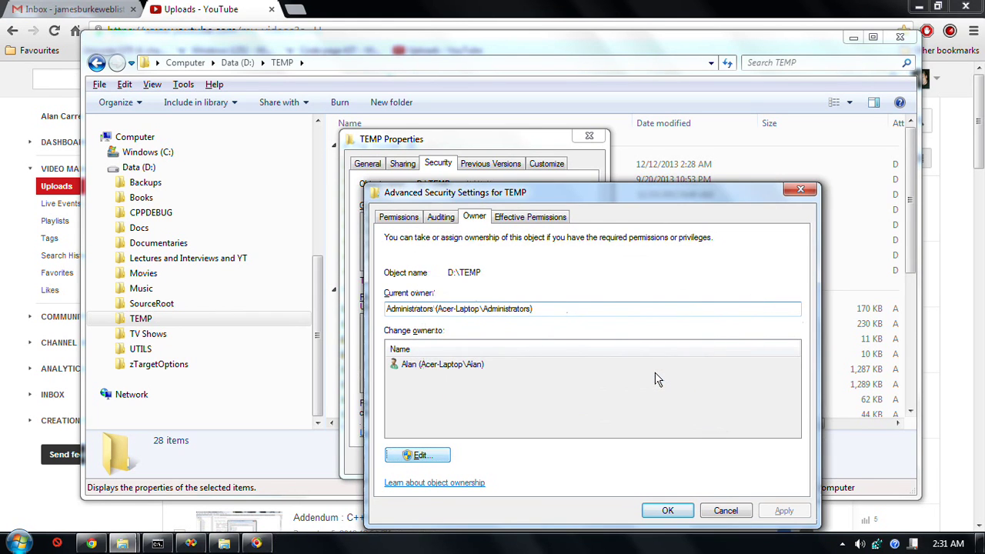
pyautogui.click(465, 377)
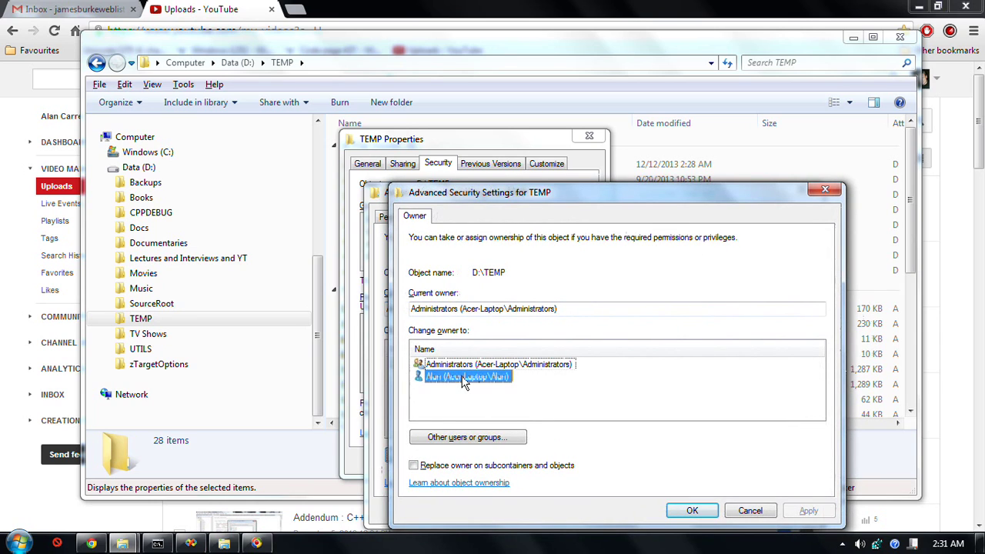
pyautogui.click(414, 466)
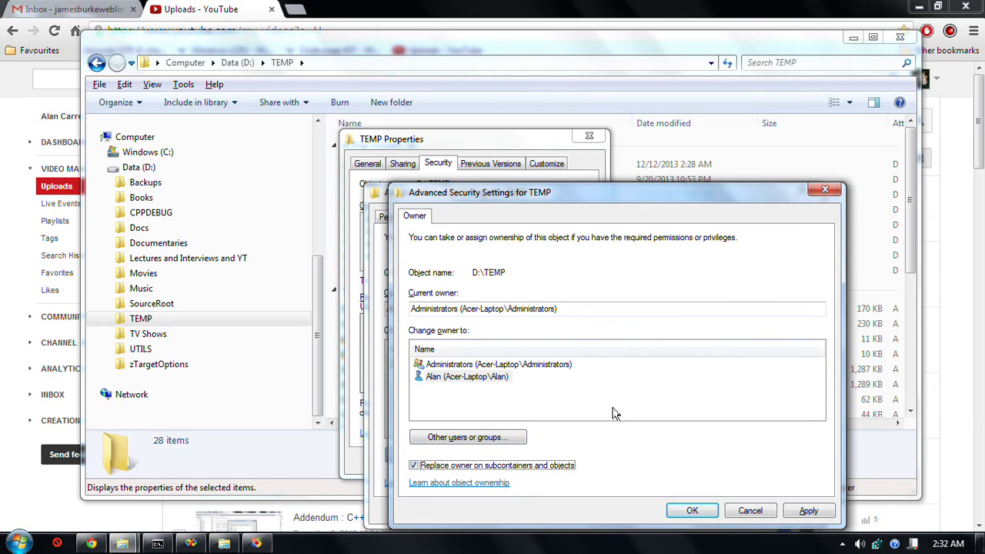
pyautogui.click(808, 511)
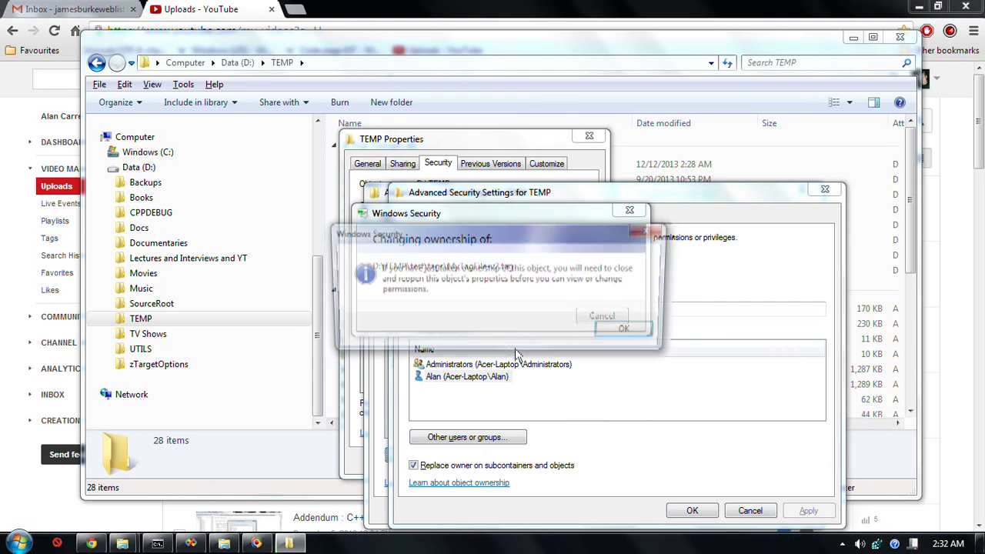
pyautogui.click(623, 335)
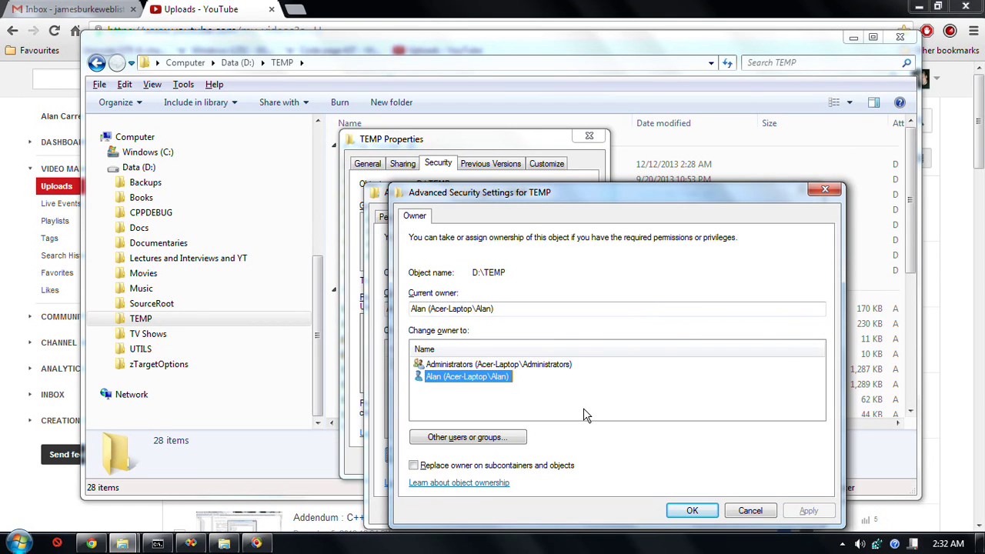
pyautogui.click(690, 510)
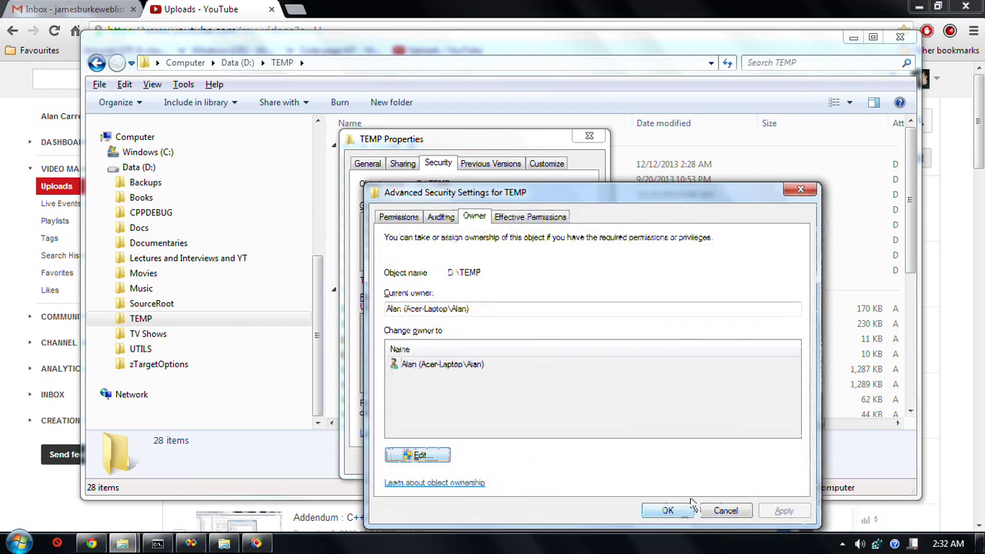
pyautogui.click(666, 511)
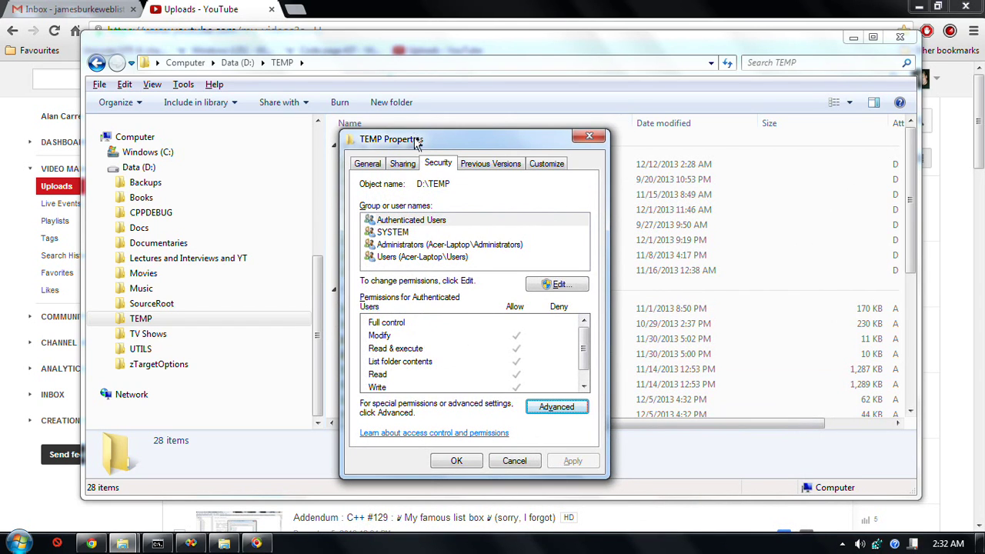
pyautogui.click(457, 462)
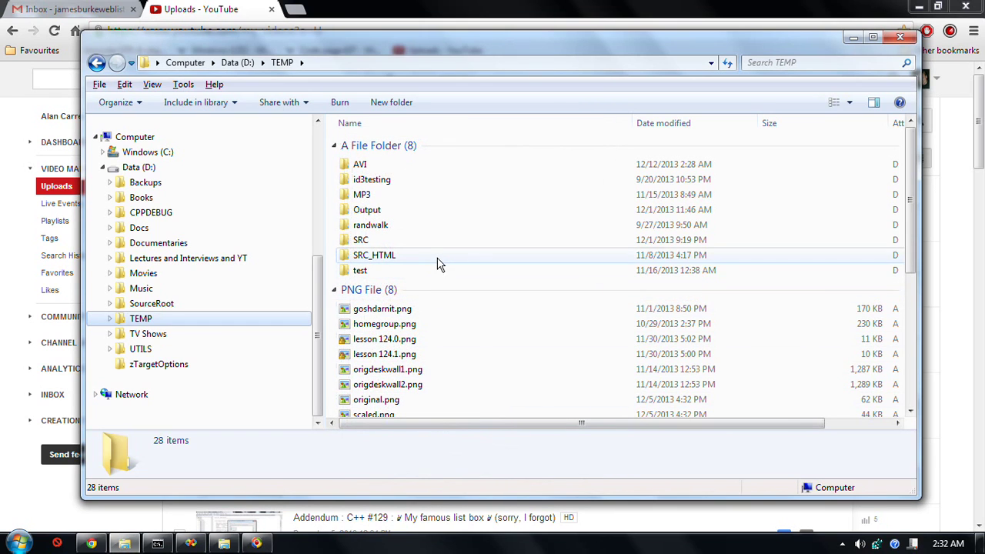
# Reopen TEMP's security properties and add the personal account, found among the computer's users, to the permissions list.
pyautogui.rightClick(211, 326)
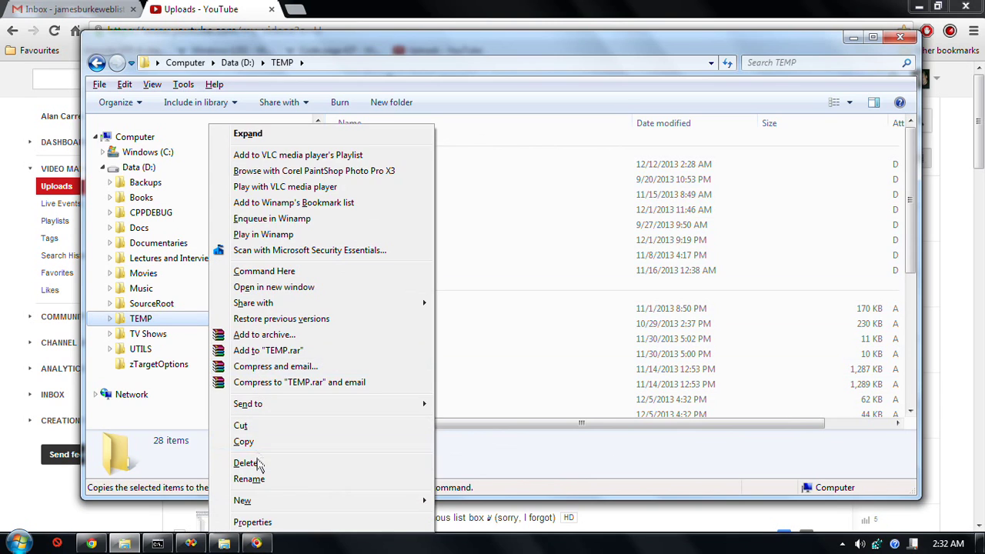
pyautogui.click(259, 520)
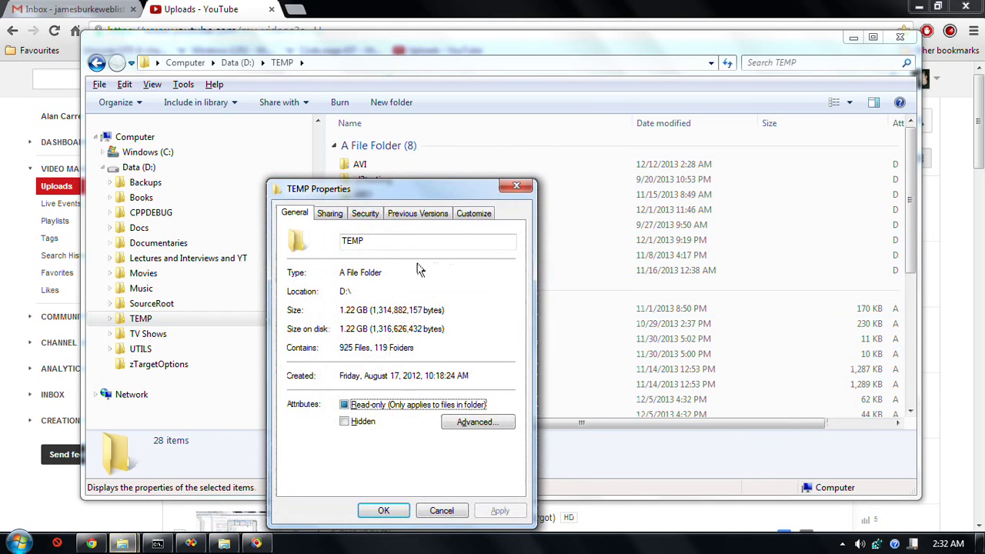
pyautogui.click(361, 214)
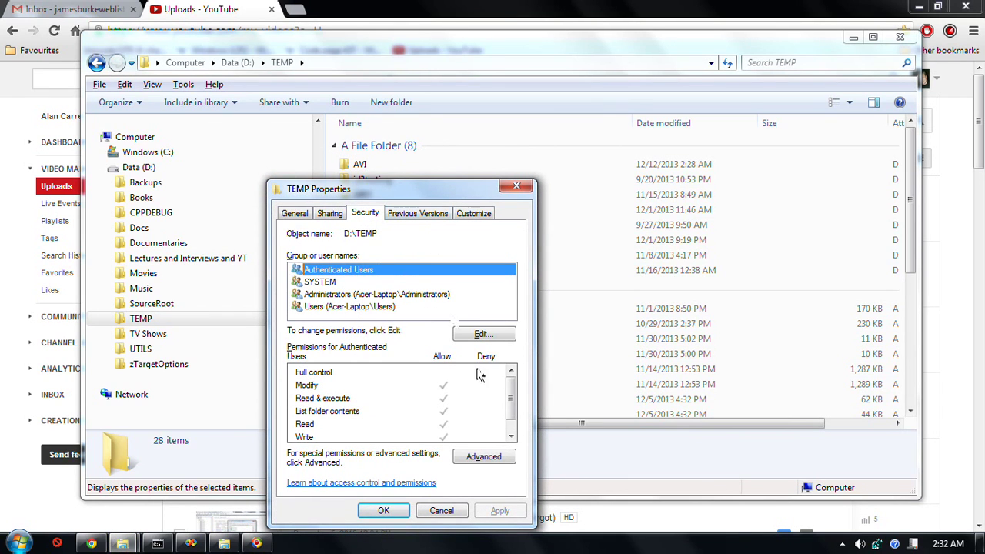
pyautogui.click(479, 336)
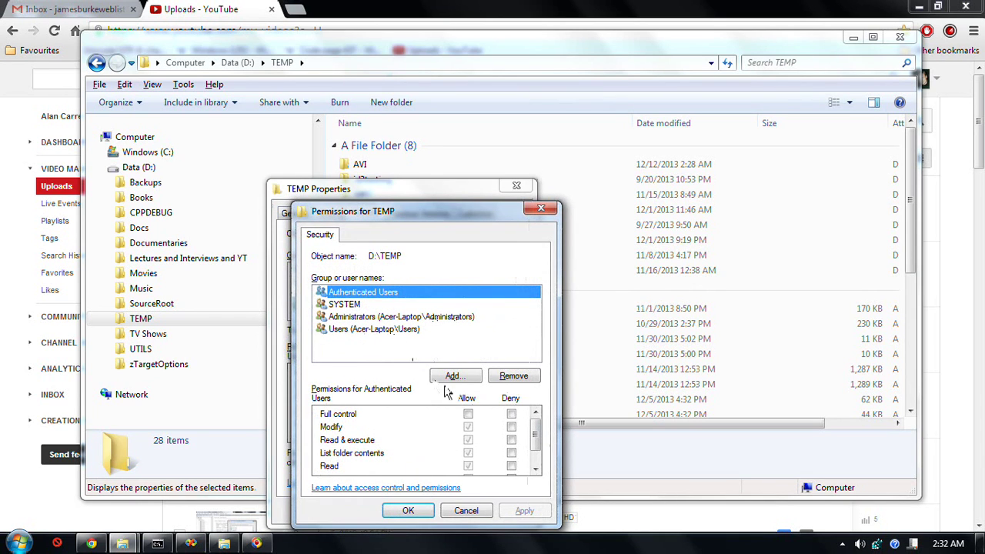
pyautogui.click(453, 376)
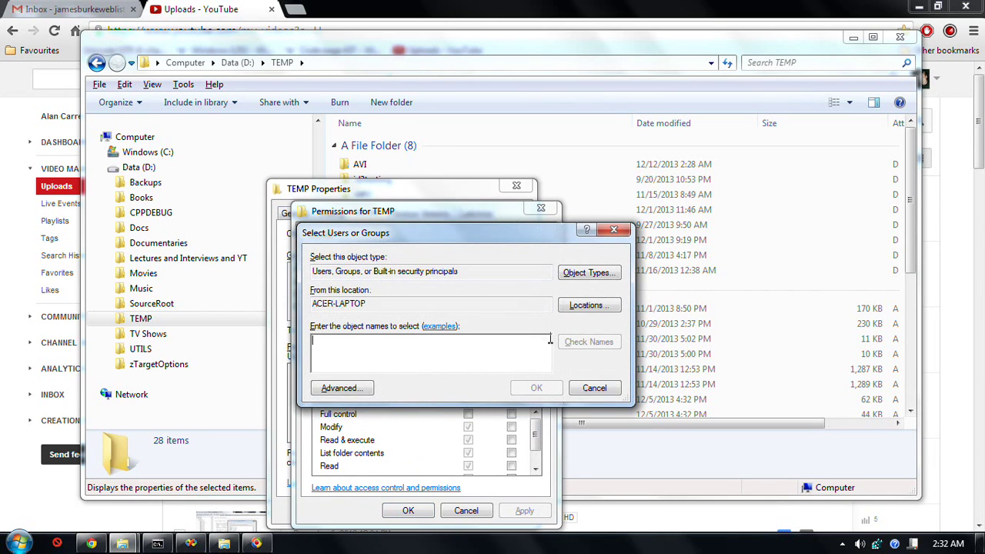
pyautogui.click(589, 307)
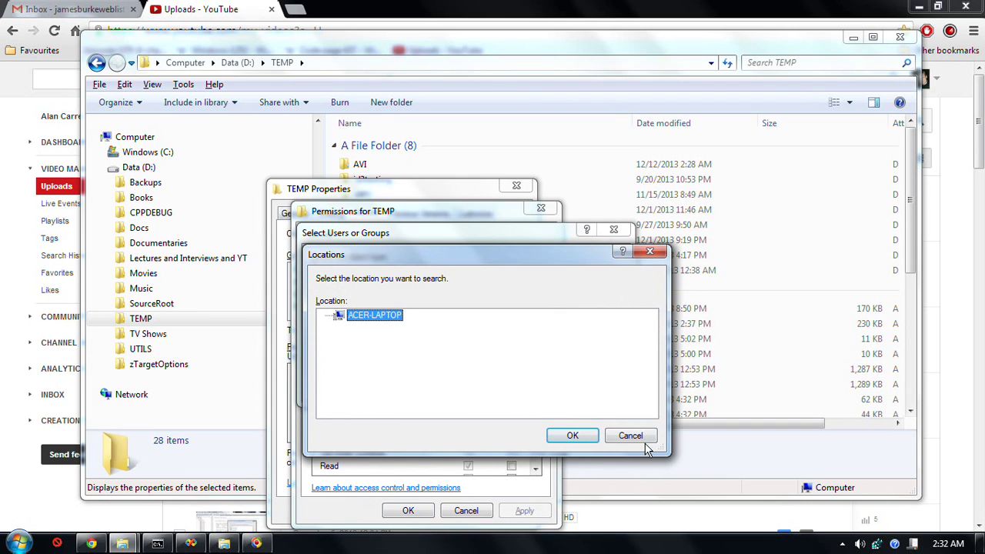
pyautogui.click(634, 436)
pyautogui.click(338, 509)
pyautogui.click(646, 257)
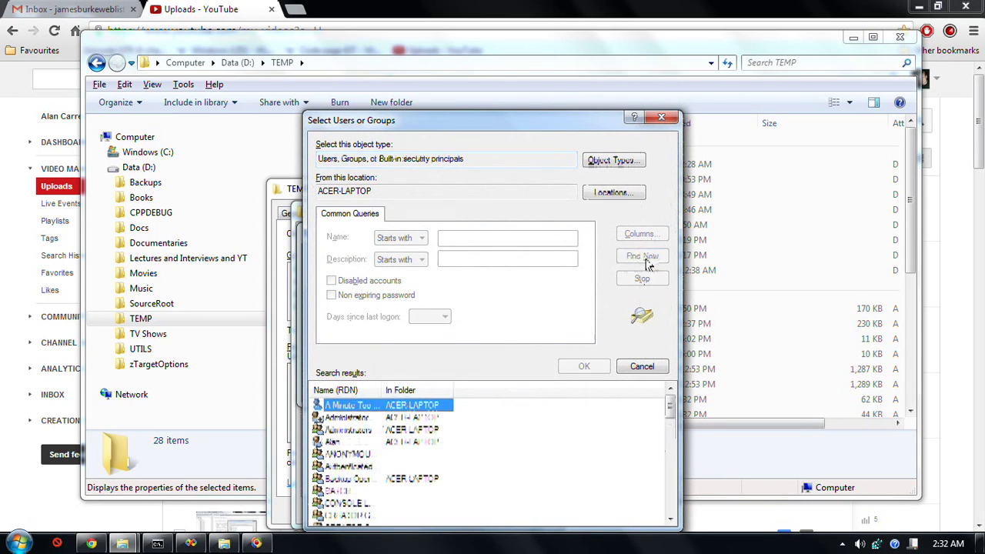
pyautogui.click(384, 442)
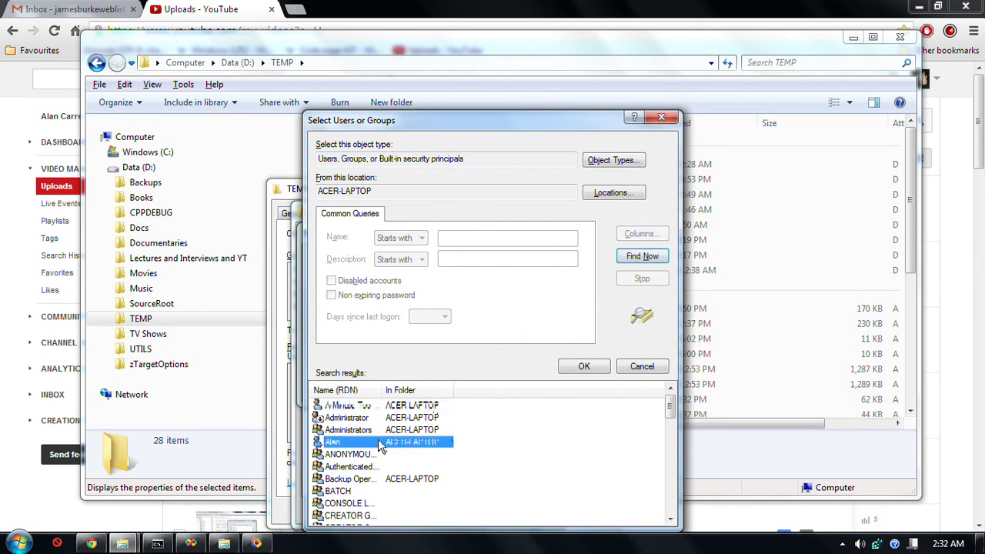
pyautogui.click(584, 367)
pyautogui.click(541, 394)
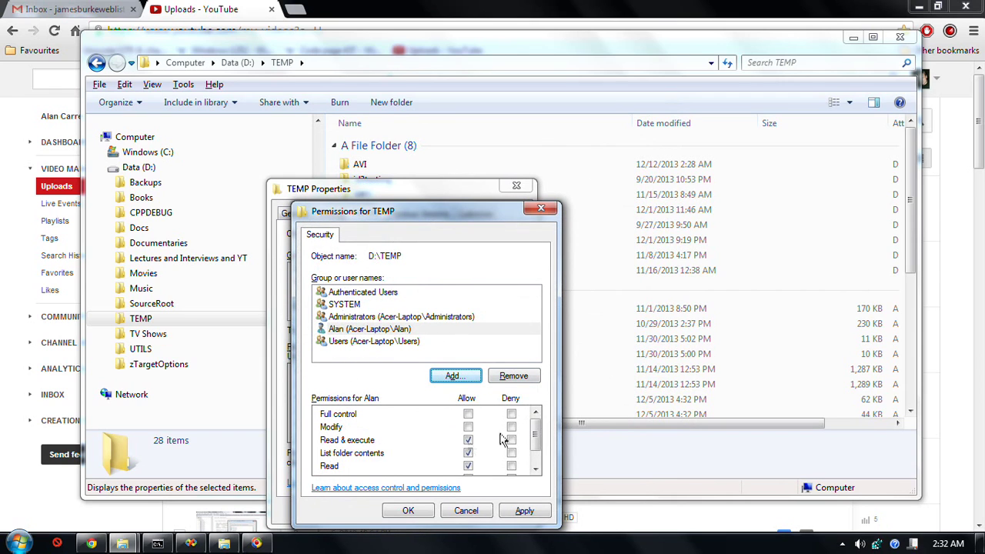
# Allow the personal account Full control of TEMP, apply the permission and bring the permissions dialog back into view.
pyautogui.click(468, 415)
pyautogui.moveTo(536, 431); pyautogui.dragTo(537, 455)
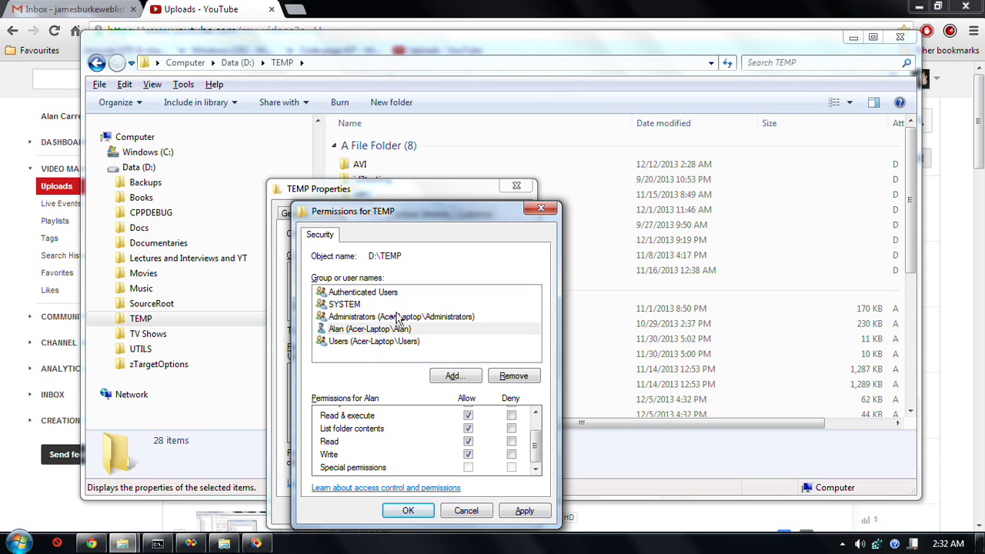
pyautogui.click(528, 511)
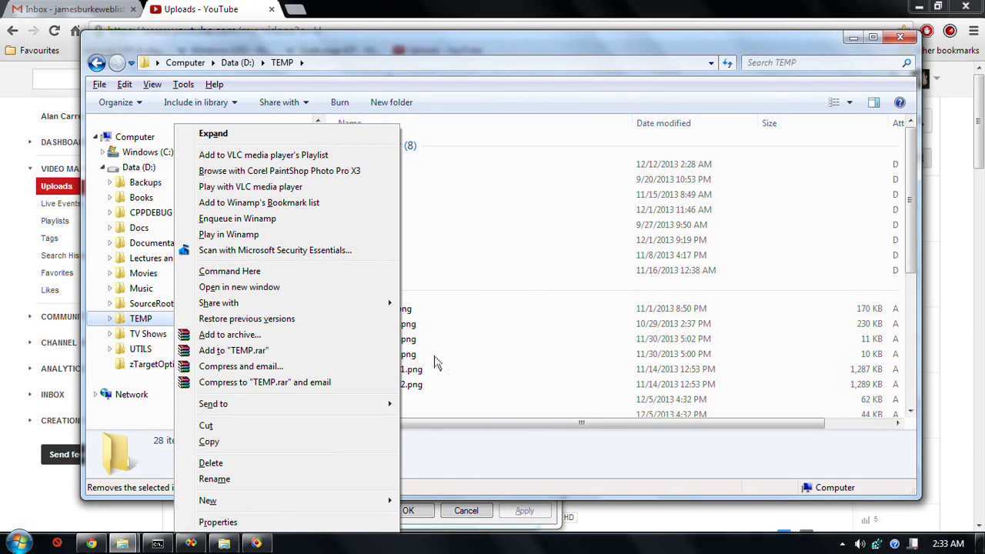
pyautogui.click(218, 523)
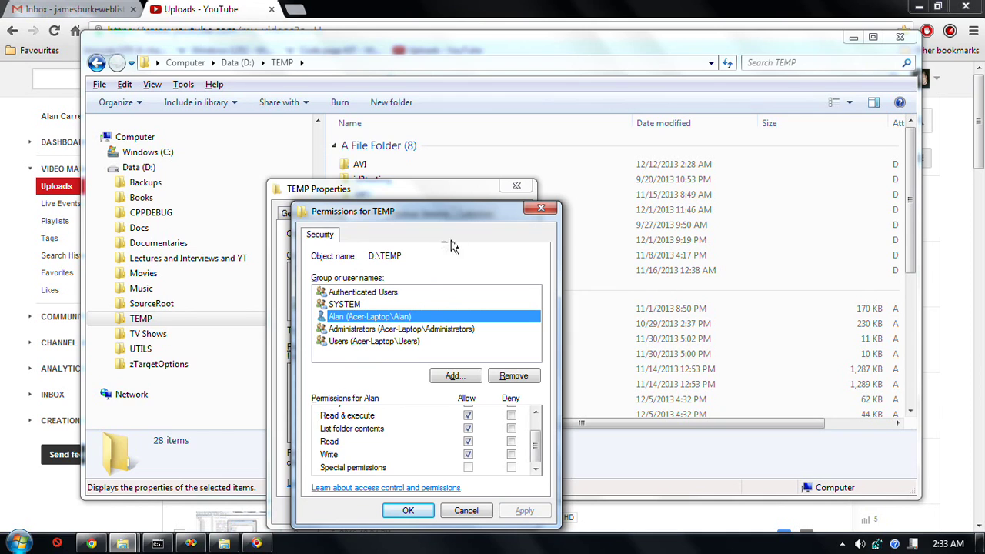
pyautogui.moveTo(406, 218); pyautogui.dragTo(474, 162)
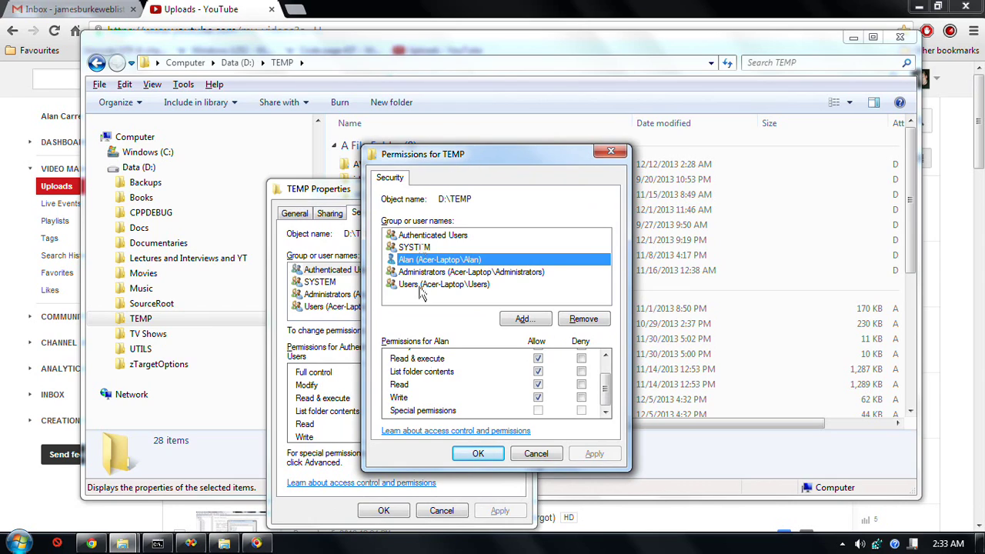
# Review the personal account's permissions on TEMP, cancel the permissions dialog and view the folder's advanced permission entries.
pyautogui.click(538, 397)
pyautogui.moveTo(610, 395); pyautogui.dragTo(609, 374)
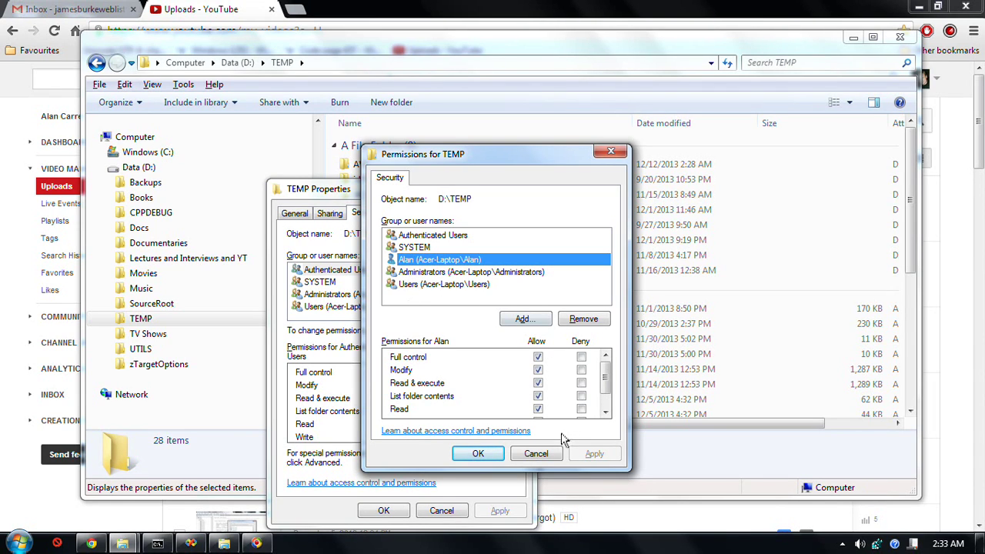
pyautogui.click(535, 455)
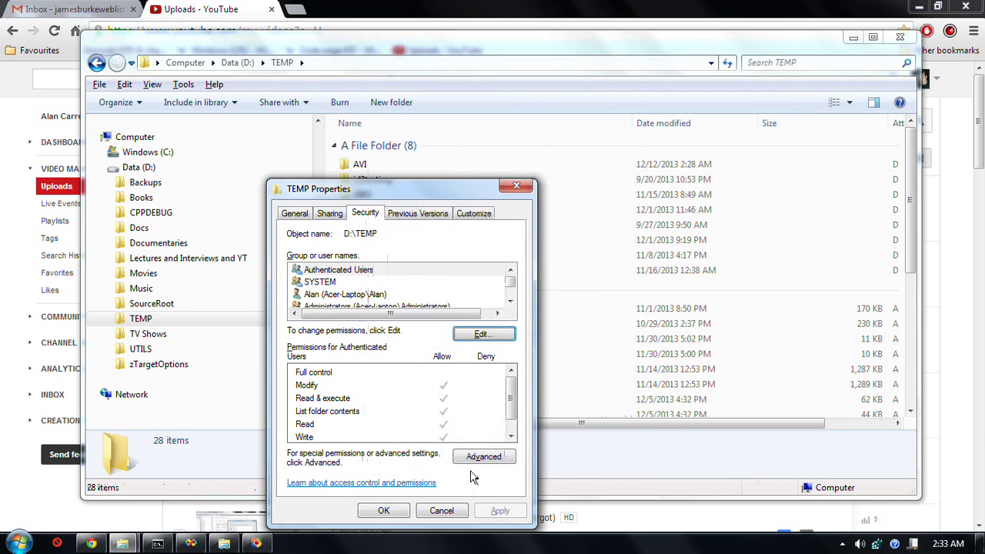
pyautogui.click(483, 459)
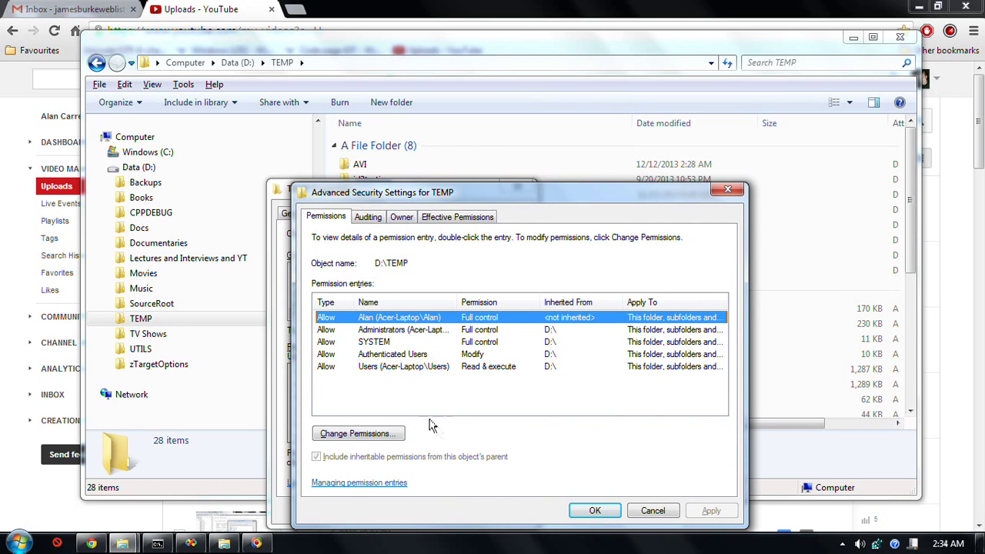
pyautogui.click(654, 511)
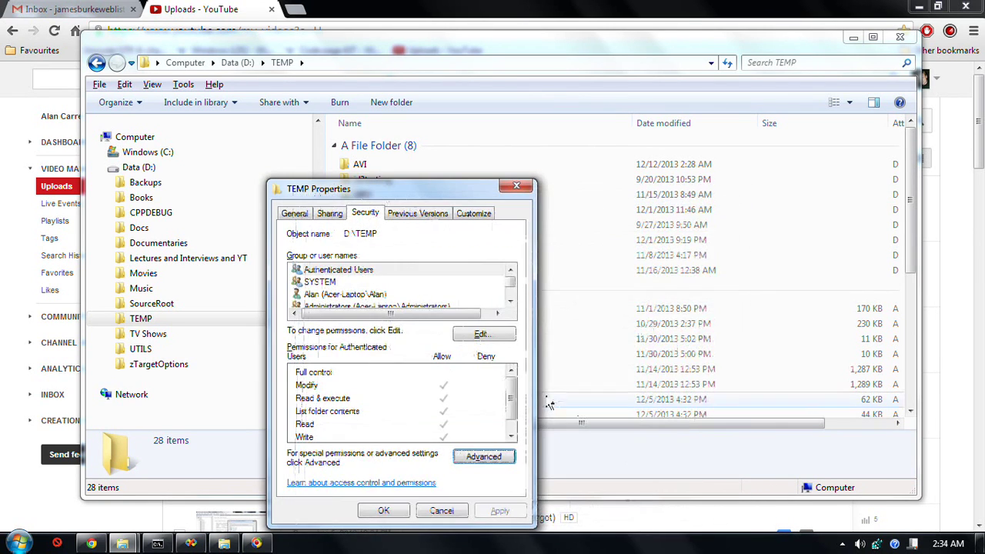
# Open TEMP's advanced permission entries for changes, turn off inheritance from the parent and remove the inherited permissions.
pyautogui.click(493, 462)
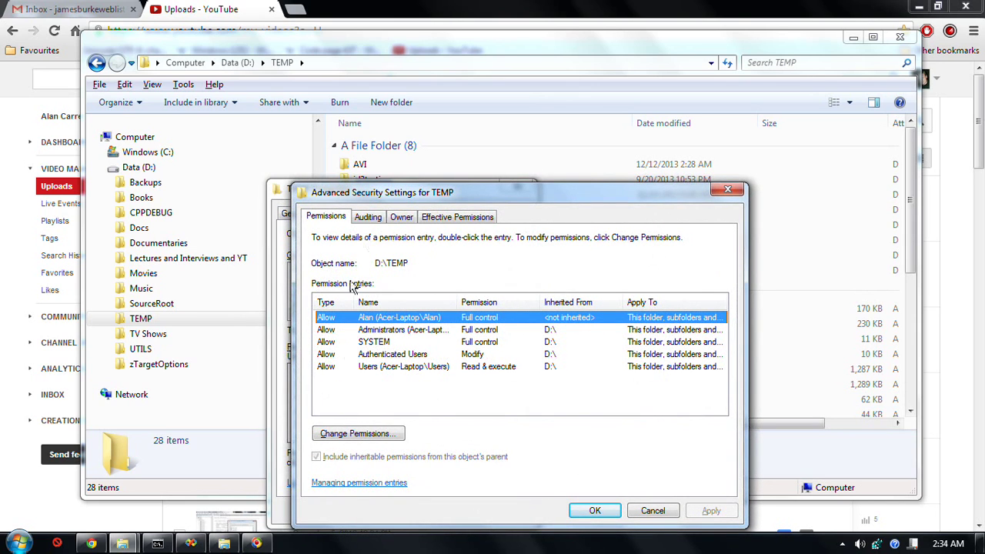
pyautogui.click(355, 433)
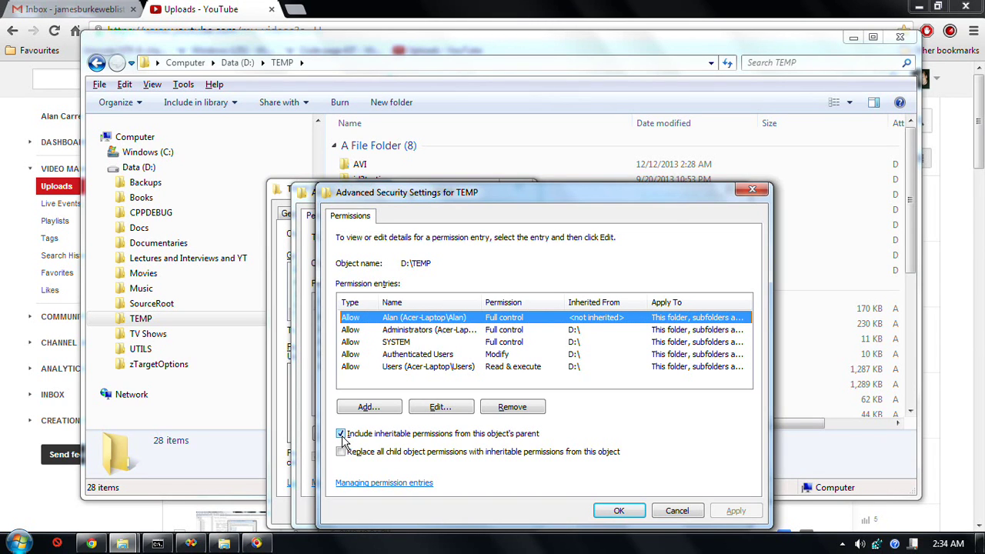
pyautogui.click(341, 434)
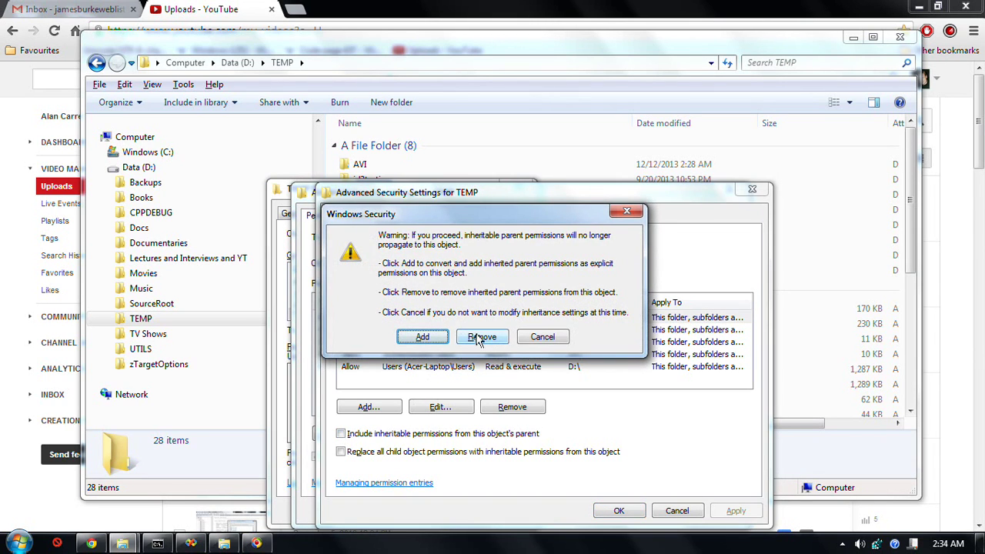
pyautogui.click(478, 339)
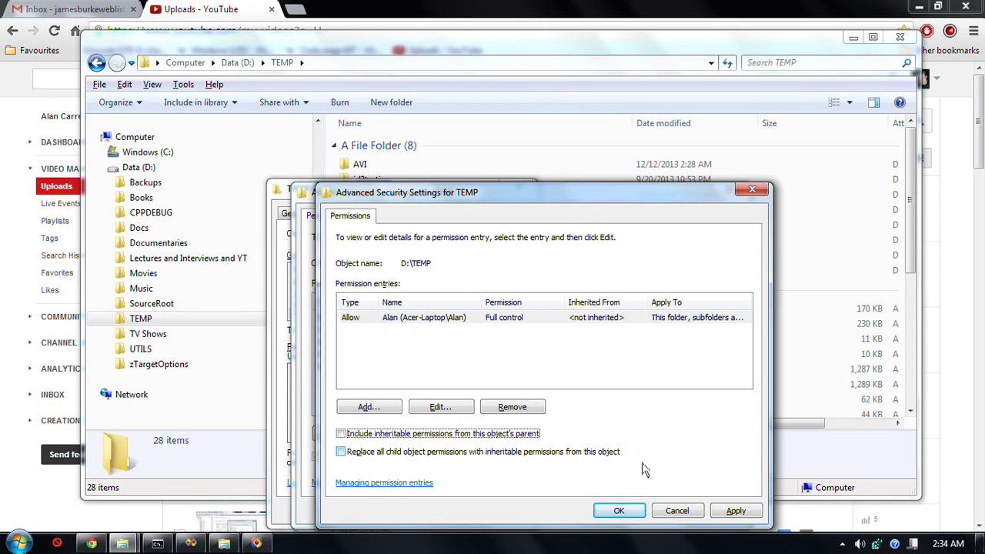
# Replace all child object permissions with the inheritable permissions from TEMP and apply the change.
pyautogui.click(342, 452)
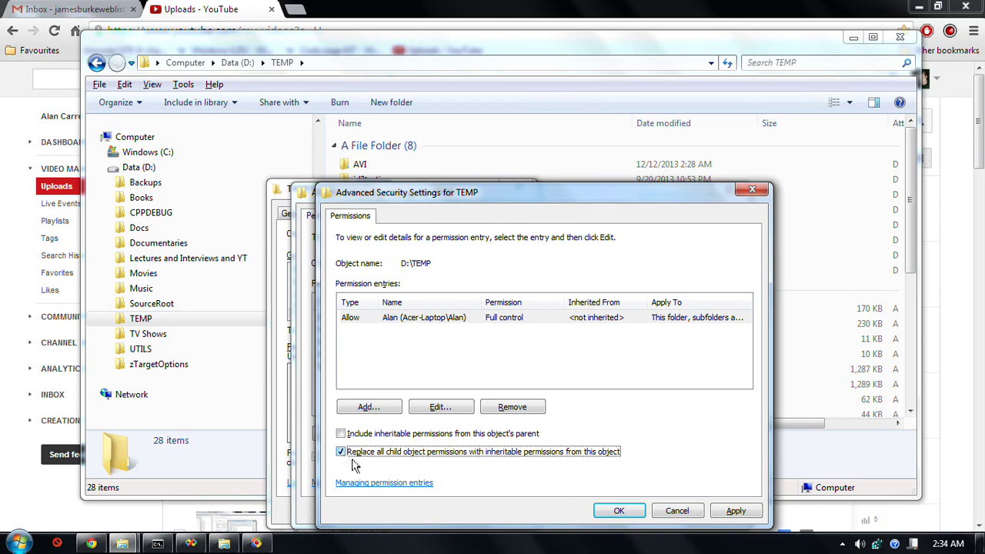
pyautogui.click(731, 511)
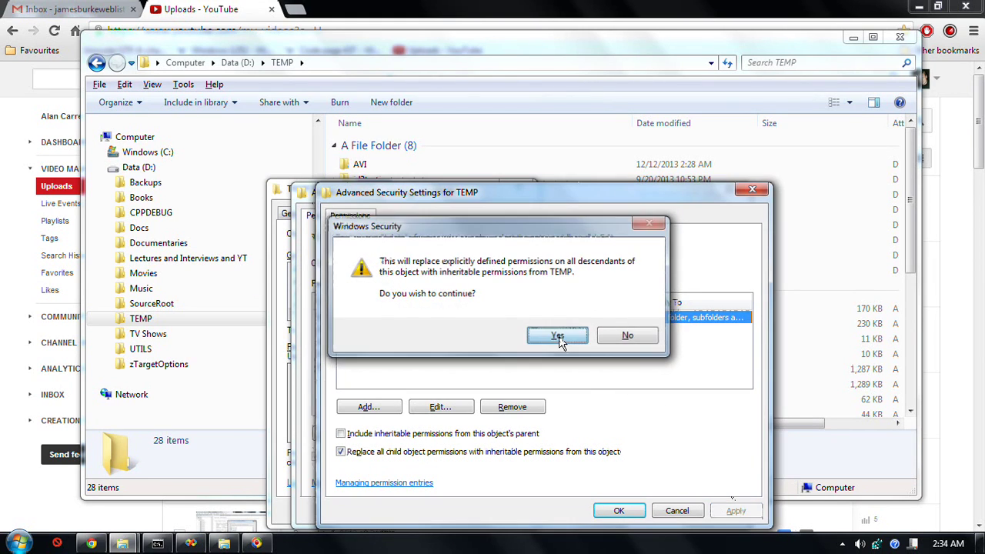
pyautogui.click(557, 337)
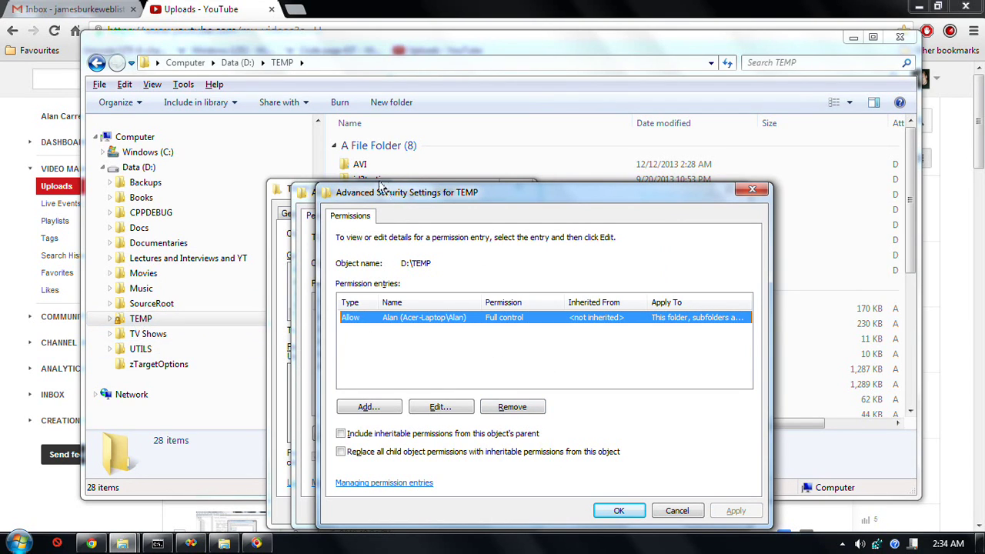
# Expand TEMP in the folder tree, look through its files and return to its advanced security settings.
pyautogui.click(110, 321)
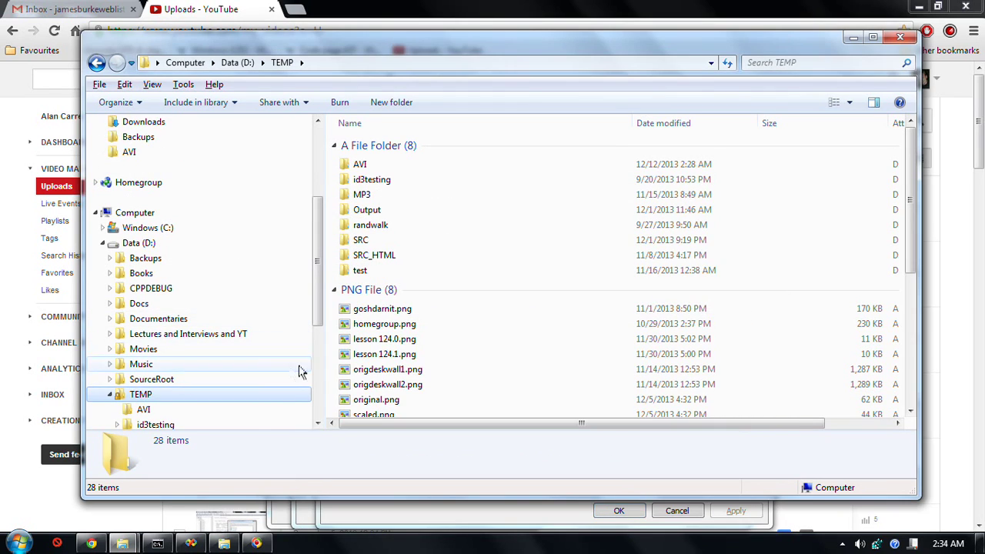
pyautogui.click(428, 399)
pyautogui.scroll(-4, 422, 378)
pyautogui.scroll(-2, 421, 378)
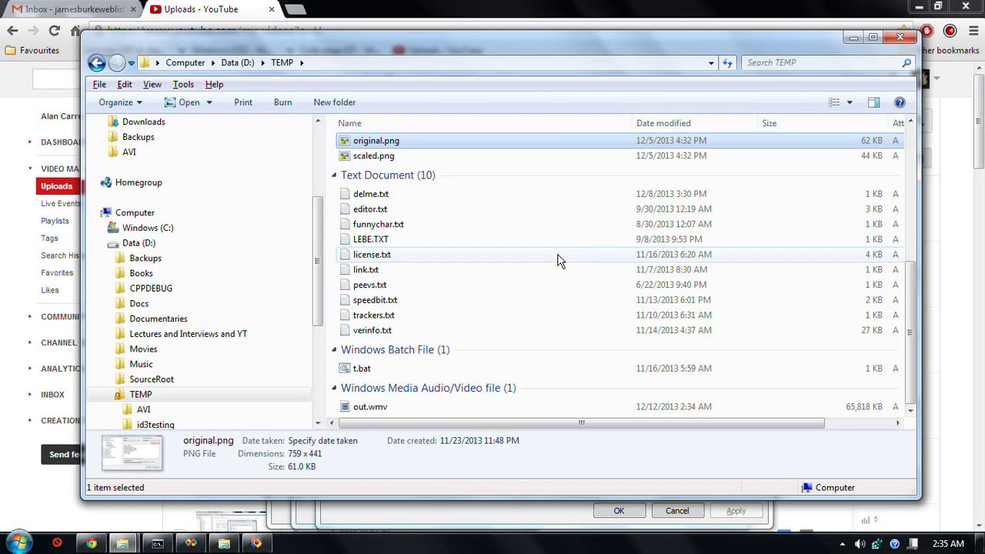
pyautogui.hotkey('alt', 'Tab')
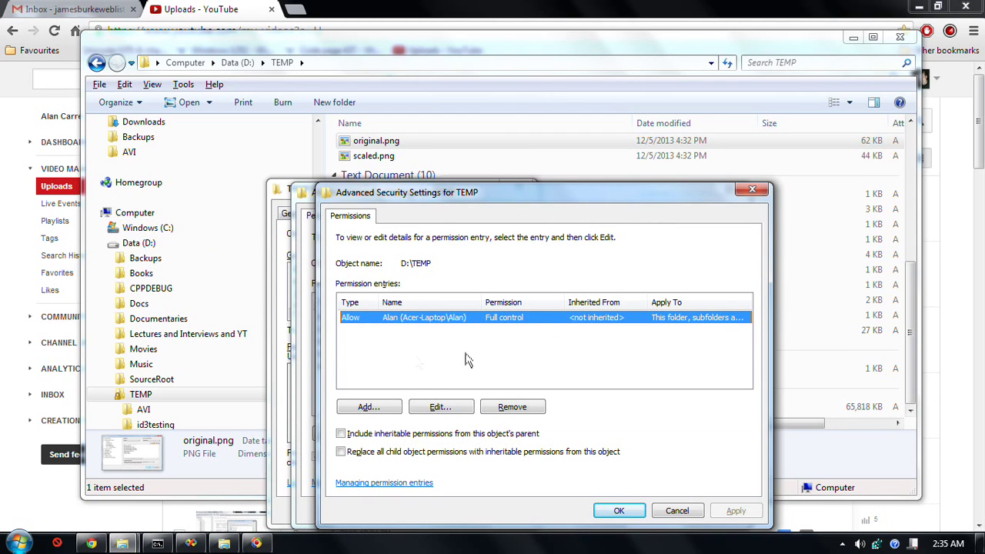
# Close TEMP's advanced security settings and add SYSTEM, found among the computer's users and groups, to the permissions list.
pyautogui.click(620, 513)
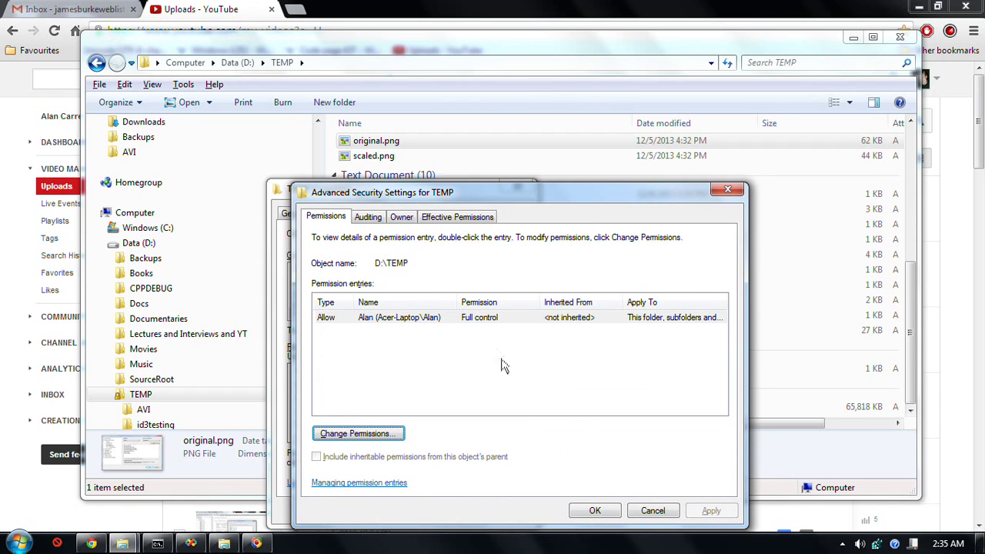
pyautogui.click(595, 511)
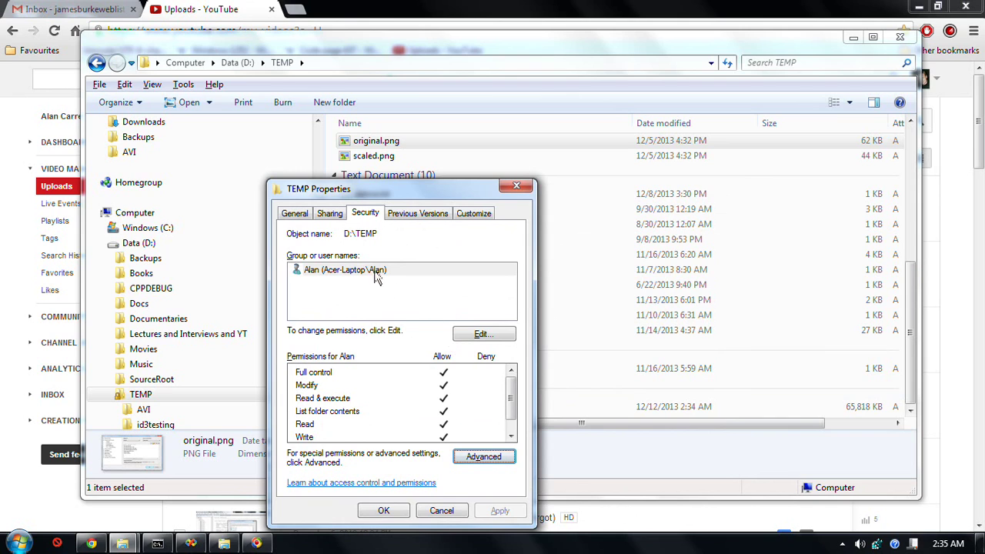
pyautogui.click(478, 341)
pyautogui.click(451, 376)
pyautogui.click(349, 391)
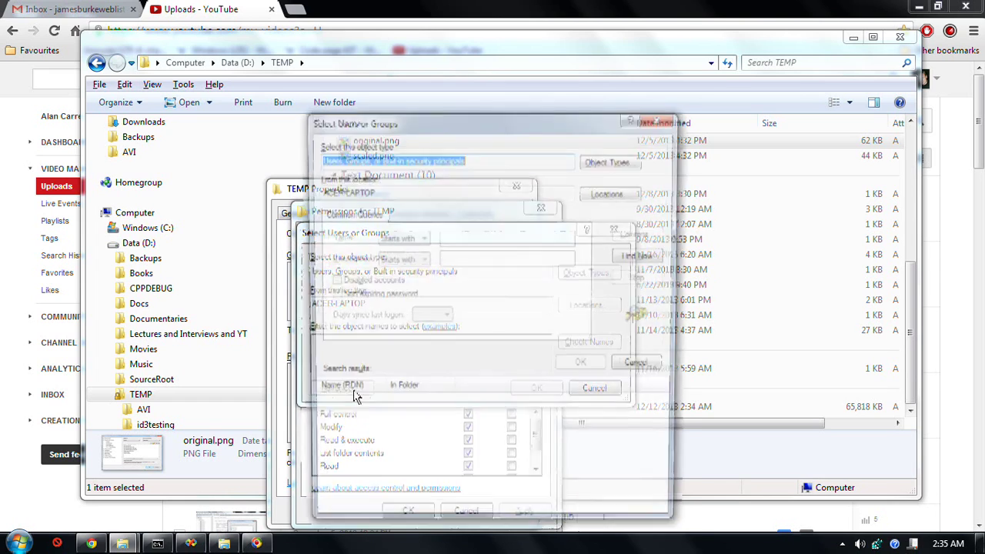
pyautogui.click(642, 256)
pyautogui.click(375, 467)
pyautogui.scroll(-5, 370, 484)
pyautogui.click(363, 480)
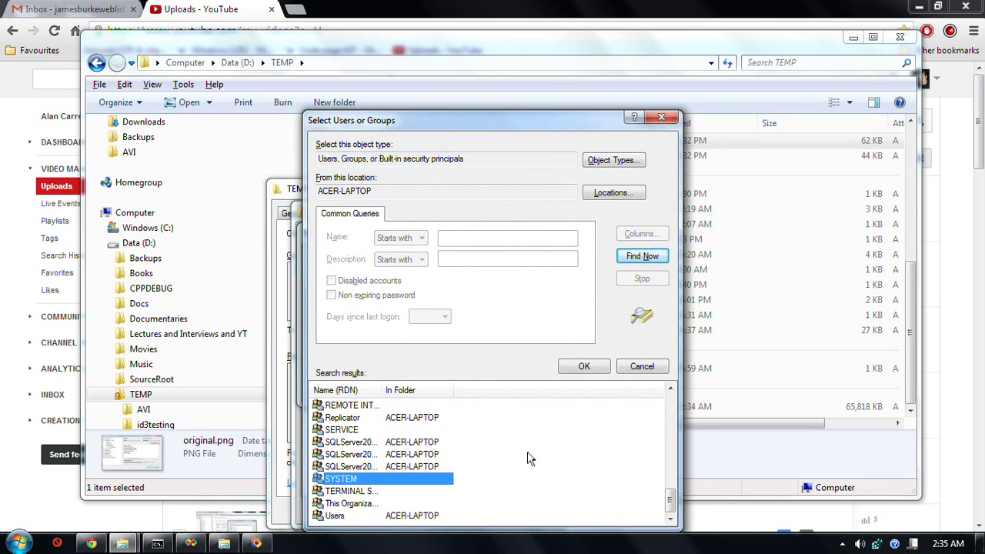
pyautogui.click(584, 366)
pyautogui.click(537, 388)
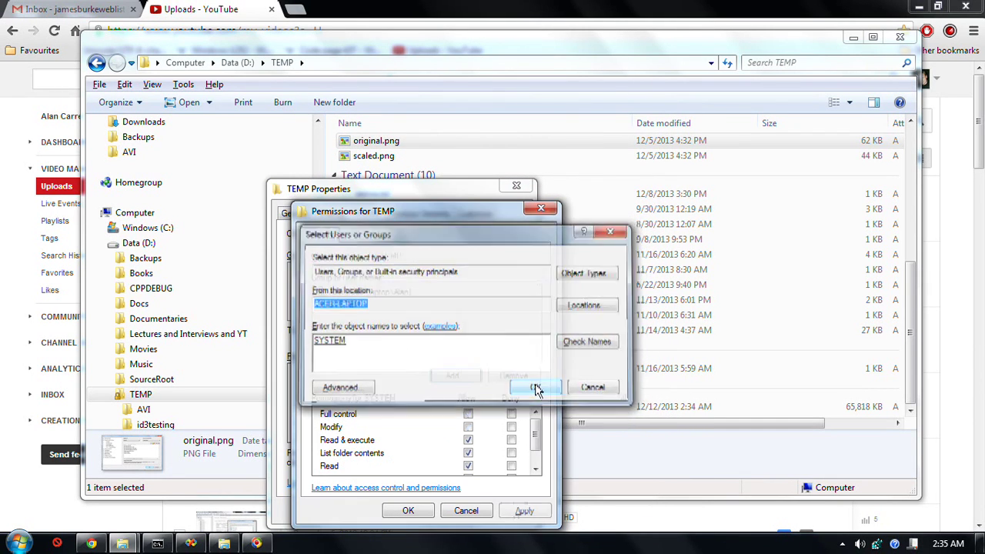
# Allow SYSTEM Full control of TEMP, apply the permission and close the permissions dialog.
pyautogui.click(468, 415)
pyautogui.click(524, 510)
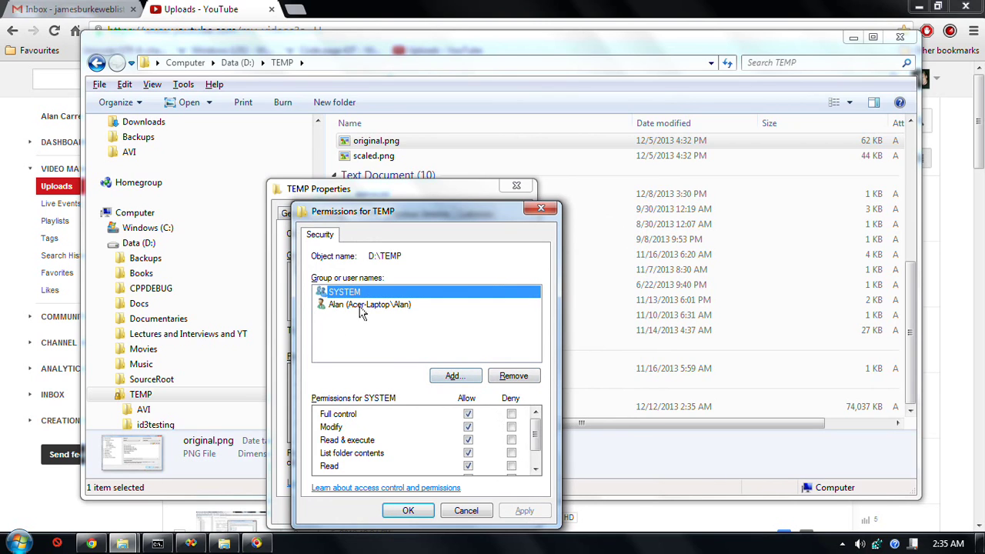
pyautogui.click(408, 510)
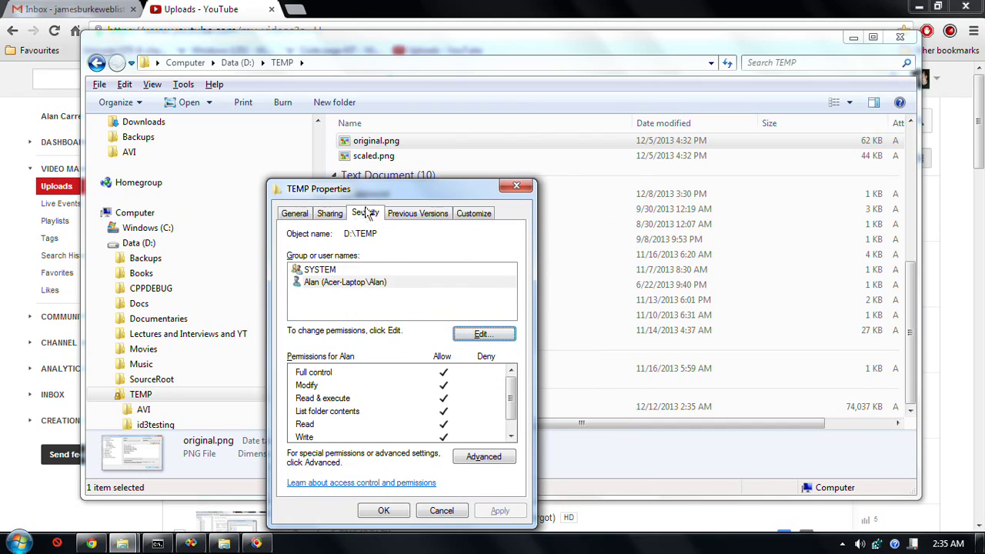
# Move the TEMP properties window clear of the file list and compare the permissions of SYSTEM and the personal account.
pyautogui.moveTo(376, 194); pyautogui.dragTo(528, 149)
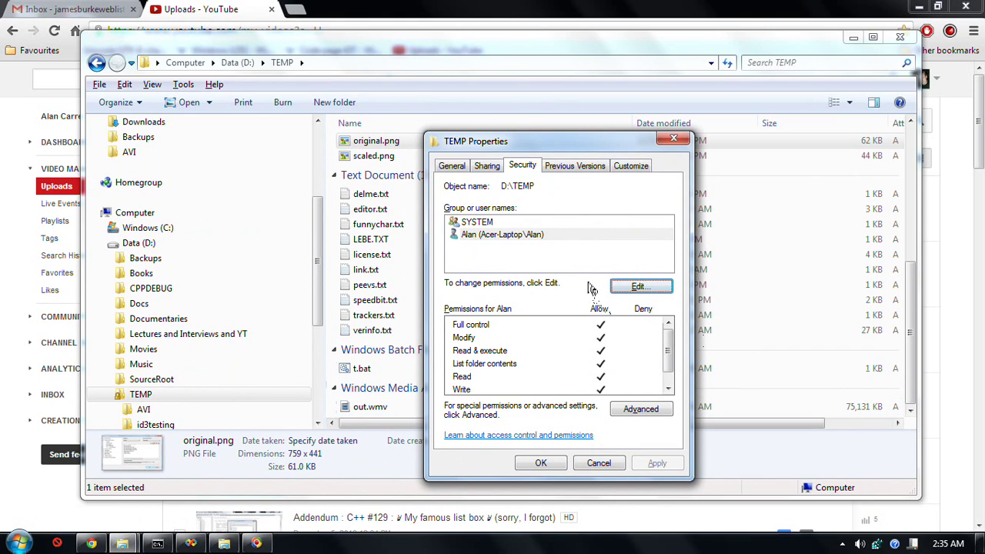
pyautogui.click(504, 223)
pyautogui.click(507, 235)
pyautogui.click(511, 226)
pyautogui.click(509, 238)
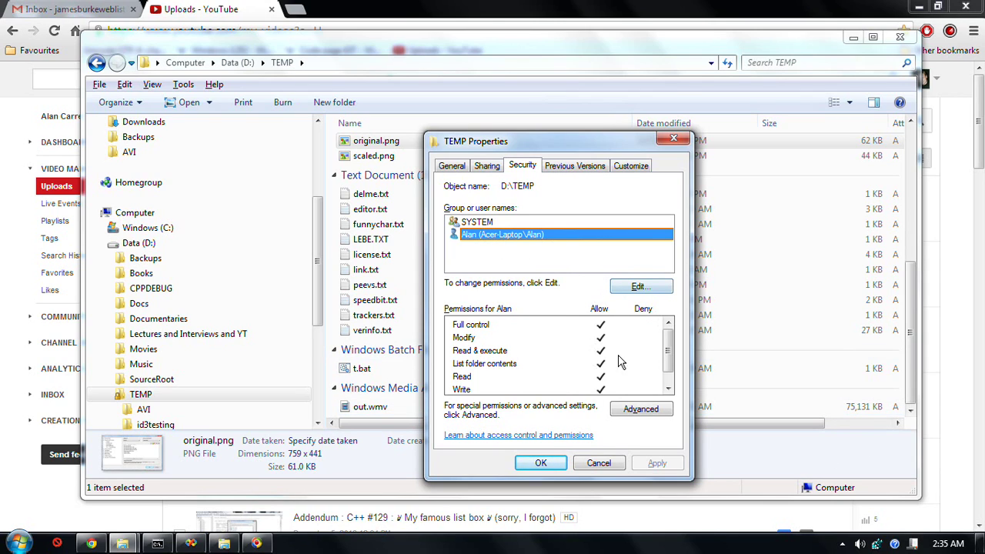
# Add the Administrators group, found among the computer's users and groups, to TEMP's permissions list.
pyautogui.click(639, 286)
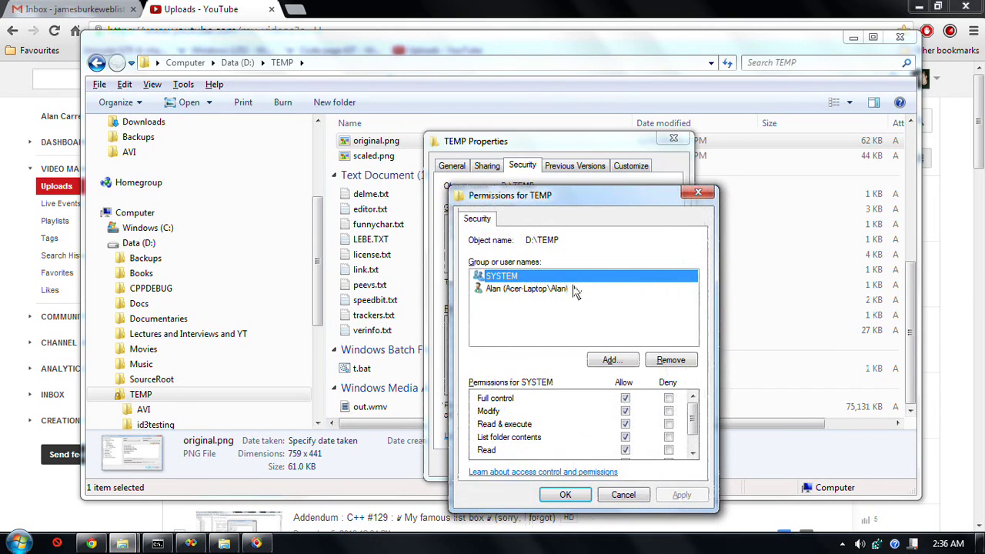
pyautogui.click(610, 360)
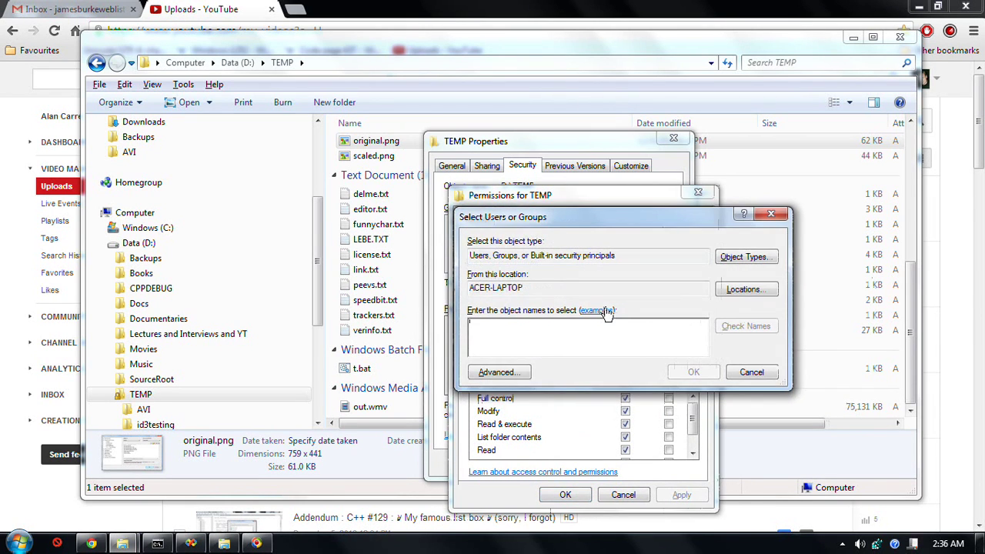
pyautogui.click(744, 291)
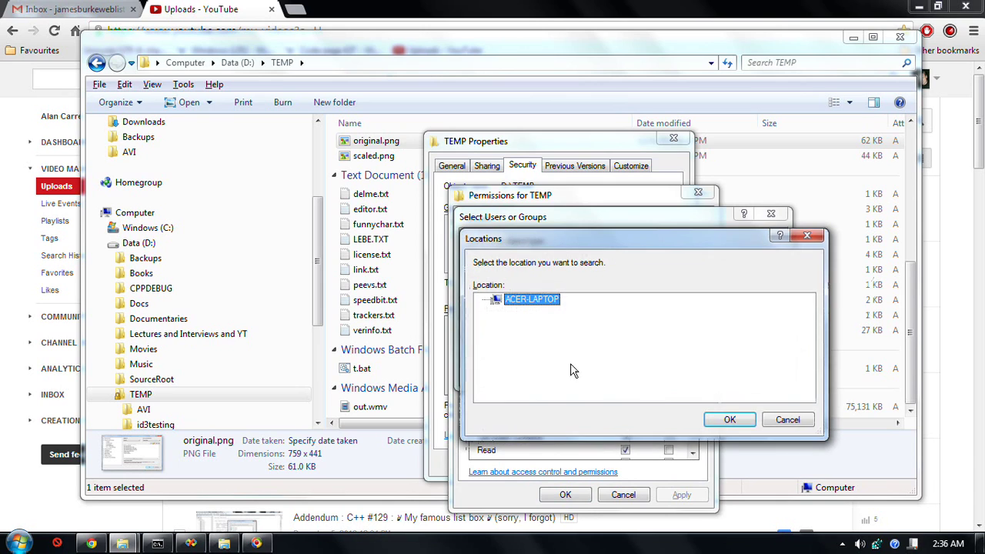
pyautogui.click(787, 420)
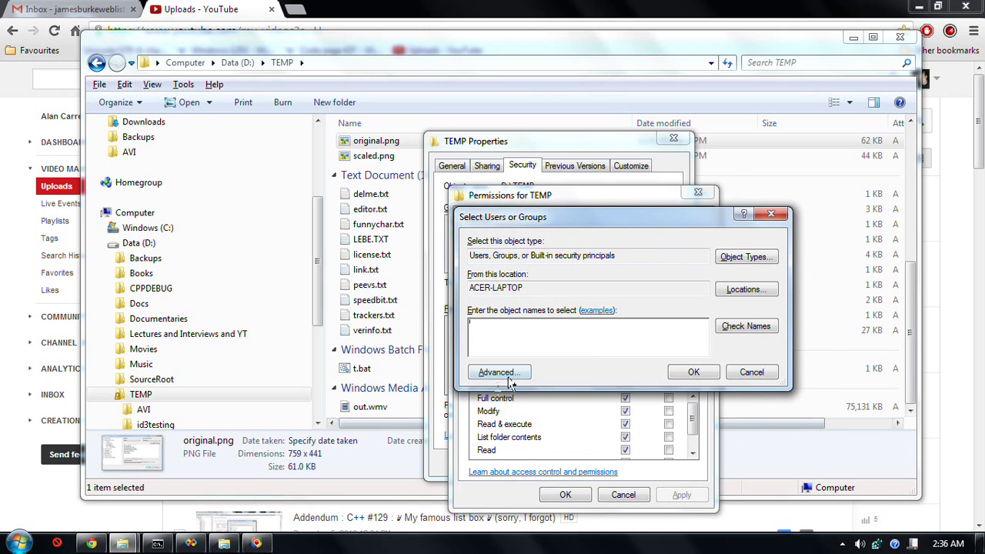
pyautogui.click(500, 372)
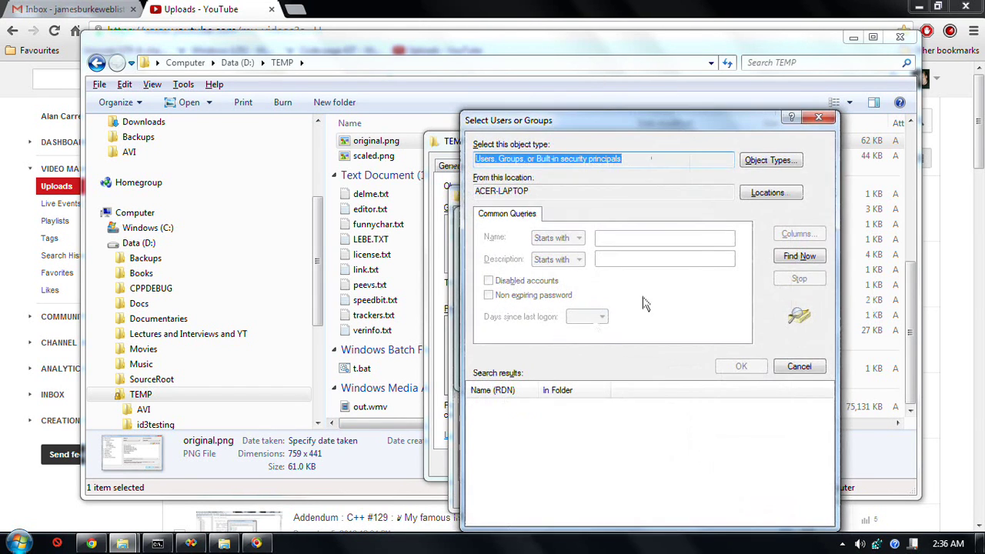
pyautogui.click(800, 259)
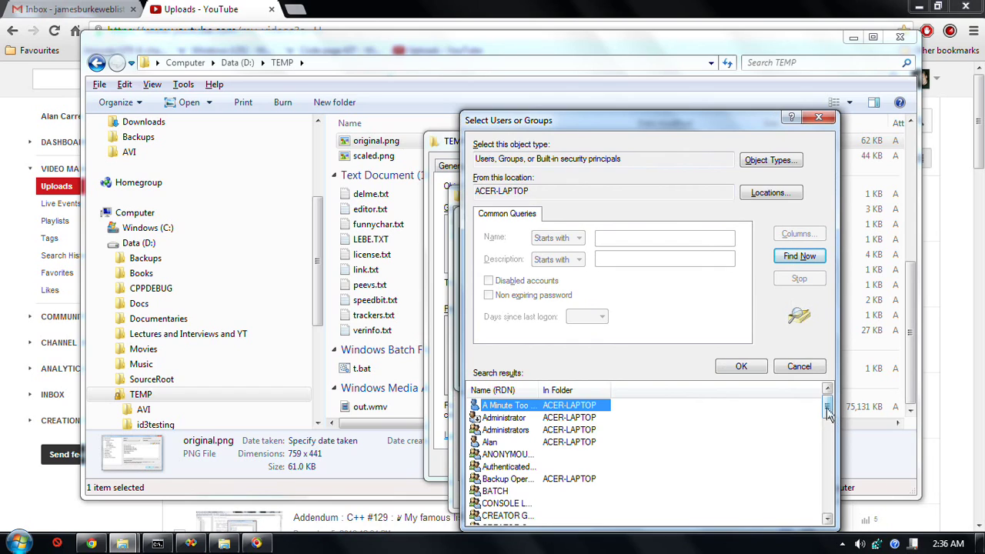
pyautogui.click(504, 430)
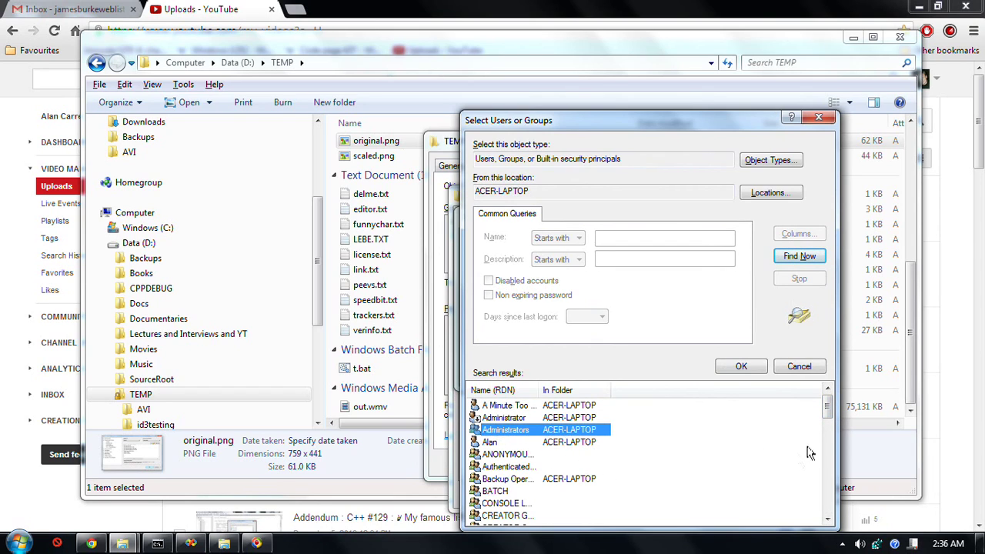
pyautogui.moveTo(828, 414); pyautogui.dragTo(839, 462)
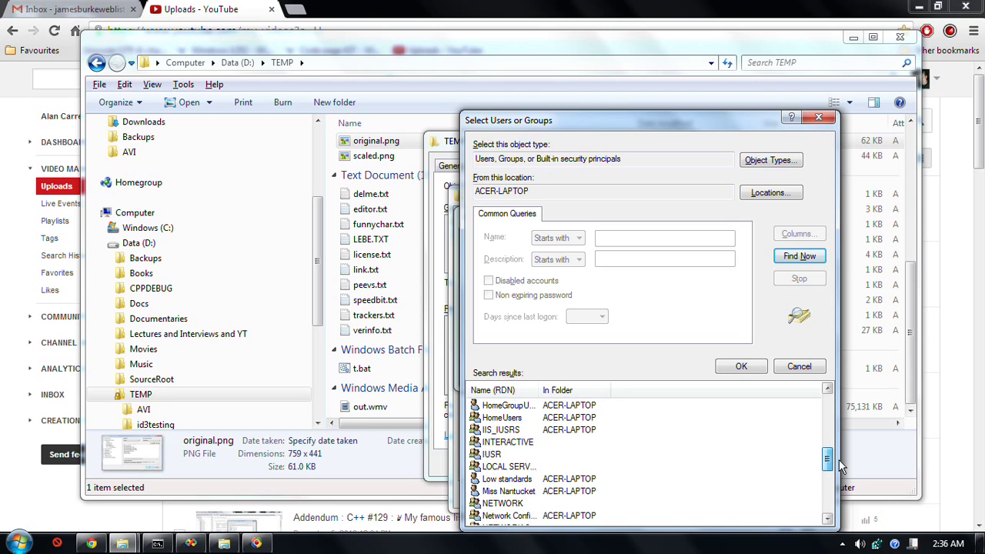
pyautogui.moveTo(840, 466); pyautogui.dragTo(841, 393)
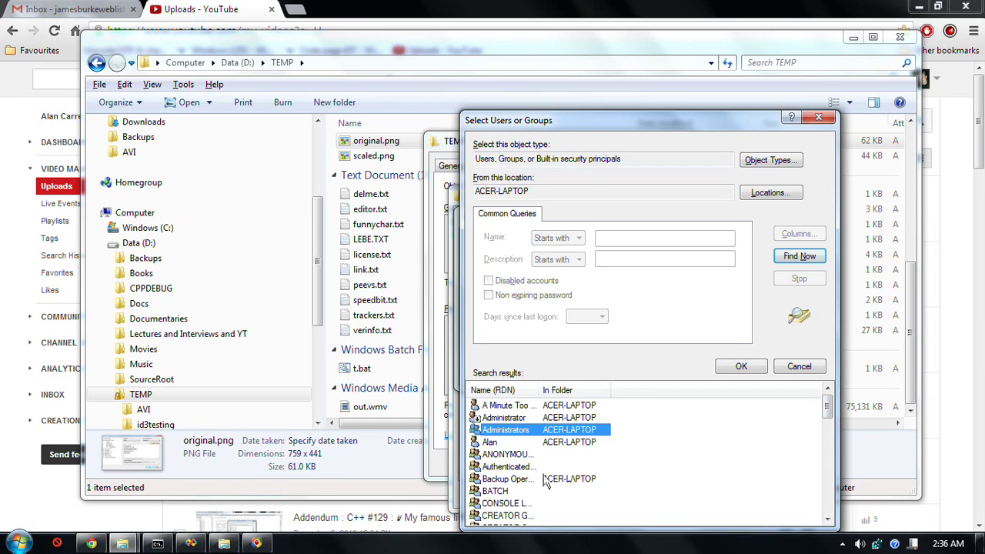
pyautogui.click(741, 365)
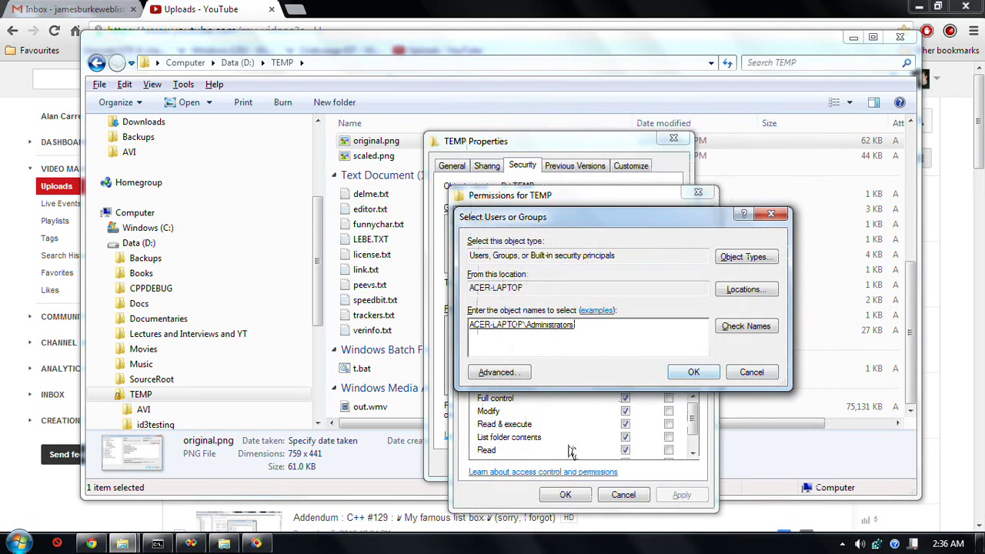
pyautogui.click(693, 373)
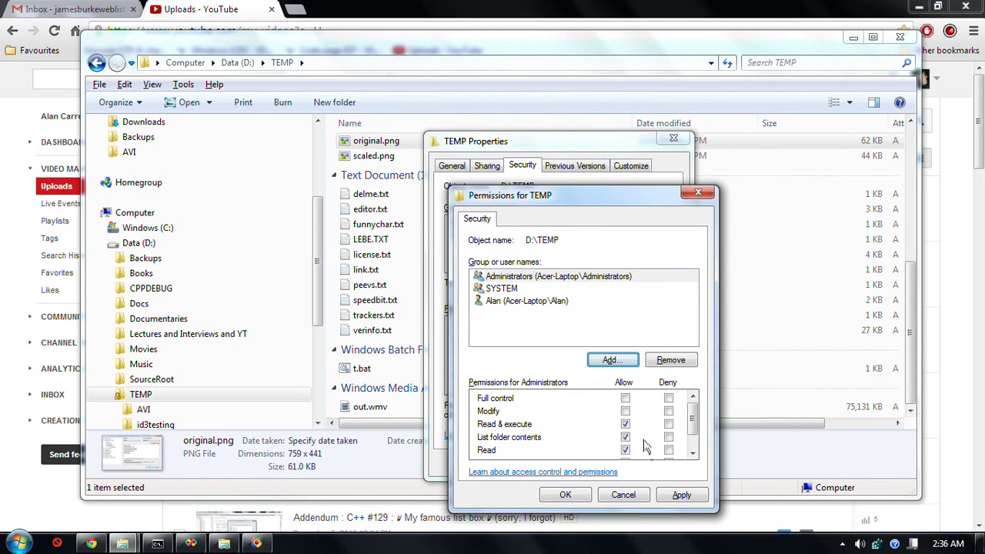
# Allow Administrators Full control of TEMP, apply the permission and close the permissions dialog.
pyautogui.click(624, 398)
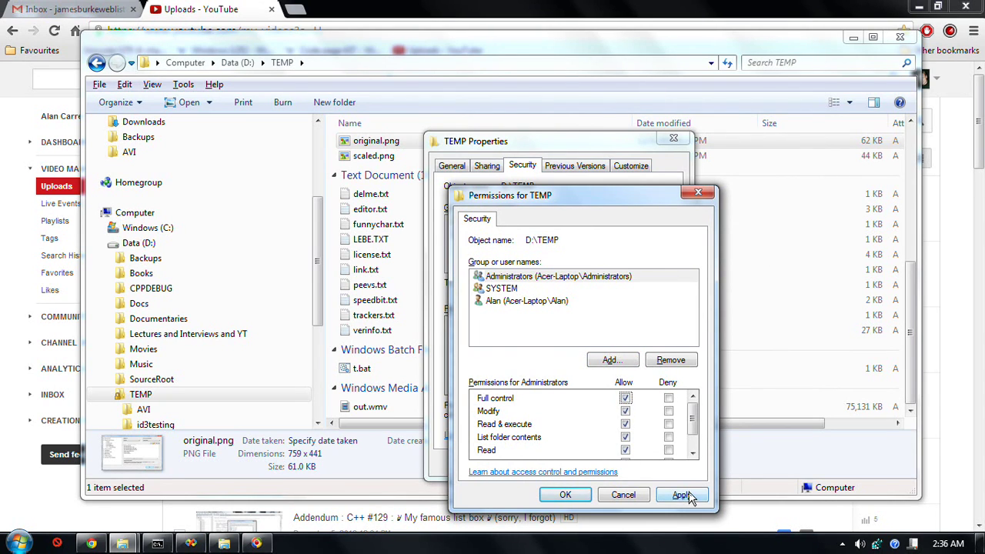
pyautogui.click(681, 494)
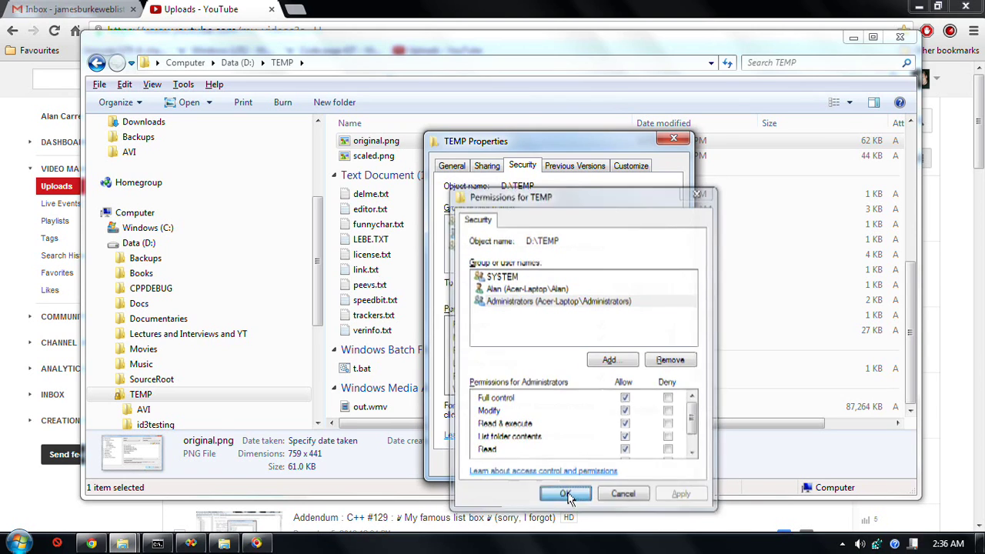
pyautogui.click(565, 495)
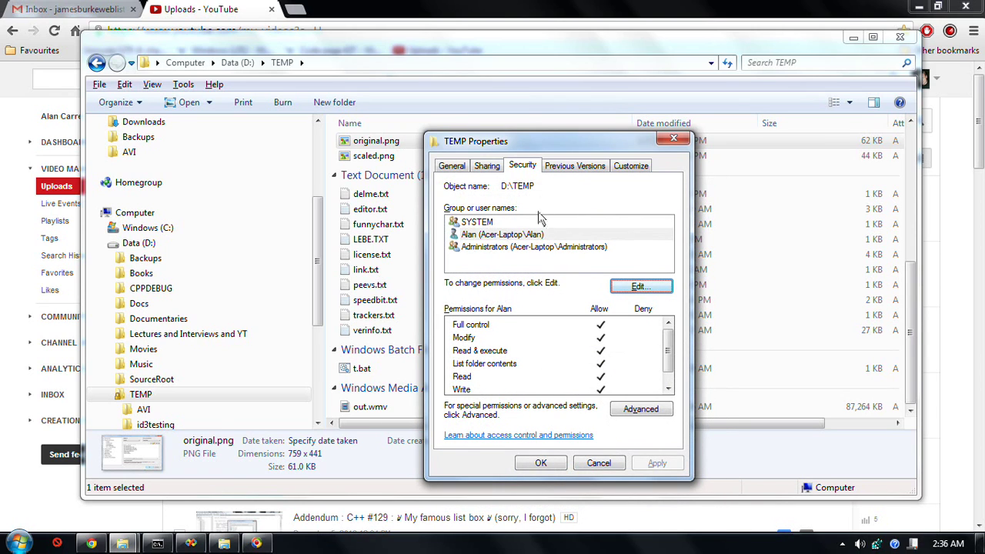
# In TEMP's advanced security settings, edit the Administrators permission entry to deny Delete.
pyautogui.click(640, 408)
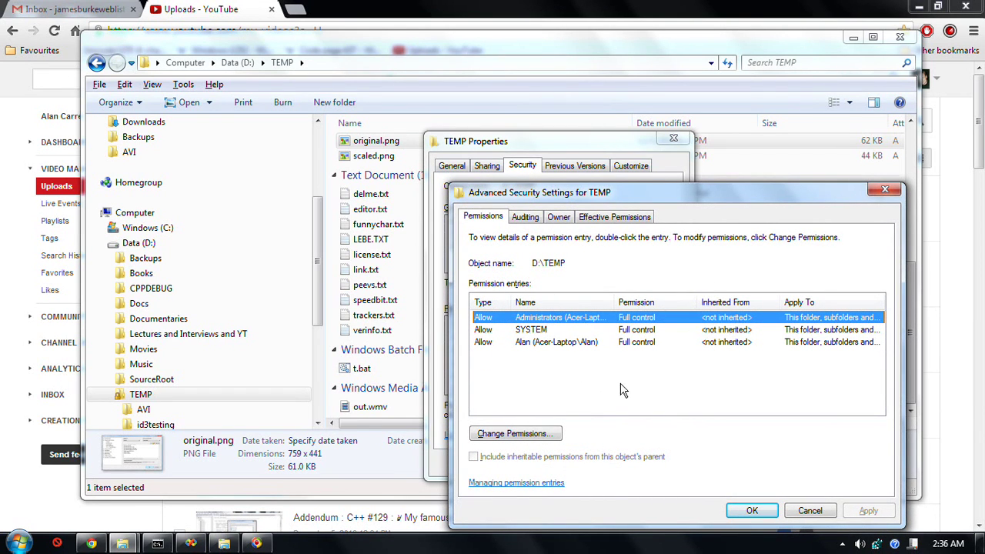
pyautogui.click(581, 344)
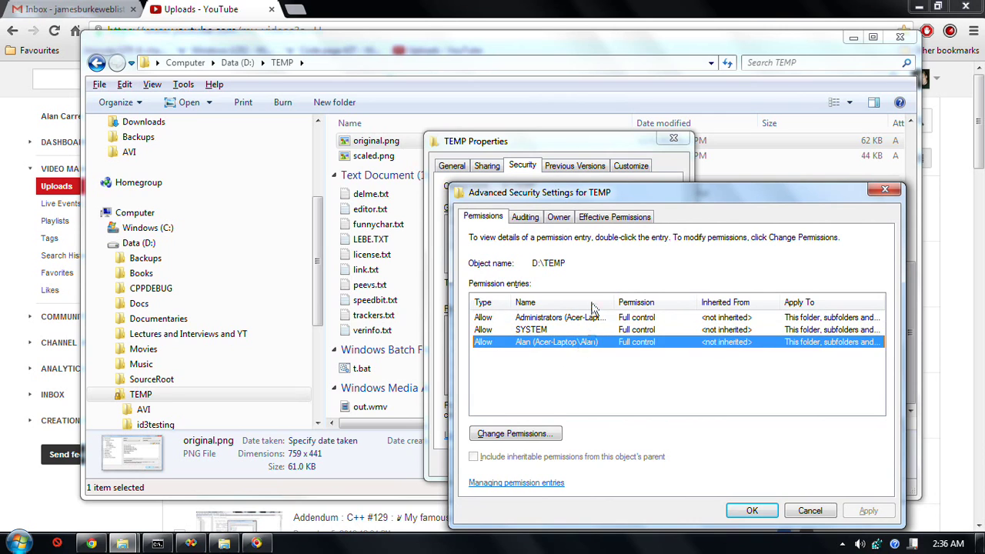
pyautogui.click(515, 434)
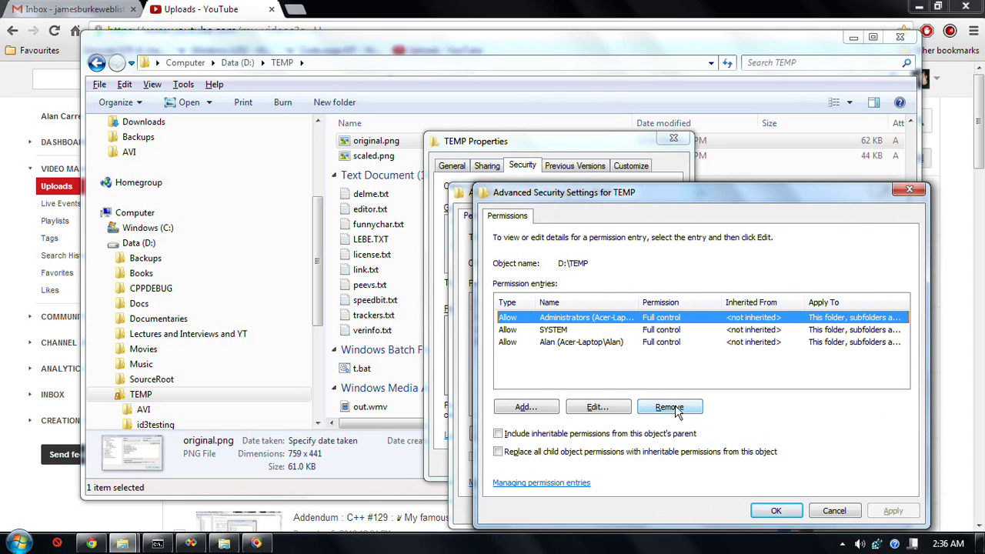
pyautogui.click(591, 407)
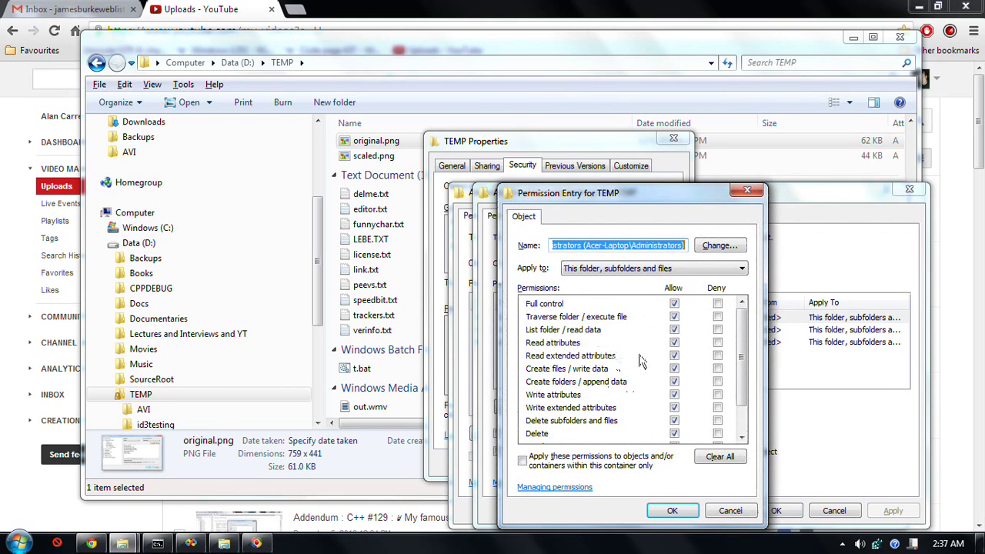
pyautogui.click(719, 434)
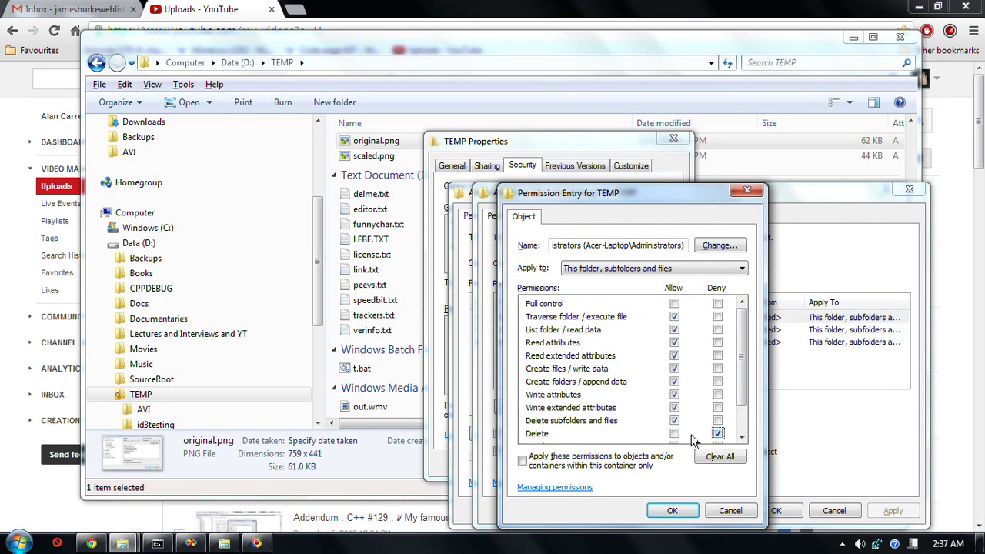
pyautogui.scroll(-1, 743, 413)
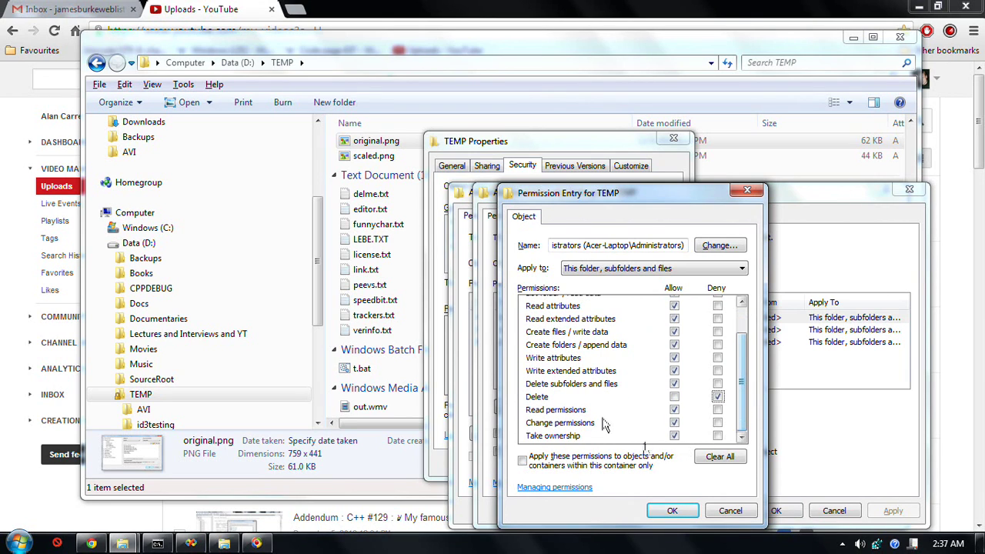
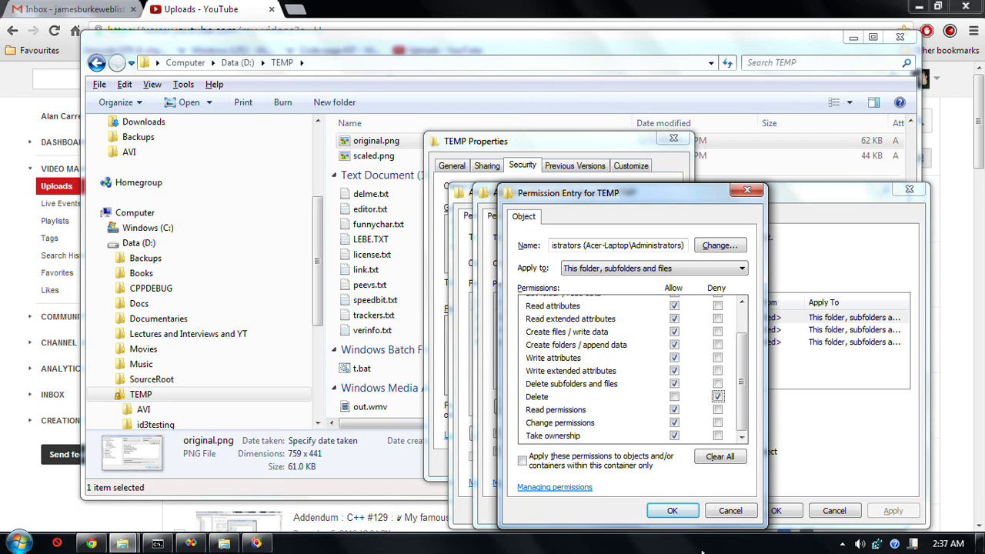
pyautogui.click(674, 511)
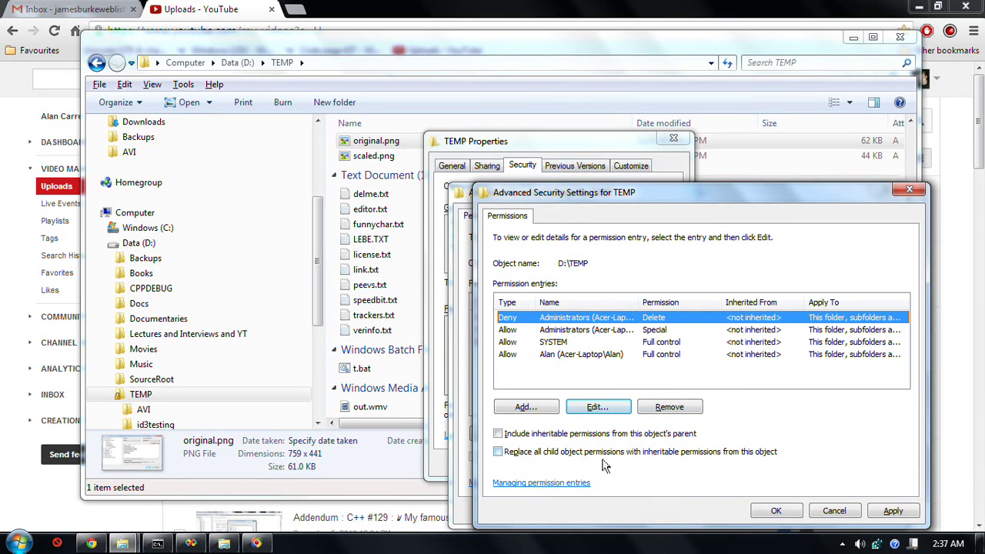
# Include inheritable permissions from TEMP's parent, replace all child object permissions, and apply both with confirmation.
pyautogui.click(613, 455)
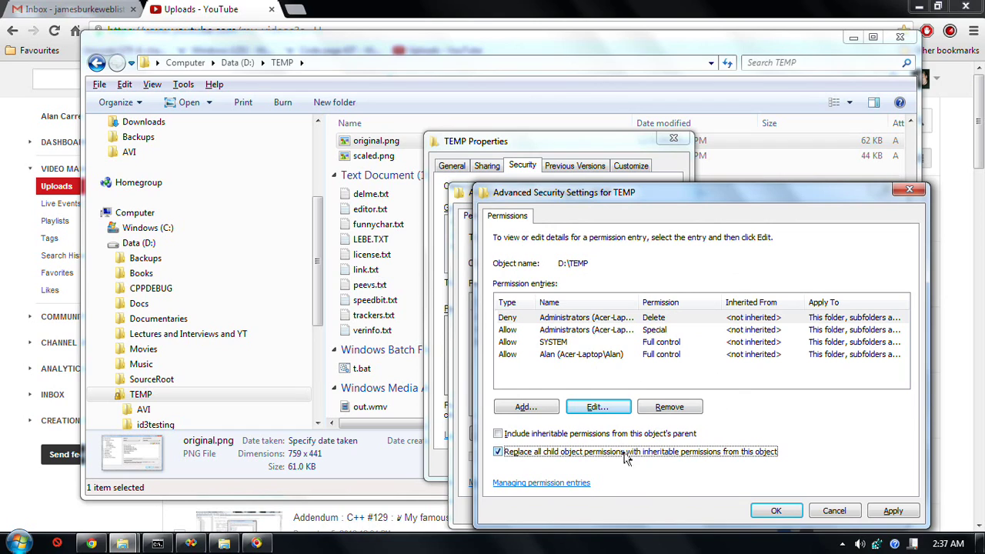
pyautogui.click(575, 436)
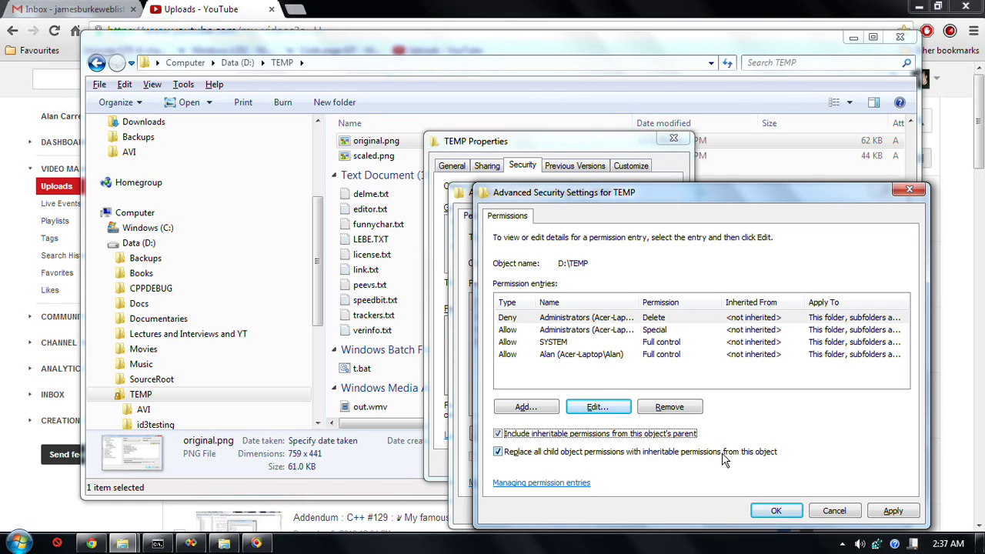
pyautogui.click(892, 511)
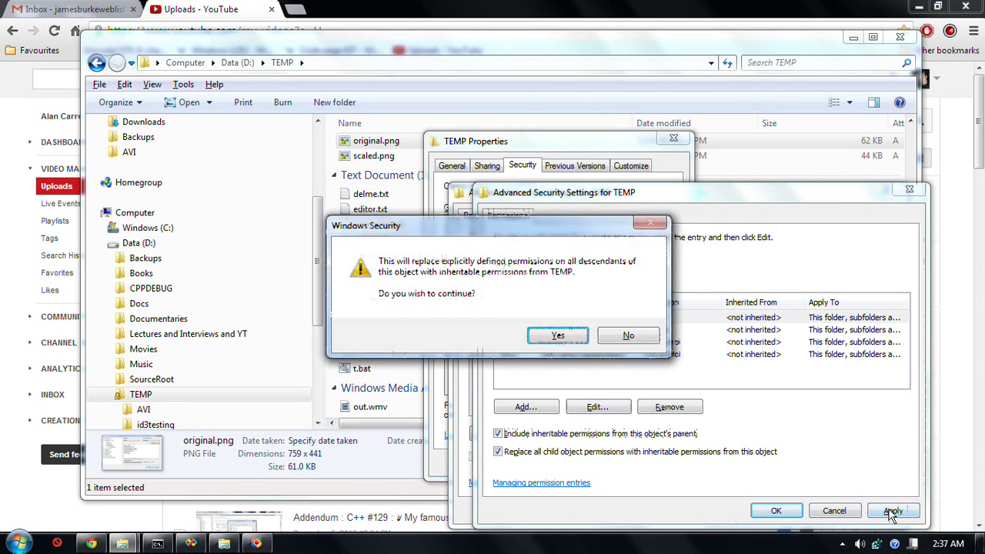
pyautogui.click(557, 337)
pyautogui.click(560, 342)
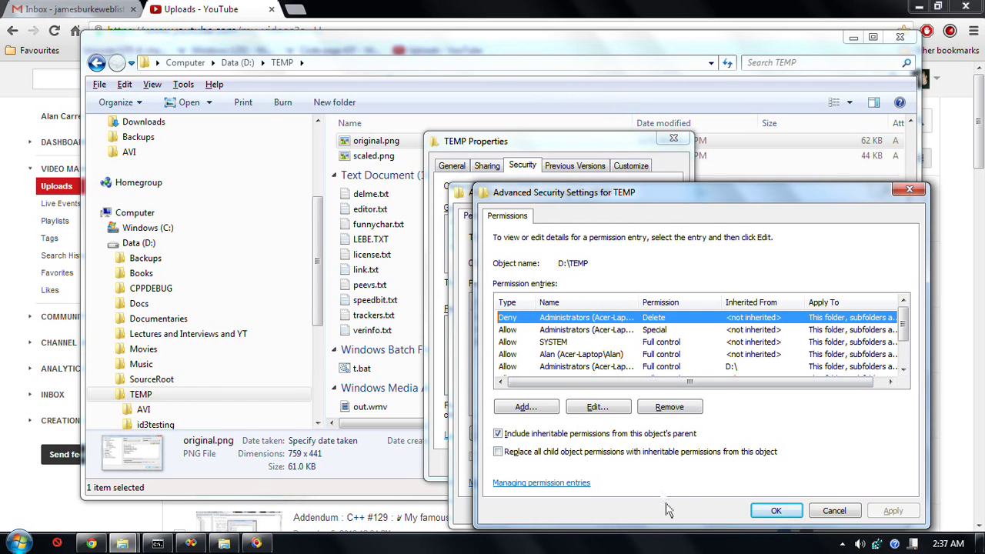
pyautogui.click(762, 512)
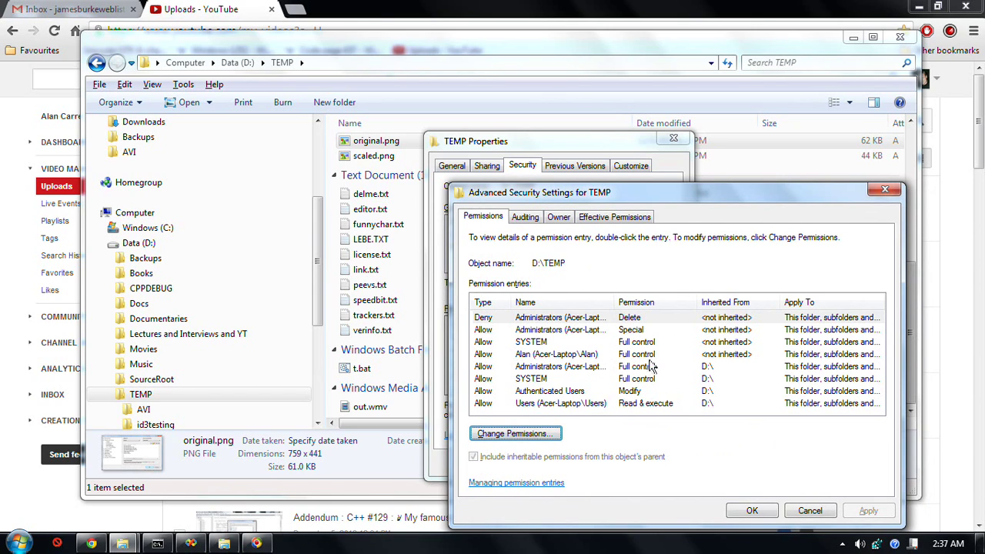
# Reposition TEMP's advanced security settings window and widen the Name column to examine the Administrators entries.
pyautogui.moveTo(670, 193); pyautogui.dragTo(581, 156)
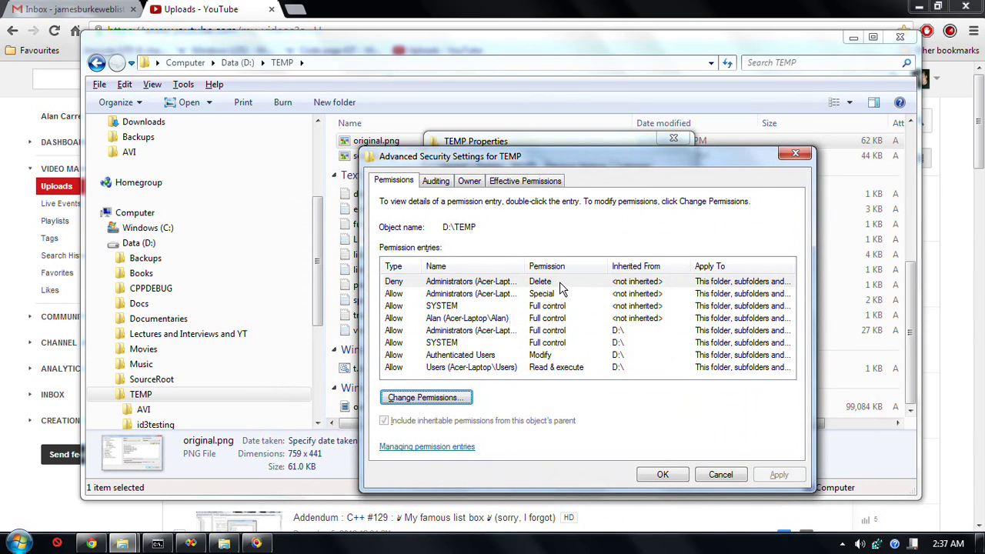
pyautogui.click(560, 284)
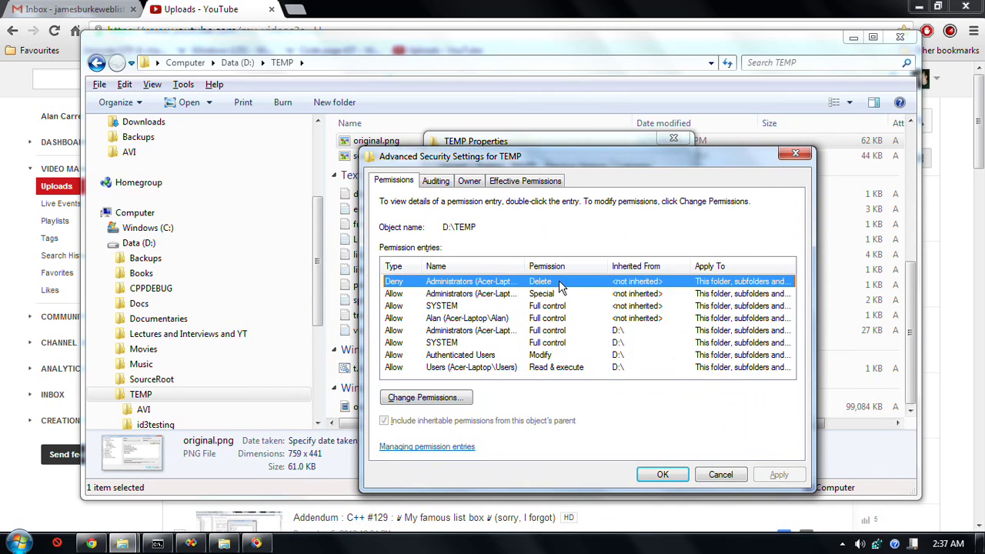
pyautogui.moveTo(528, 266); pyautogui.dragTo(589, 273)
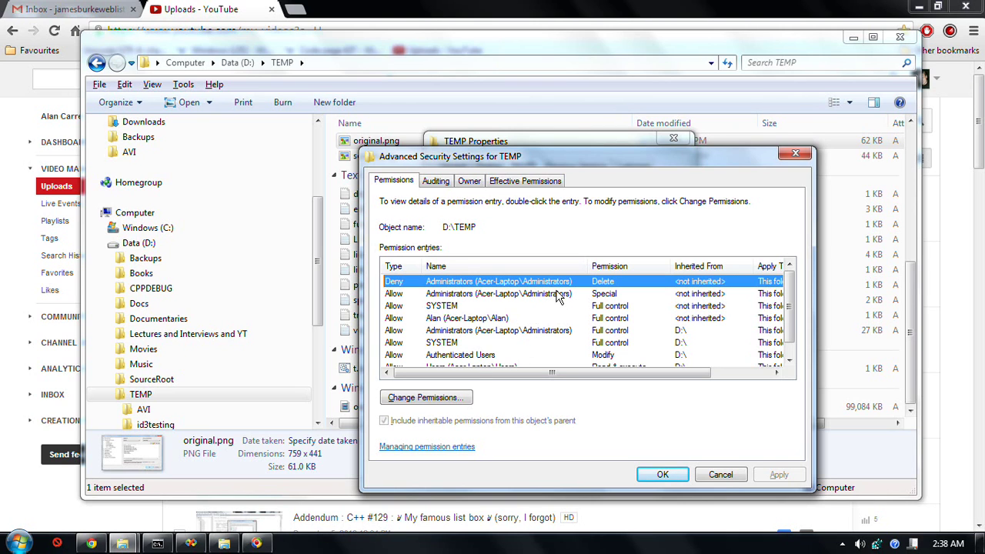
# Remove the Deny Delete and Special entries of Administrators and the non-inherited SYSTEM entry from TEMP's permission entries.
pyautogui.click(458, 399)
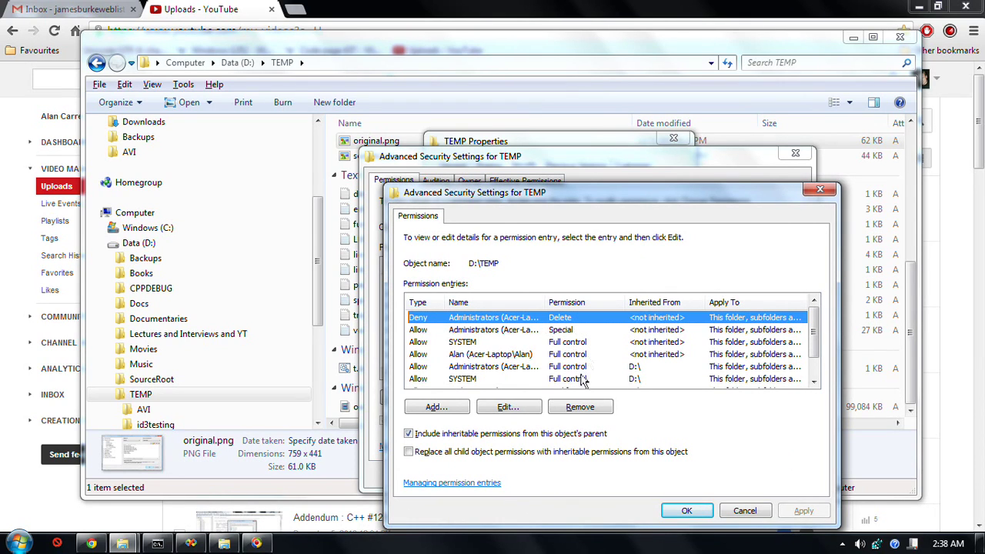
pyautogui.click(585, 407)
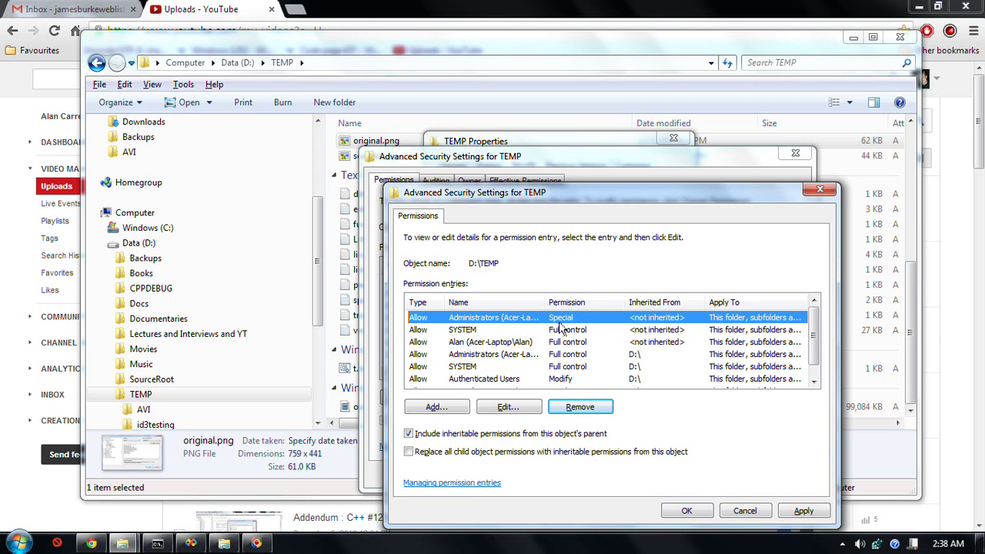
pyautogui.click(579, 406)
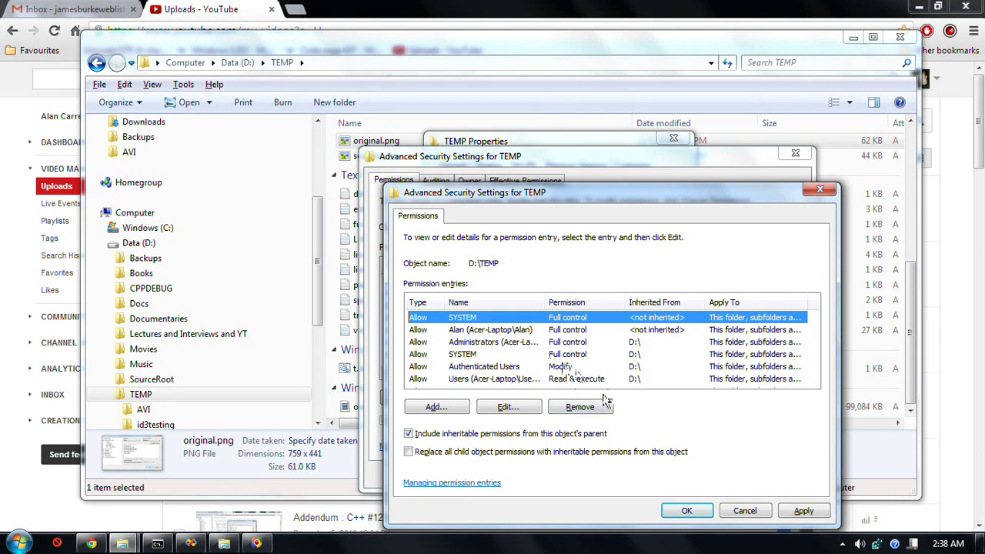
pyautogui.click(579, 407)
# Deny Delete in the user account's non-inherited TEMP permission entry and apply it, replacing all child object permissions with confirmation.
pyautogui.click(514, 408)
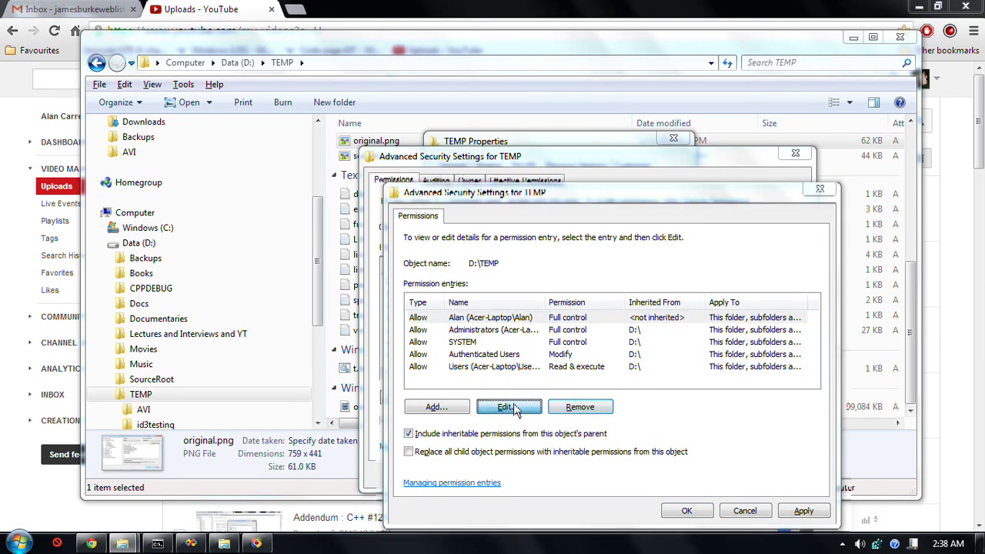
pyautogui.click(631, 433)
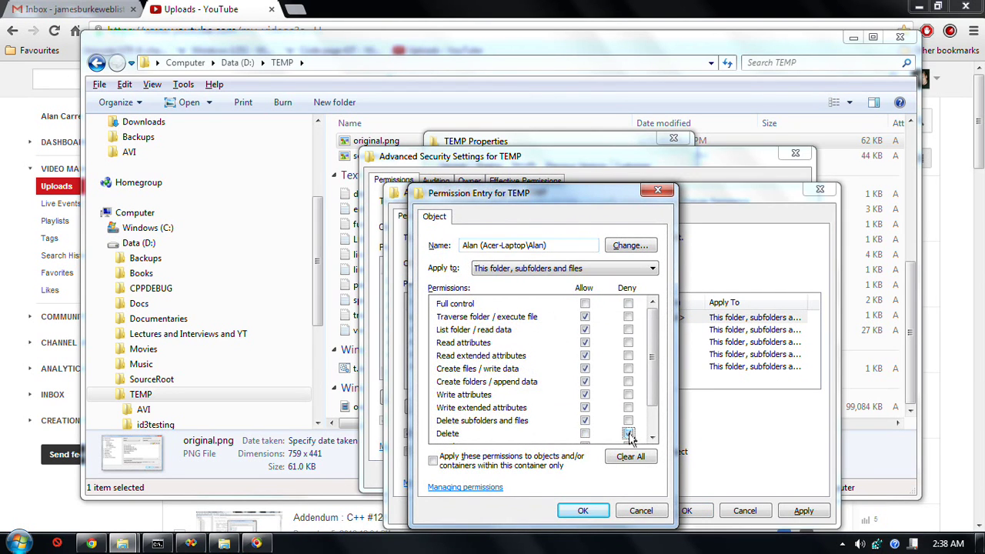
pyautogui.click(583, 511)
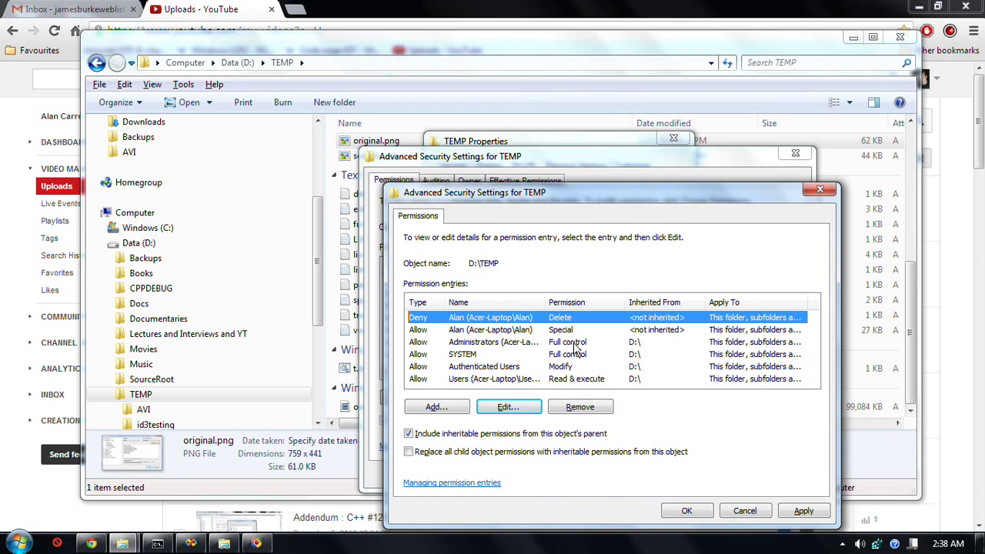
pyautogui.click(596, 452)
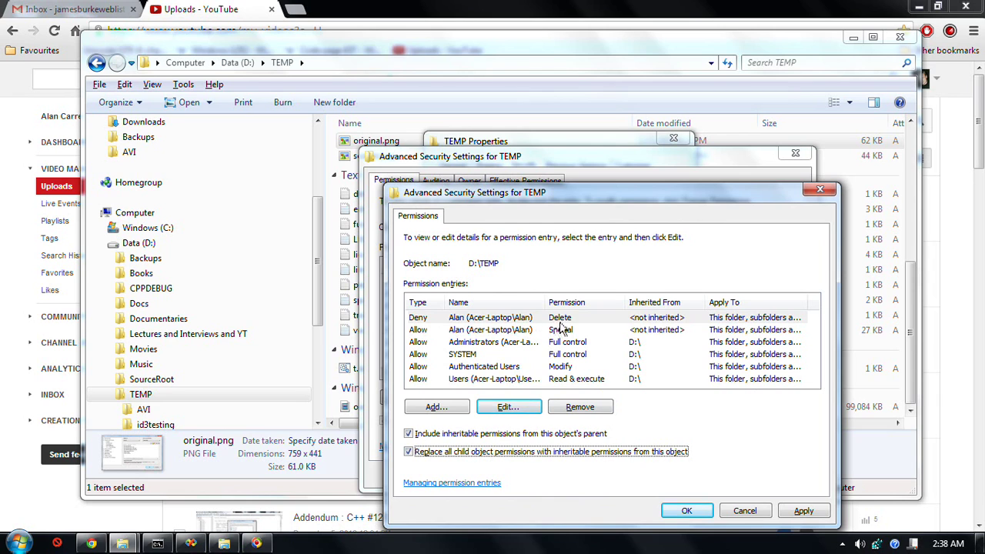
pyautogui.click(800, 512)
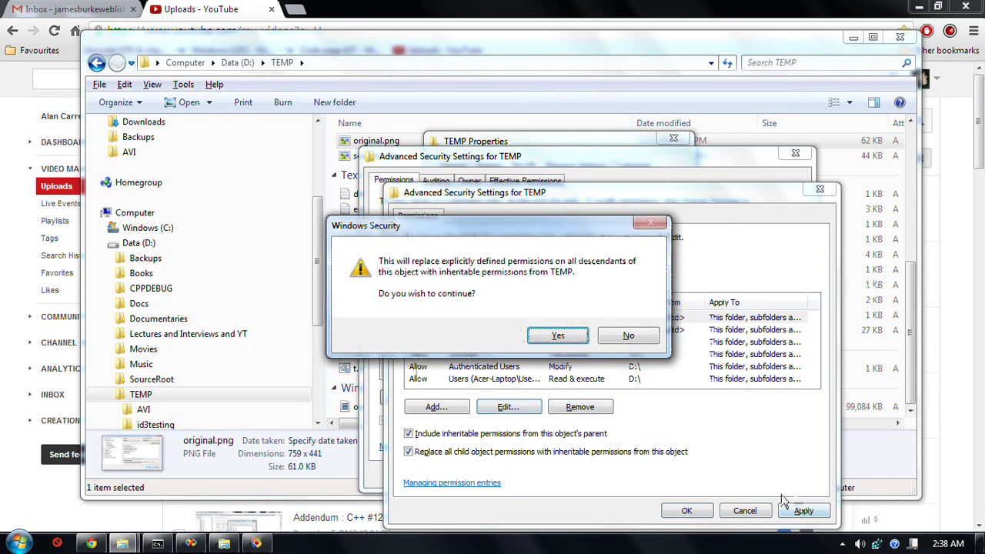
pyautogui.click(552, 338)
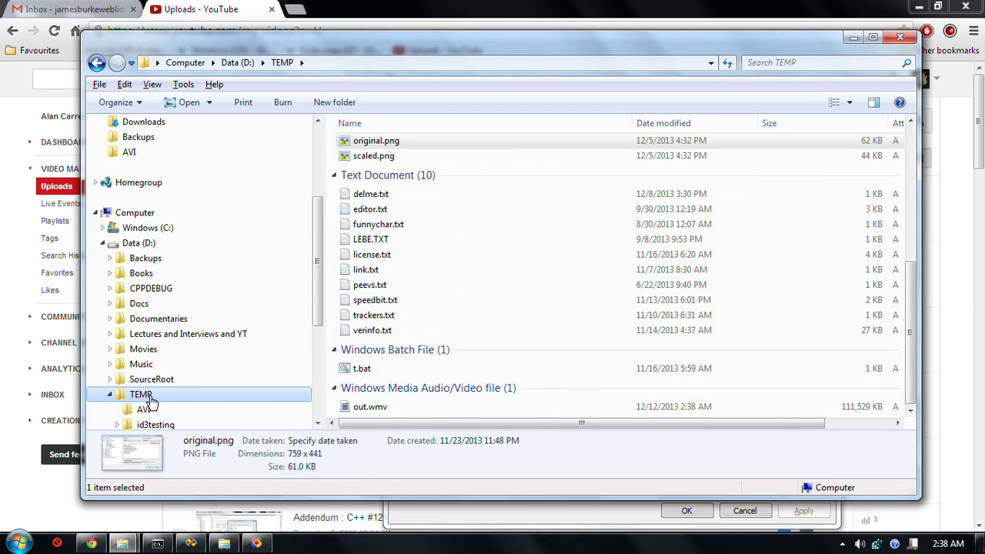
# Return to TEMP's permission entries, limit the user's Deny Delete entry to "This folder and subfolders", and apply the change.
pyautogui.rightClick(150, 399)
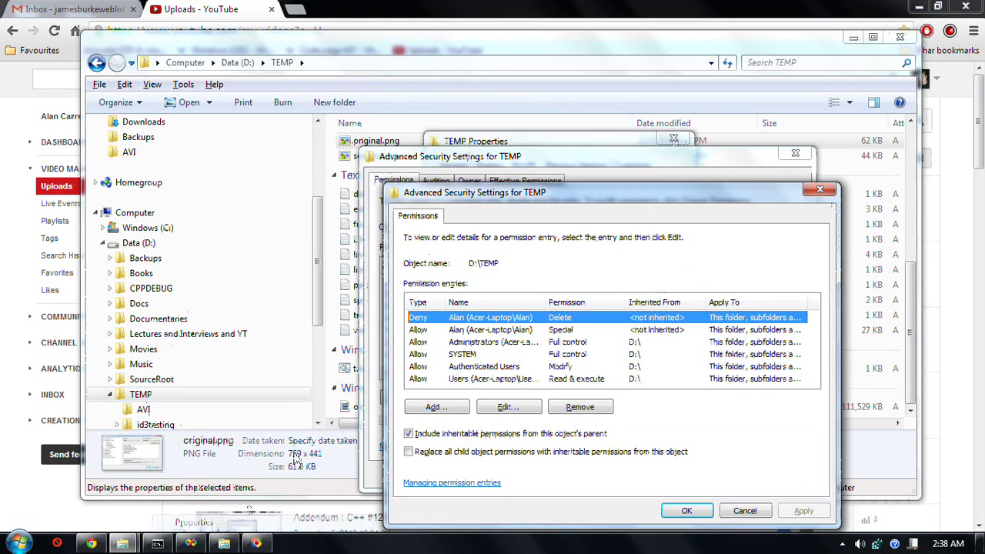
pyautogui.click(223, 542)
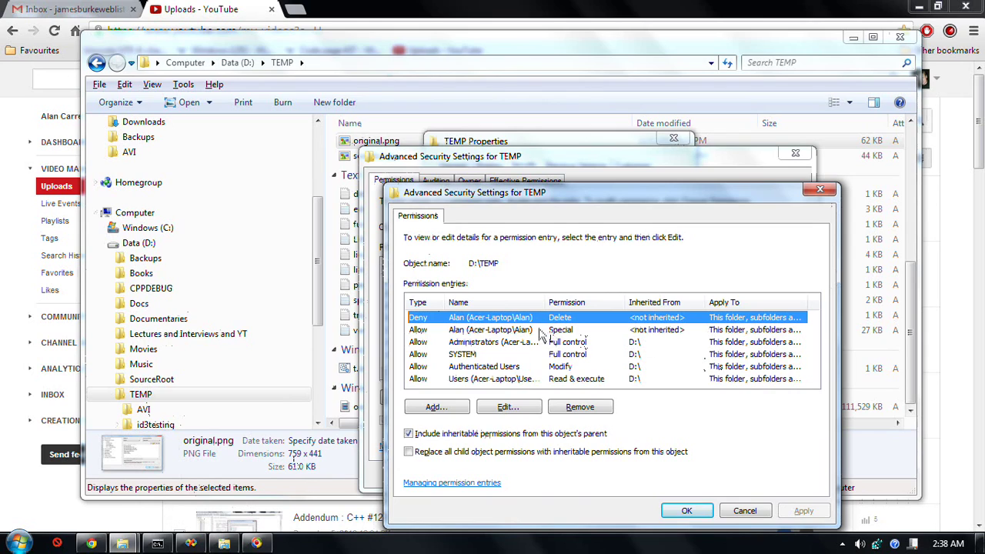
pyautogui.click(612, 330)
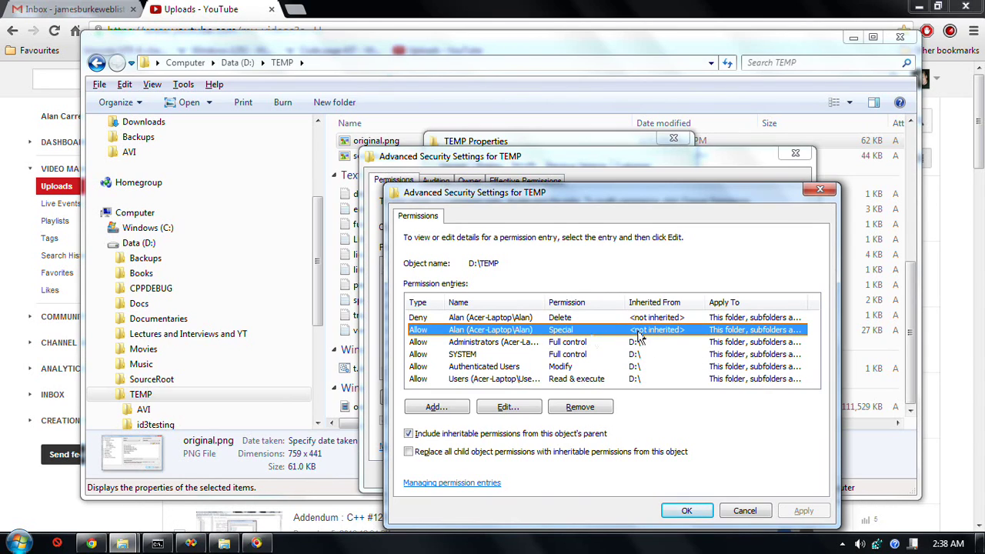
pyautogui.click(597, 318)
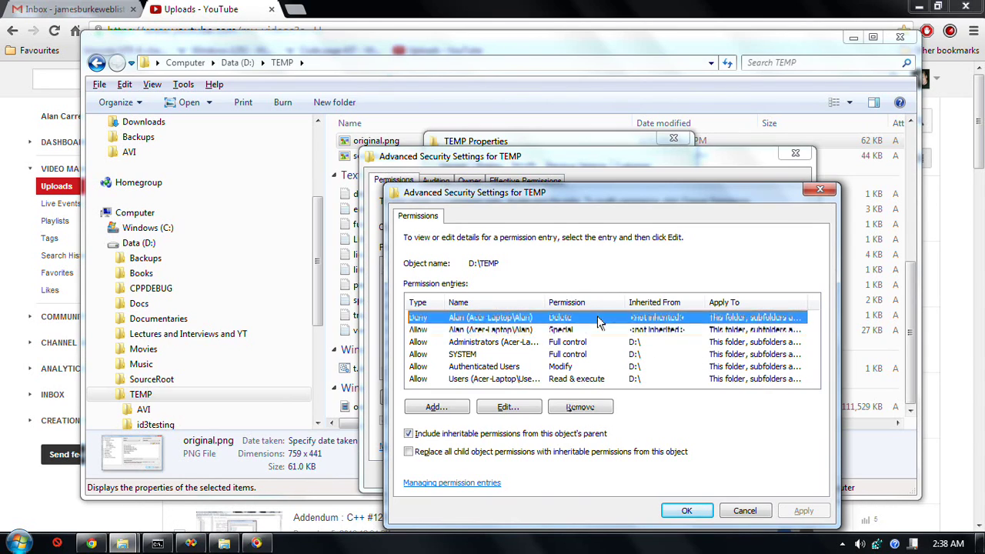
pyautogui.click(524, 408)
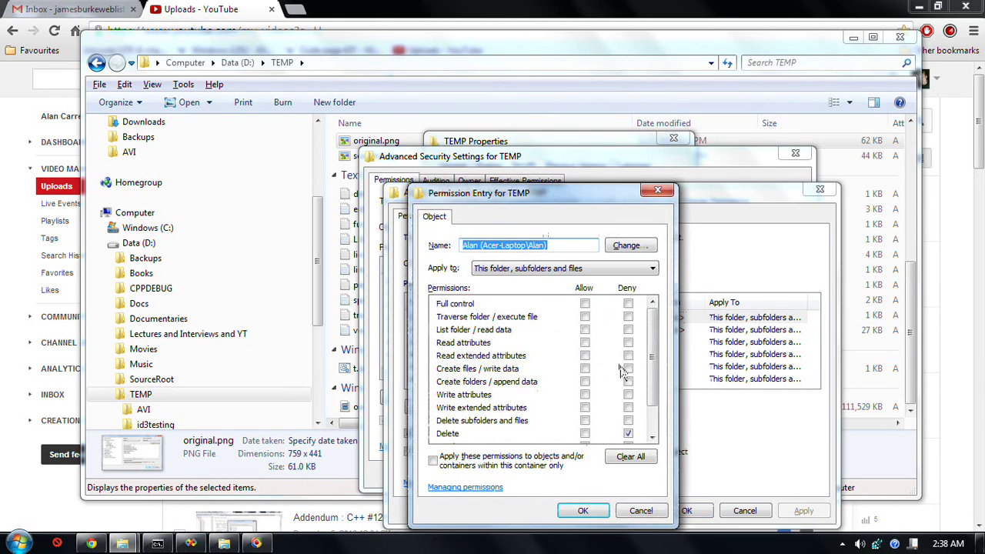
pyautogui.click(583, 271)
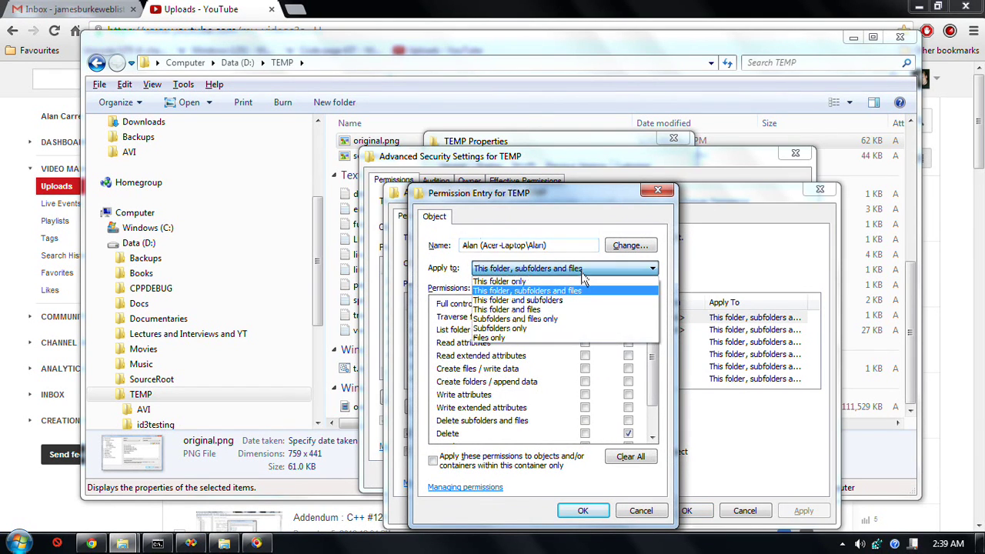
pyautogui.click(586, 306)
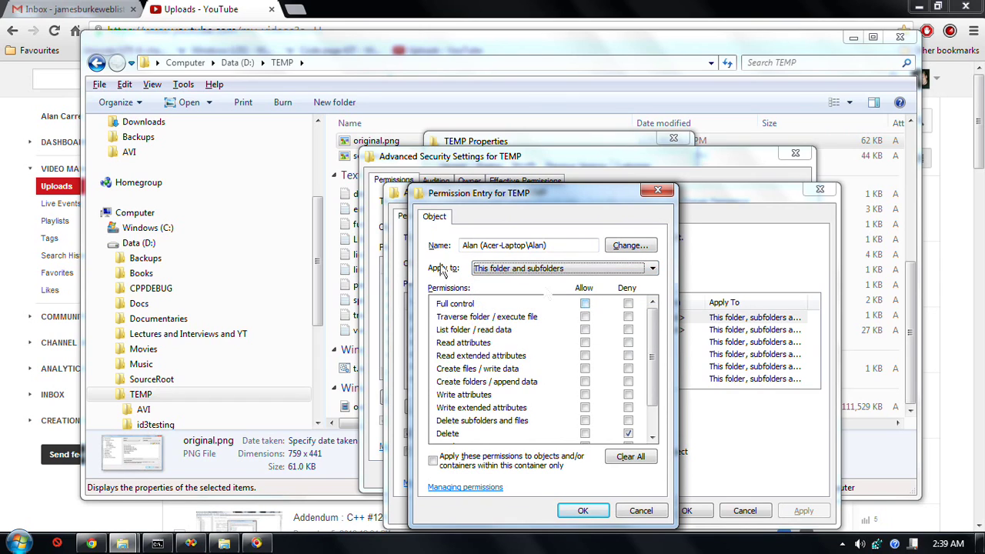
pyautogui.moveTo(650, 512); pyautogui.dragTo(570, 501)
pyautogui.click(577, 510)
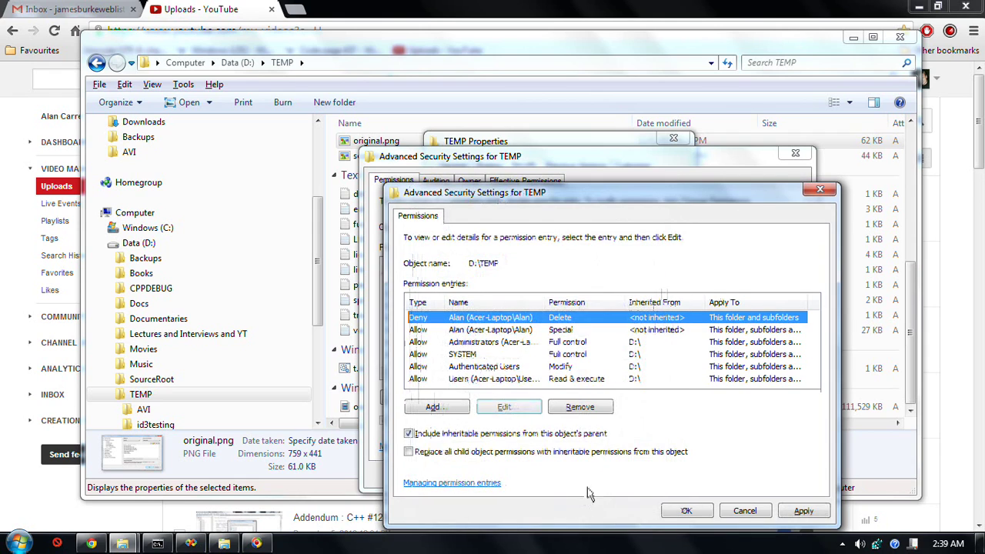
pyautogui.click(804, 512)
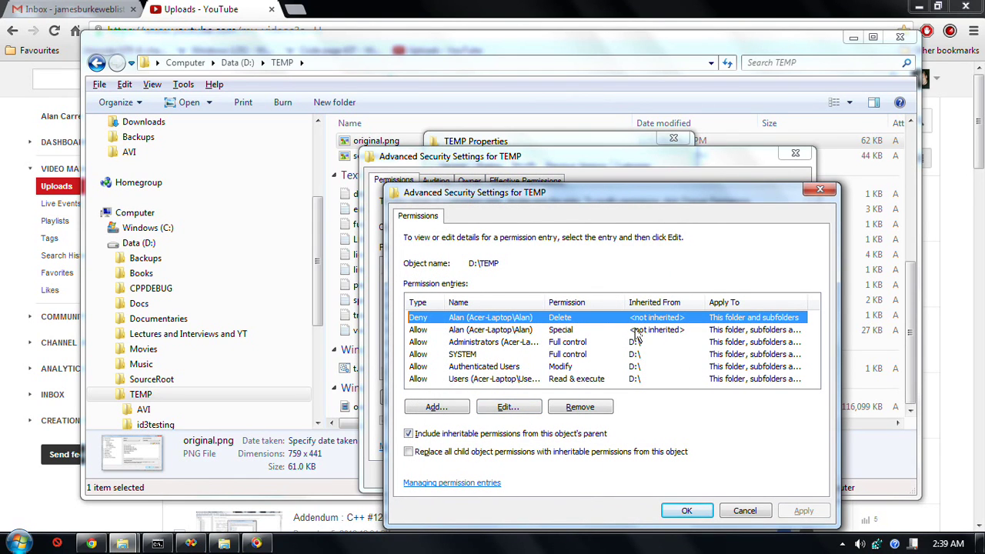
# Remove the user's non-inherited Allow Special entry, apply with child object permissions replaced, and accept TEMP's advanced security settings.
pyautogui.click(553, 330)
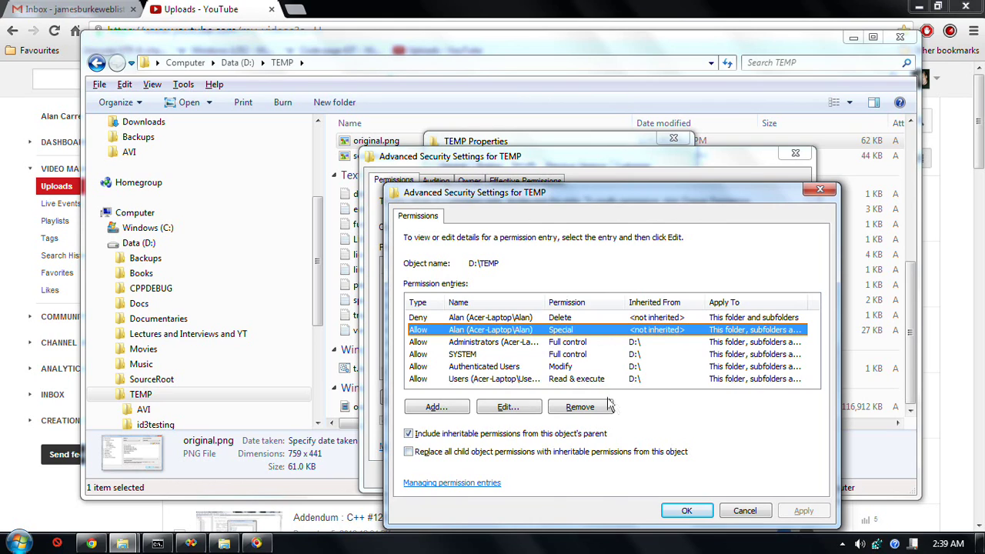
pyautogui.click(619, 356)
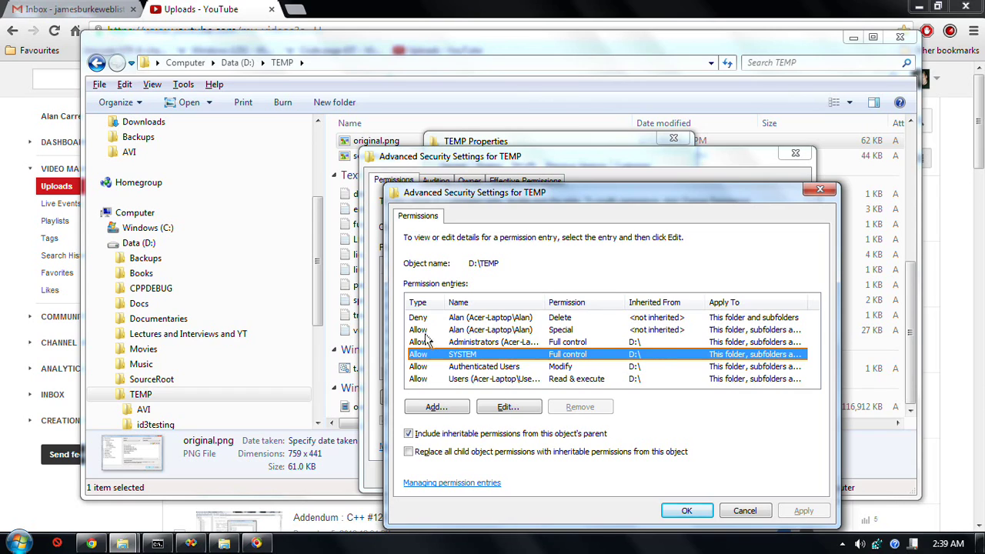
pyautogui.click(591, 330)
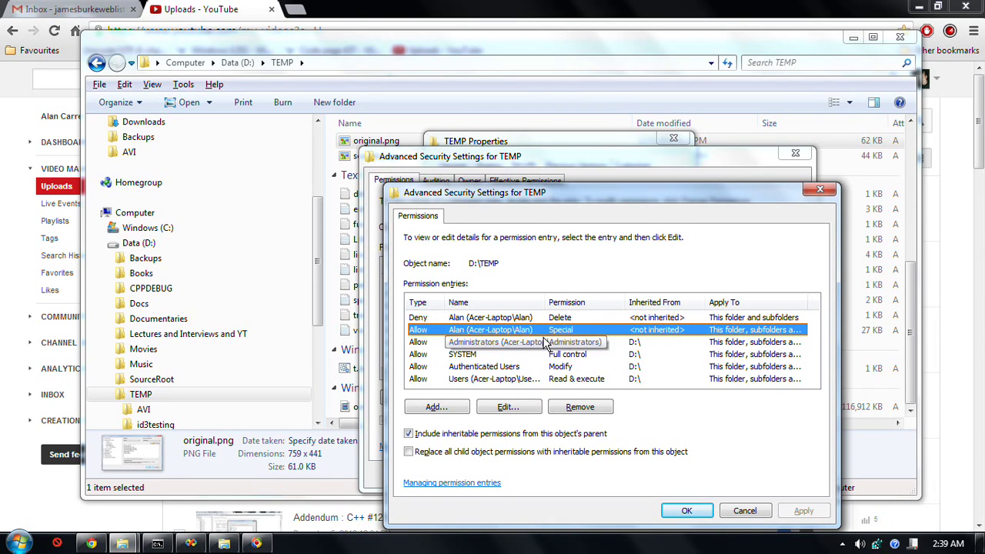
pyautogui.click(580, 407)
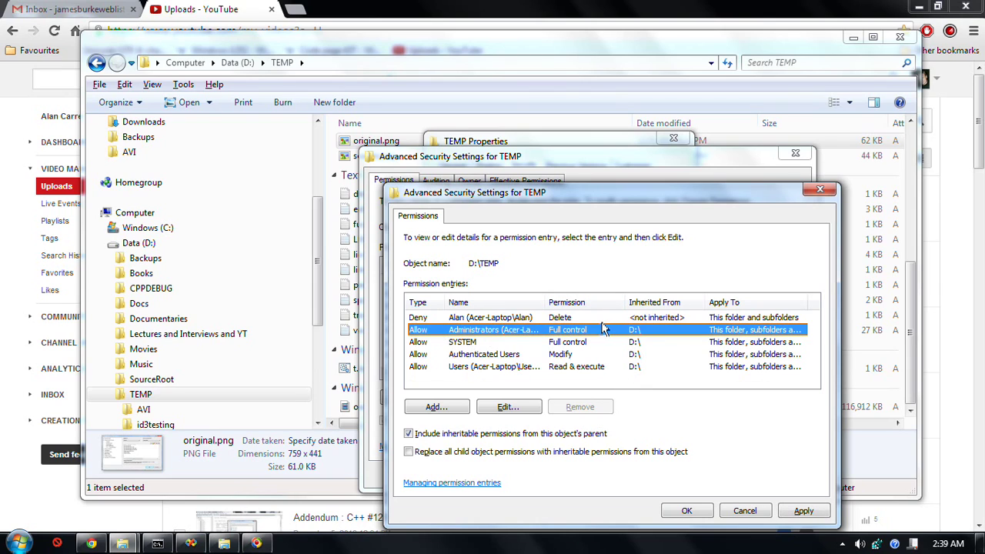
pyautogui.click(608, 452)
pyautogui.click(802, 511)
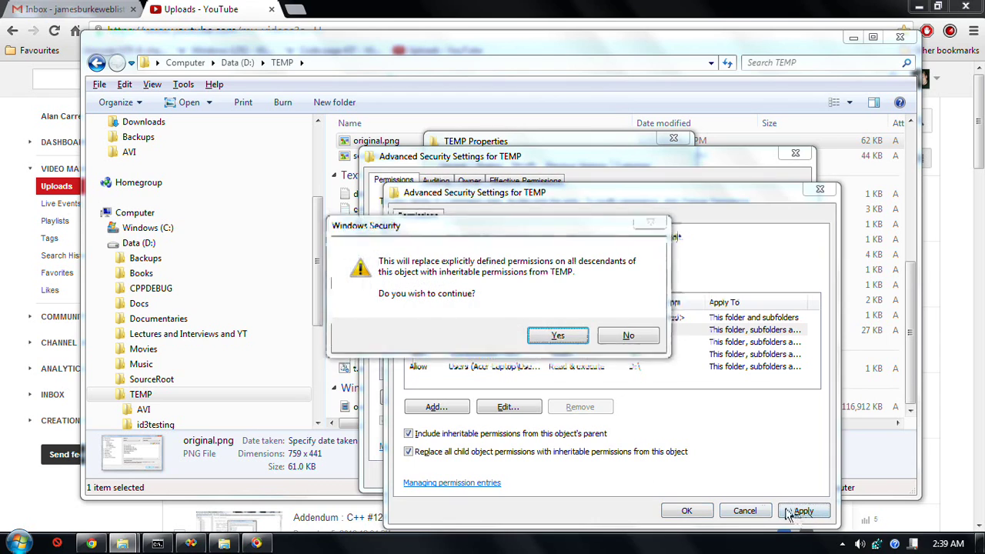
pyautogui.click(558, 336)
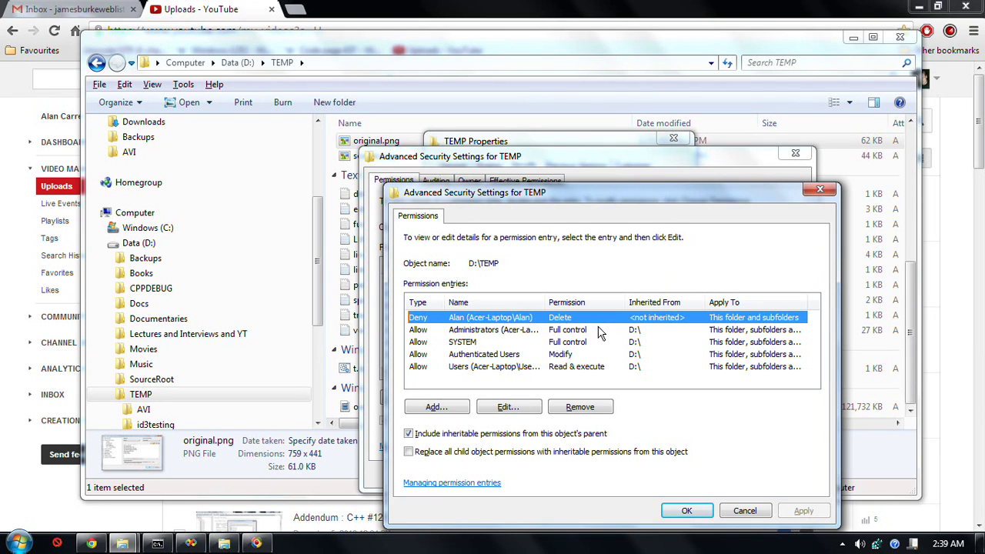
pyautogui.click(687, 514)
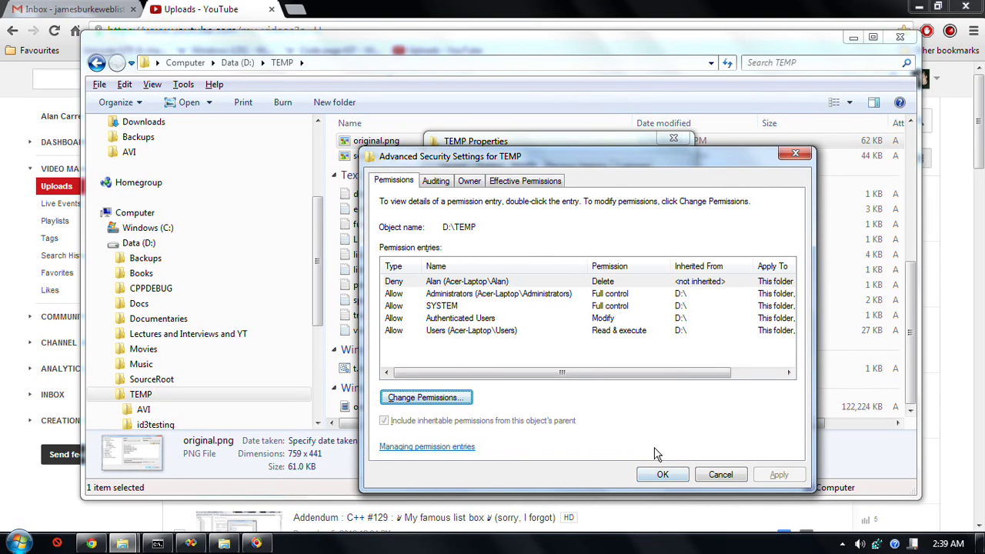
pyautogui.click(660, 474)
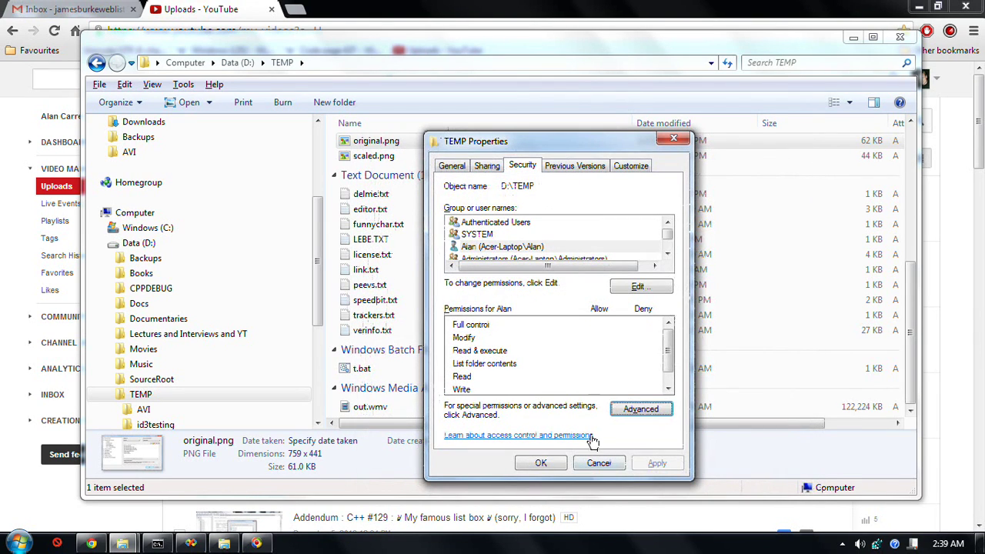
# Examine the permissions of each group and user in TEMP's properties, including special permissions, and close the properties.
pyautogui.click(500, 225)
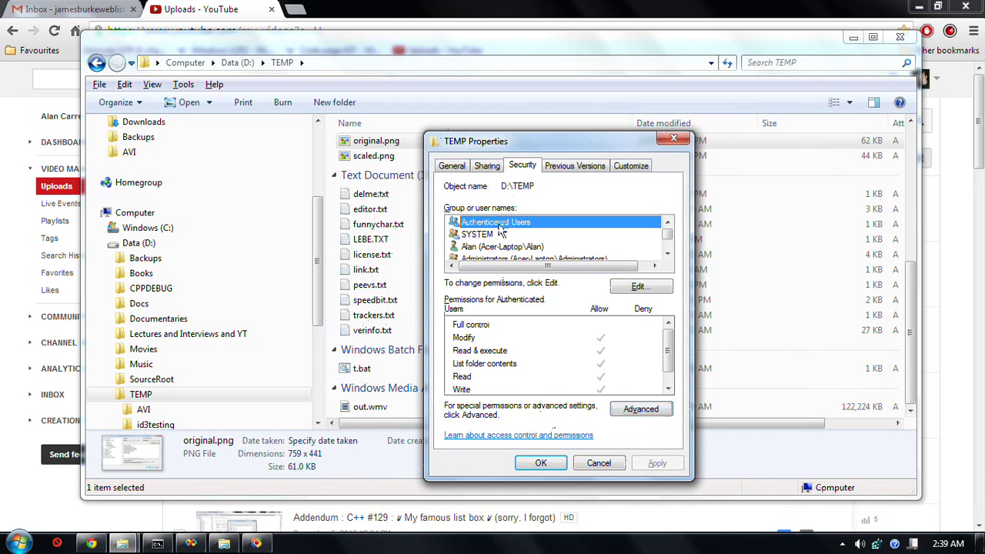
pyautogui.click(499, 235)
pyautogui.click(498, 247)
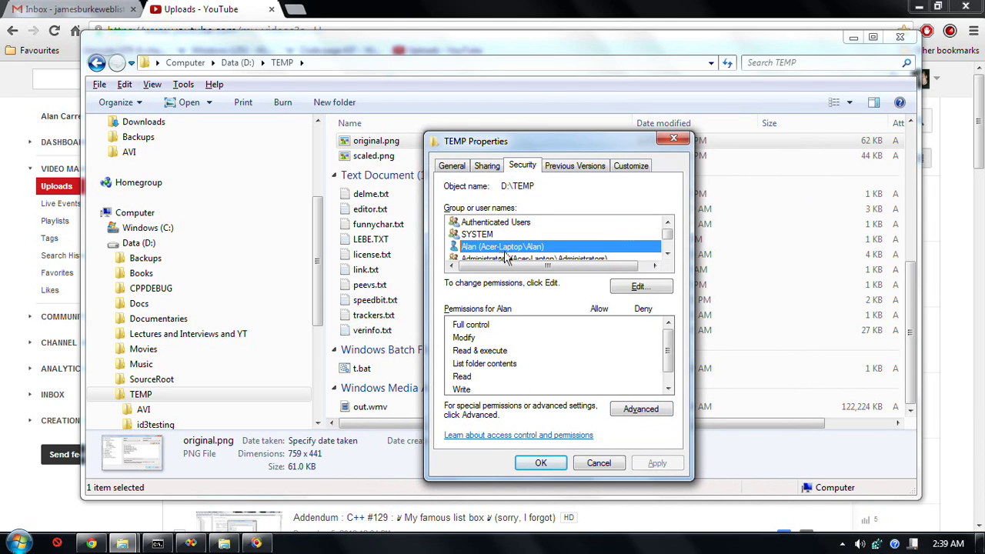
pyautogui.click(668, 389)
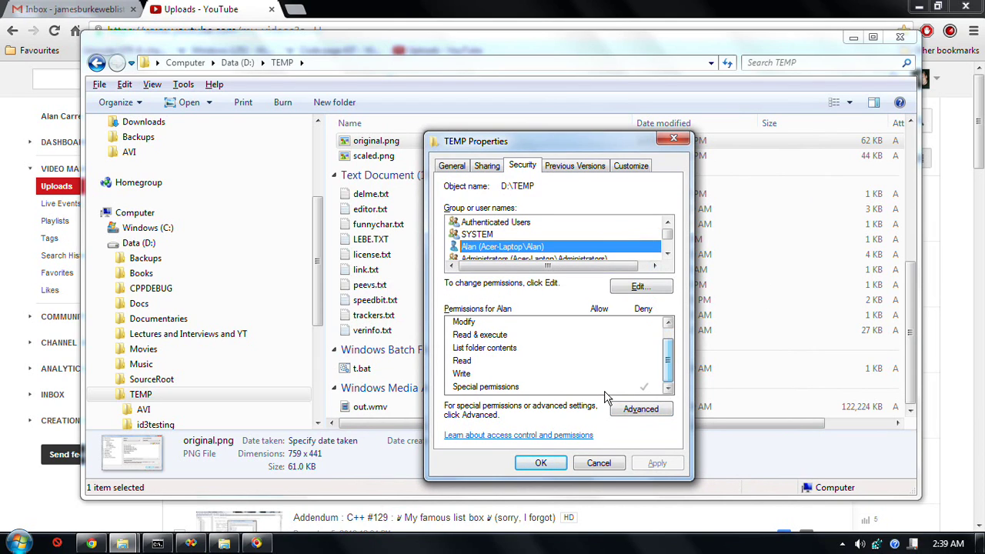
pyautogui.click(492, 259)
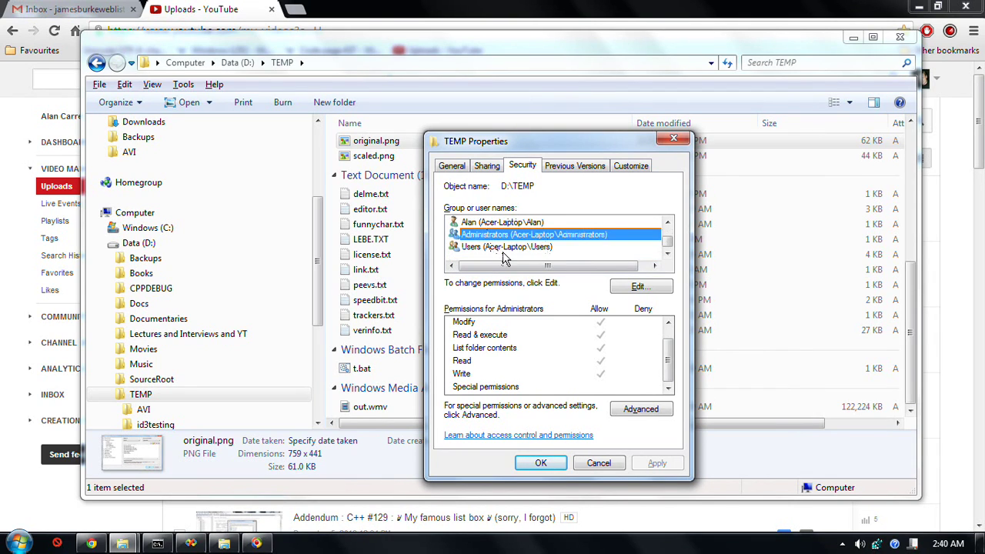
pyautogui.click(501, 248)
pyautogui.click(509, 236)
pyautogui.click(508, 222)
pyautogui.scroll(1, 508, 222)
pyautogui.click(506, 223)
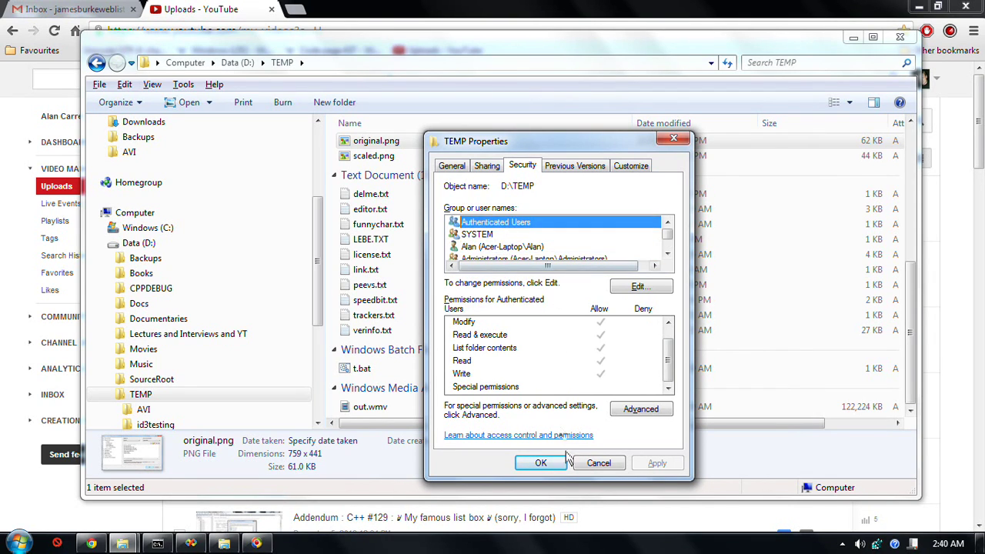
pyautogui.click(541, 463)
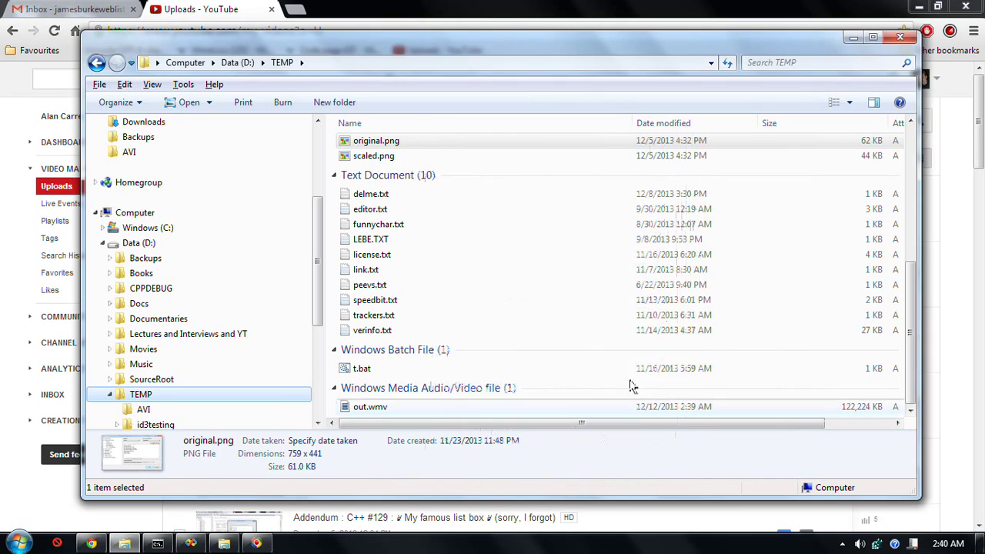
# Delete link.txt from the TEMP folder with confirmation.
pyautogui.click(411, 287)
pyautogui.click(411, 271)
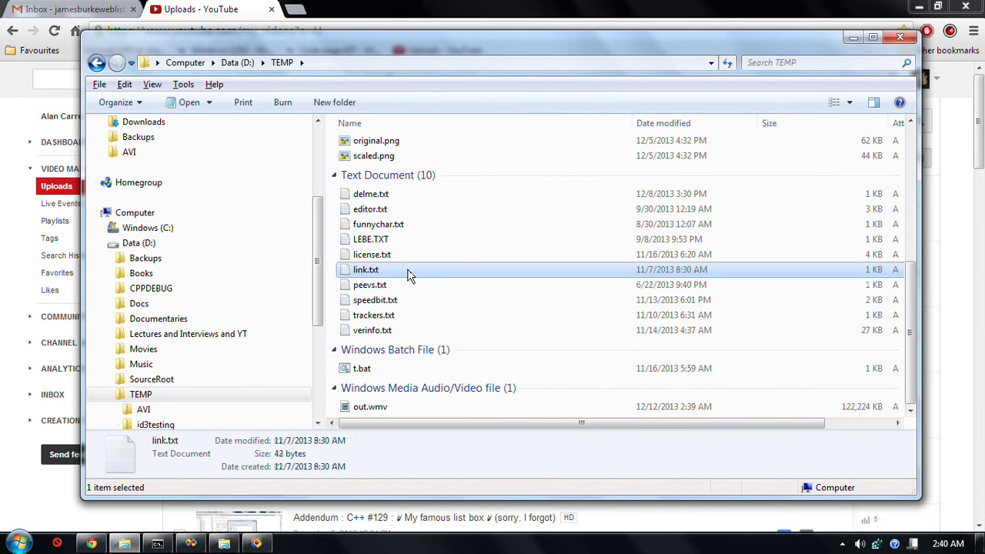
pyautogui.press('Delete')
pyautogui.press('Return')
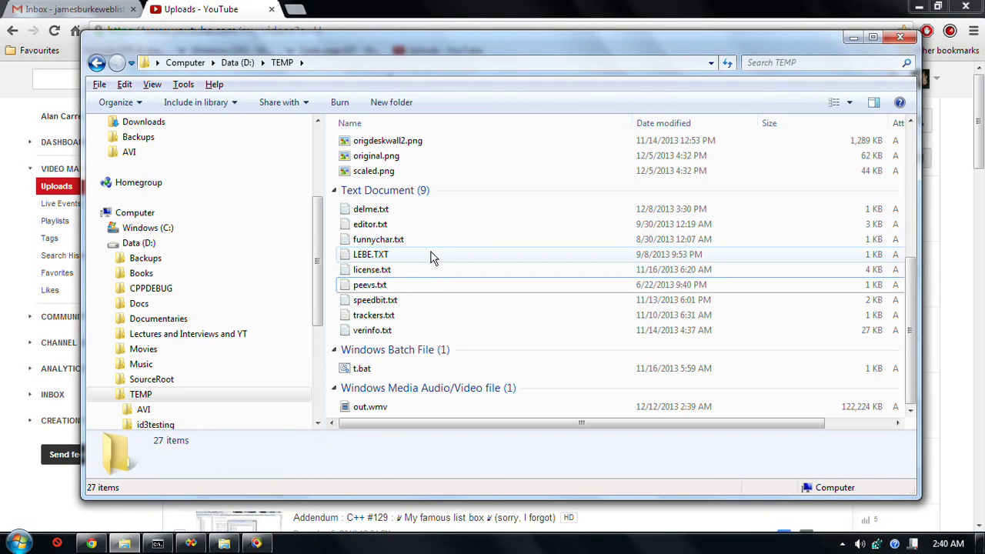
# Duplicate peevs.txt within the TEMP folder.
pyautogui.click(431, 286)
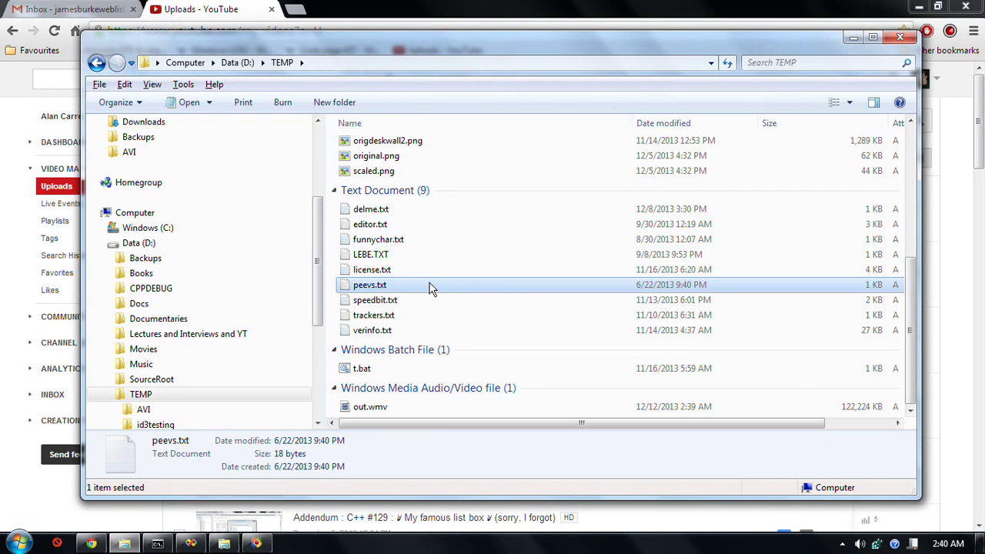
pyautogui.hotkey('ctrl', 'c')
pyautogui.hotkey('ctrl', 'v')
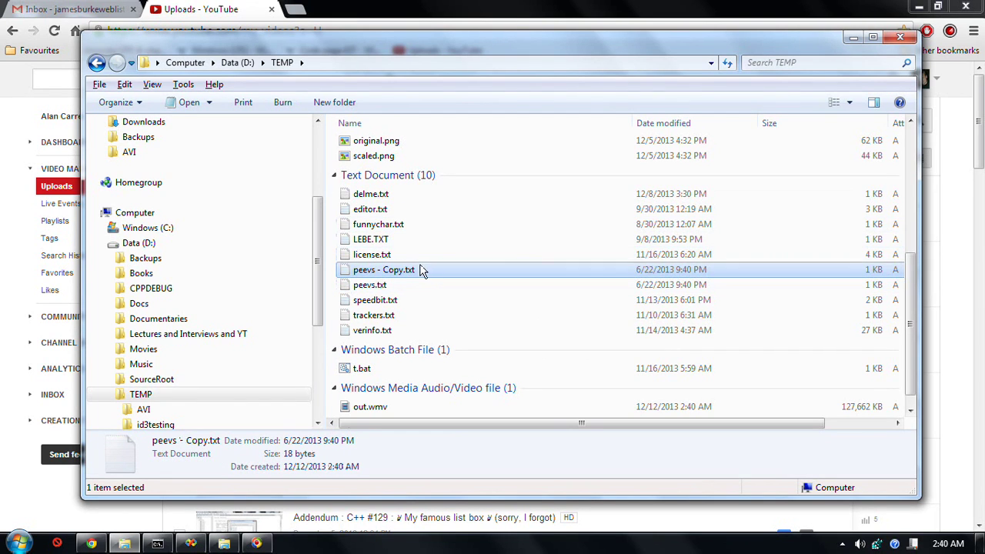
# Try to delete the test folder from TEMP, confirming the deletion and continuing with administrator permission.
pyautogui.scroll(6, 419, 269)
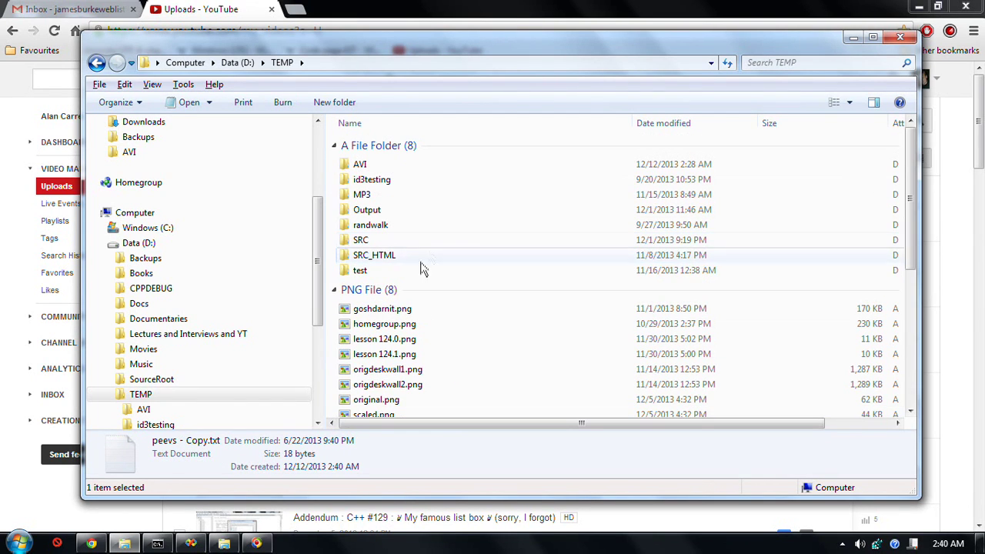
pyautogui.click(416, 275)
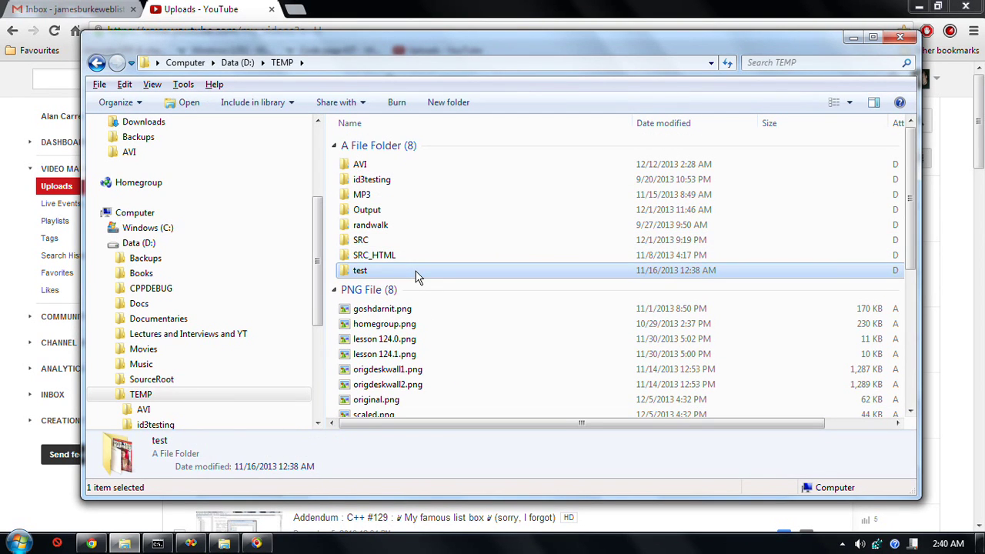
pyautogui.press('Delete')
pyautogui.press('Return')
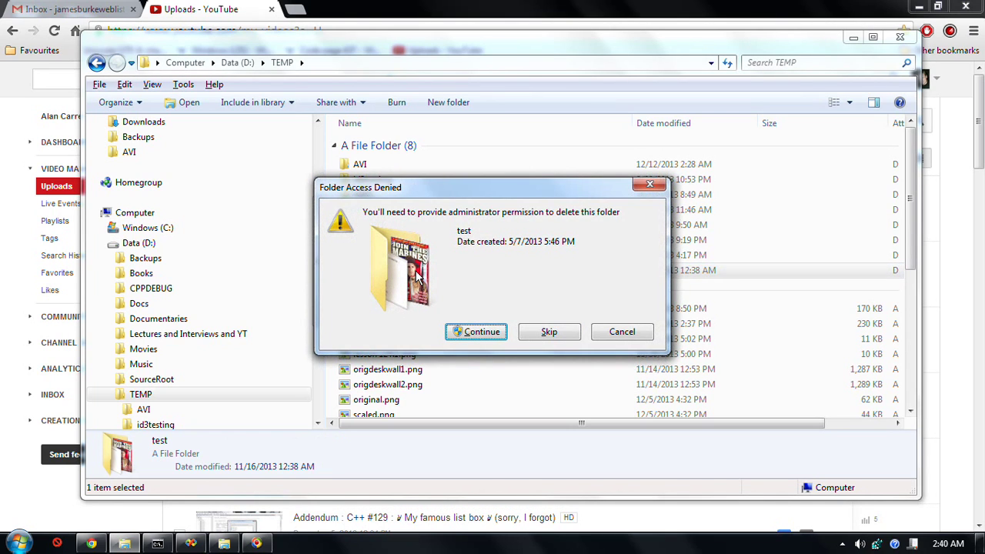
pyautogui.click(479, 329)
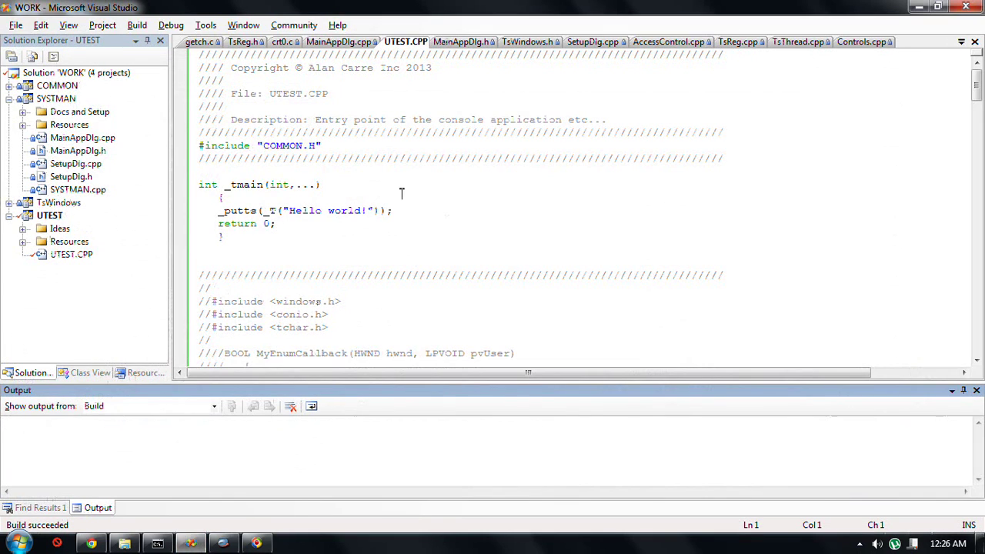
# In Visual Studio, insert a blank line above #include "COMMON.H" in UTEST.CPP and save the file.
pyautogui.click(439, 237)
pyautogui.scroll(-1, 503, 190)
pyautogui.scroll(1, 503, 190)
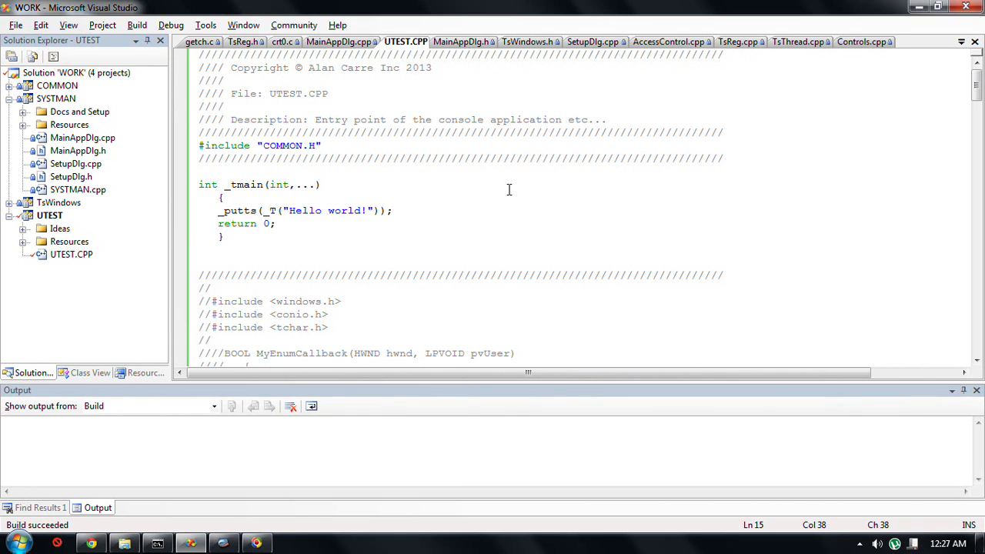
pyautogui.press('Up')
pyautogui.press('Up')
pyautogui.press('Up')
pyautogui.press('Up')
pyautogui.press('Up')
pyautogui.press('Up')
pyautogui.press('Up')
pyautogui.press('Home')
pyautogui.press('Return')
pyautogui.press('Down')
pyautogui.press('Down')
pyautogui.press('Down')
pyautogui.hotkey('ctrl', 's')
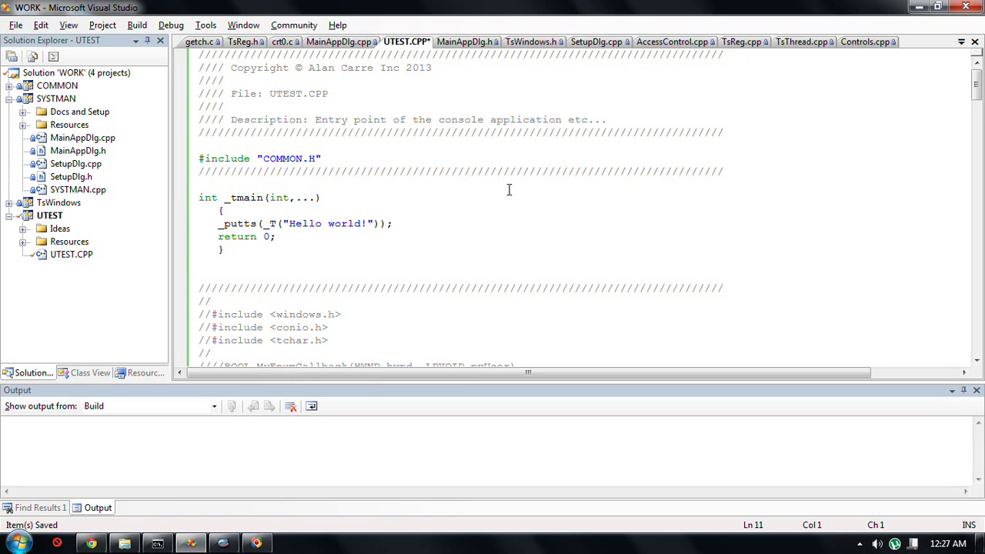
# Replace the "Hello world!" _putts statement in _tmain with the opening of an if statement.
pyautogui.press('Down')
pyautogui.press('Down')
pyautogui.press('Home')
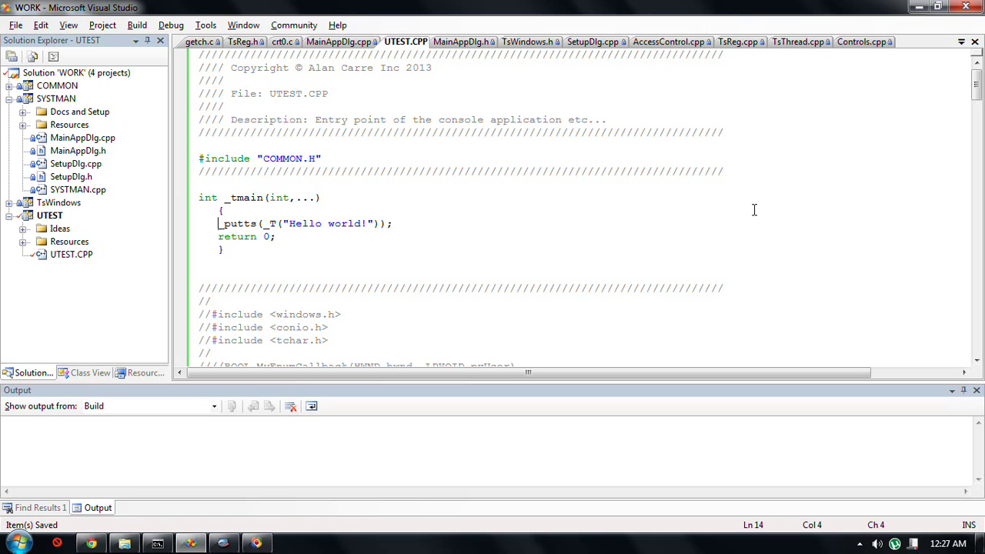
pyautogui.hotkey('shift', 'End')
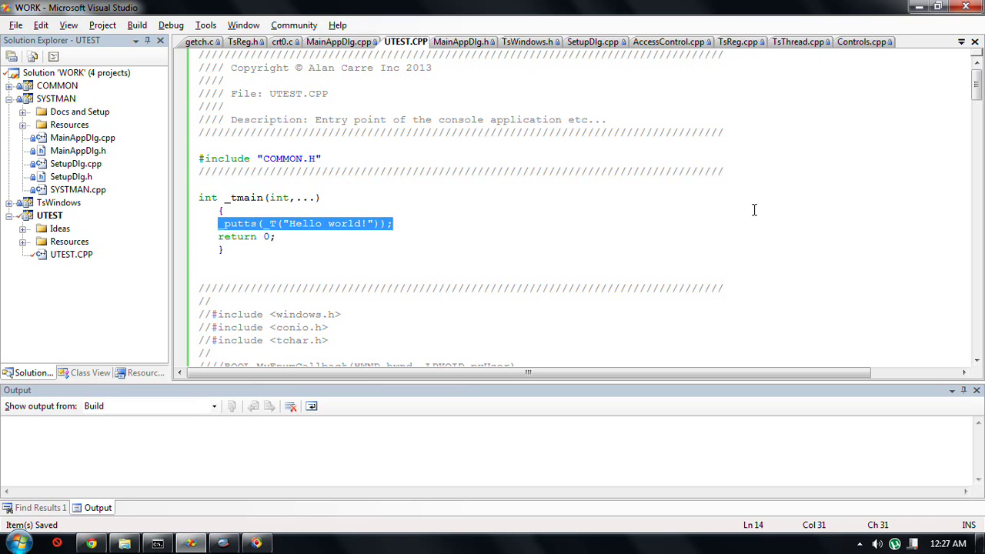
pyautogui.write('i')
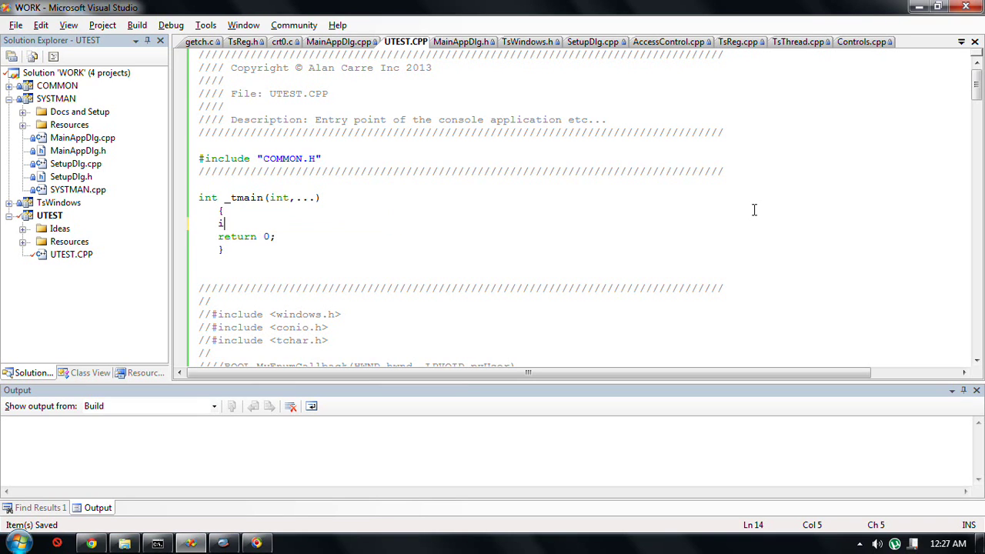
pyautogui.write('f(')
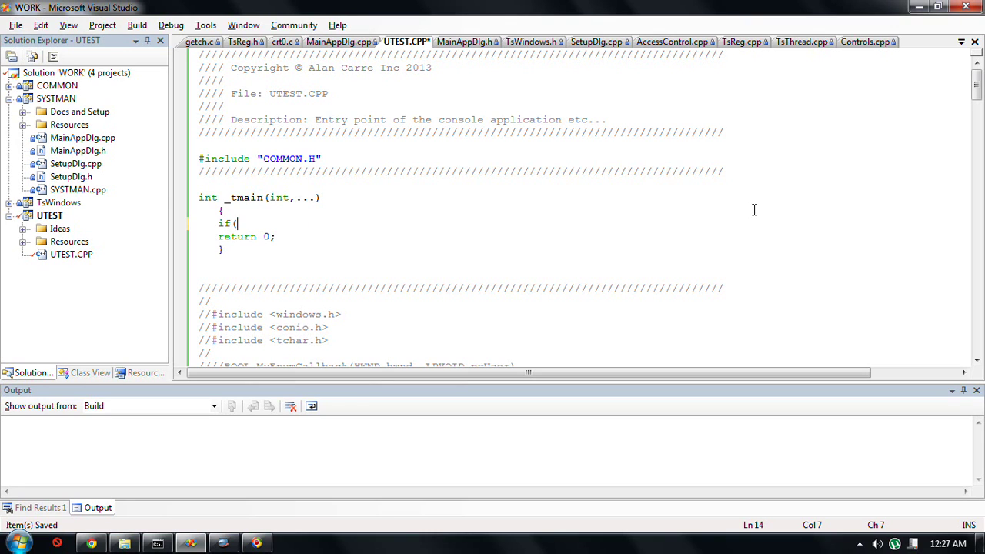
# Declare a registry object above the if statement with TsReg r(_T("Apples"));.
pyautogui.press('Up')
pyautogui.press('Return')
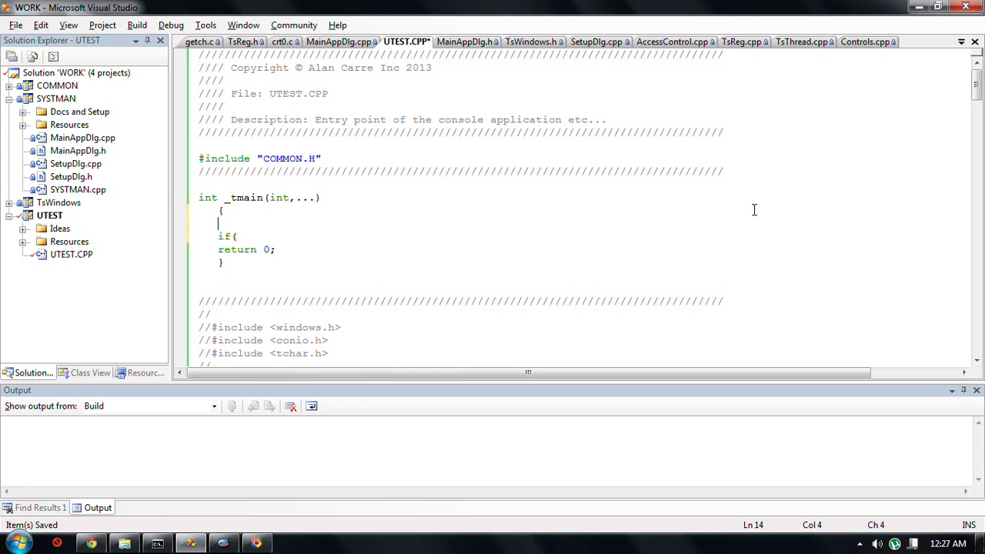
pyautogui.write('TsReg r(";')
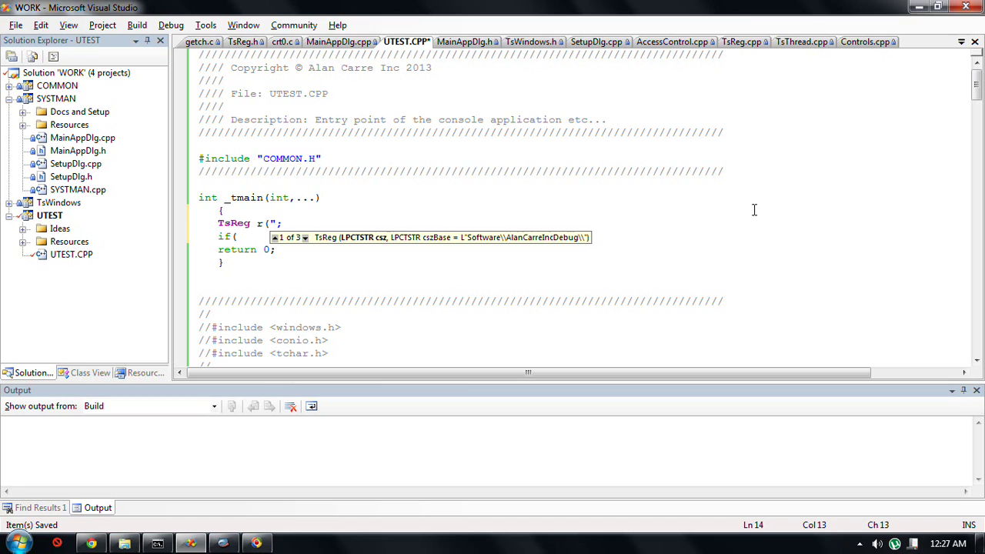
pyautogui.press('BackSpace')
pyautogui.write('_T(')
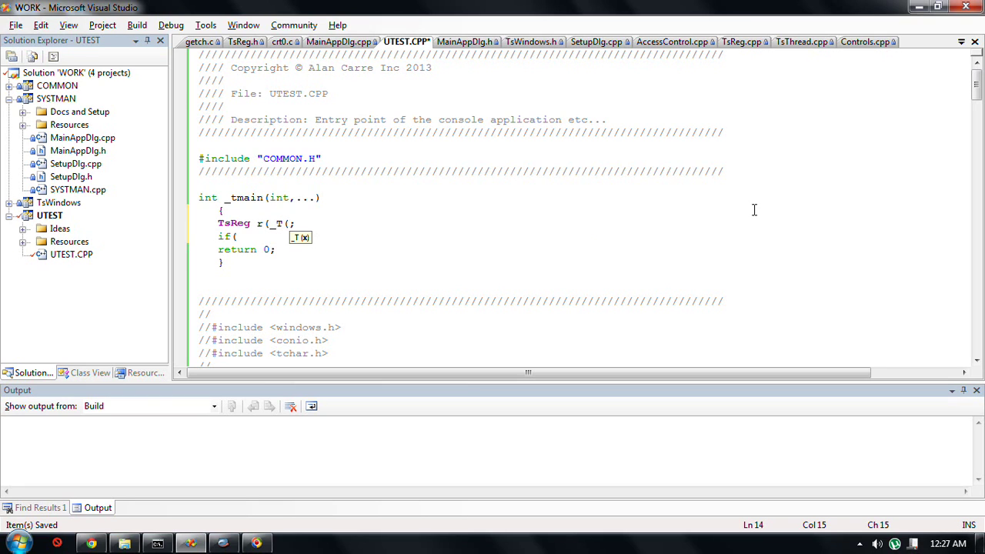
pyautogui.write('"A')
pyautogui.write('pples')
pyautogui.write('"))')
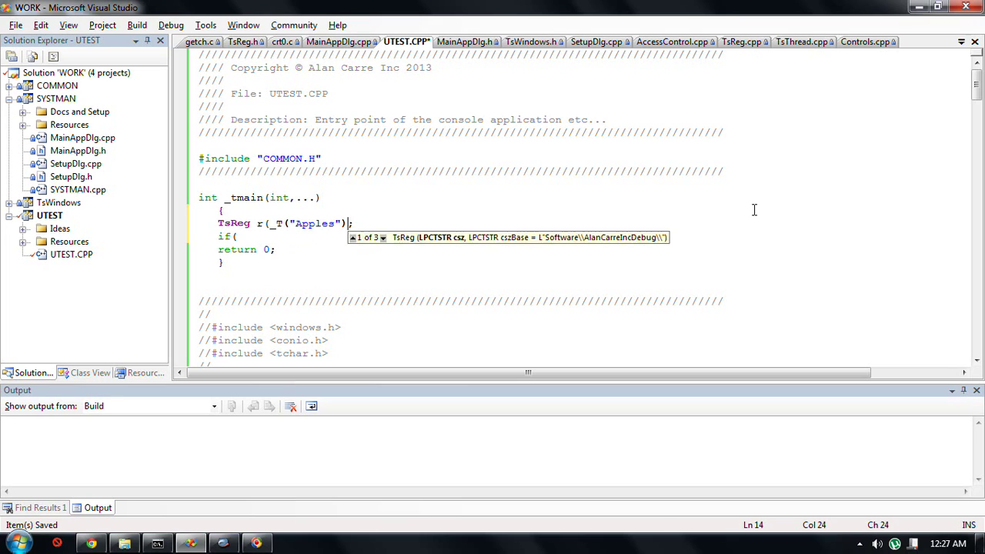
# Begin the if condition with a call to the Get method of the TsReg object r.
pyautogui.press('Down')
pyautogui.press('Down')
pyautogui.press('Up')
pyautogui.press('End')
pyautogui.write('r.Get')
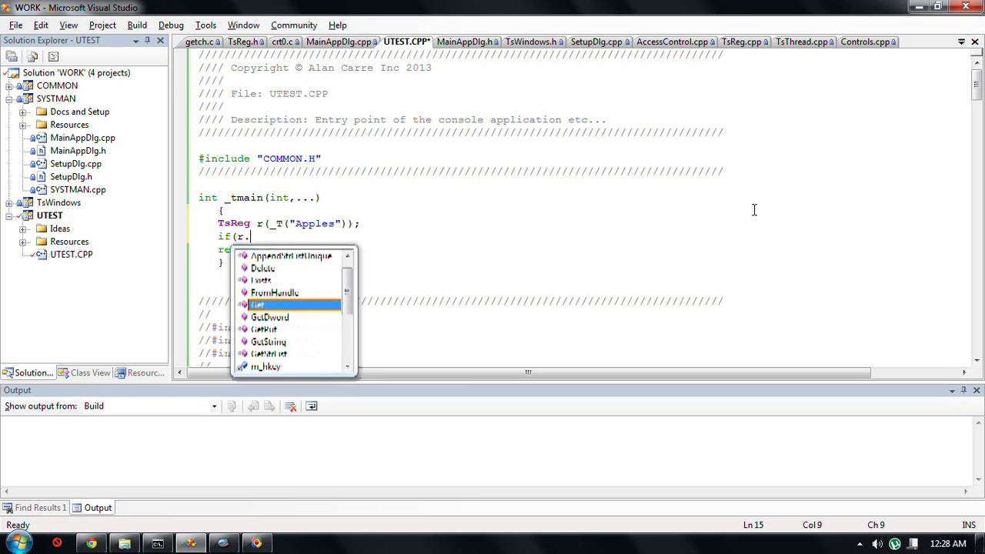